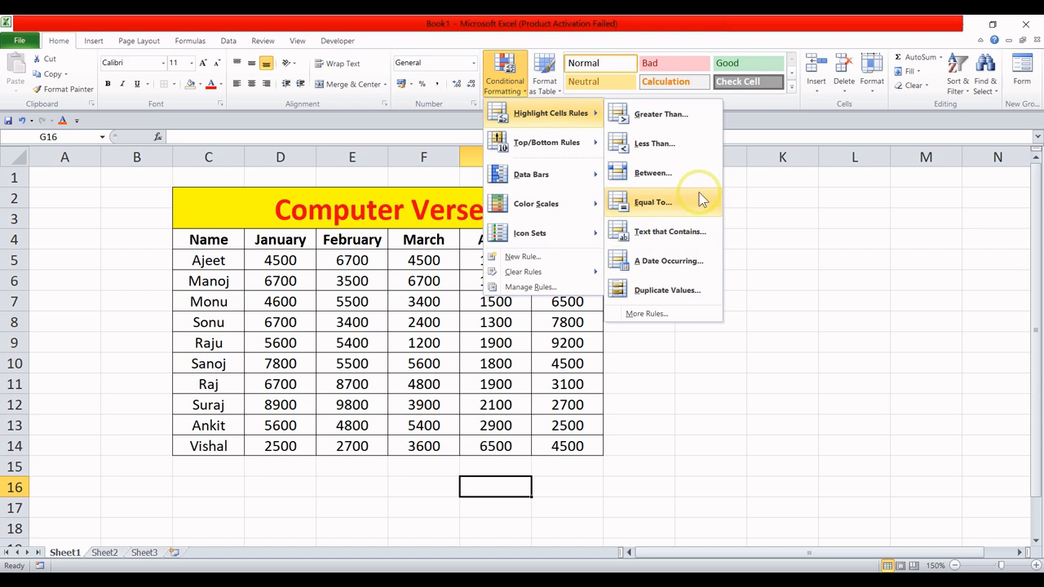
{"action": "left_click", "coordinate": [671, 335]}
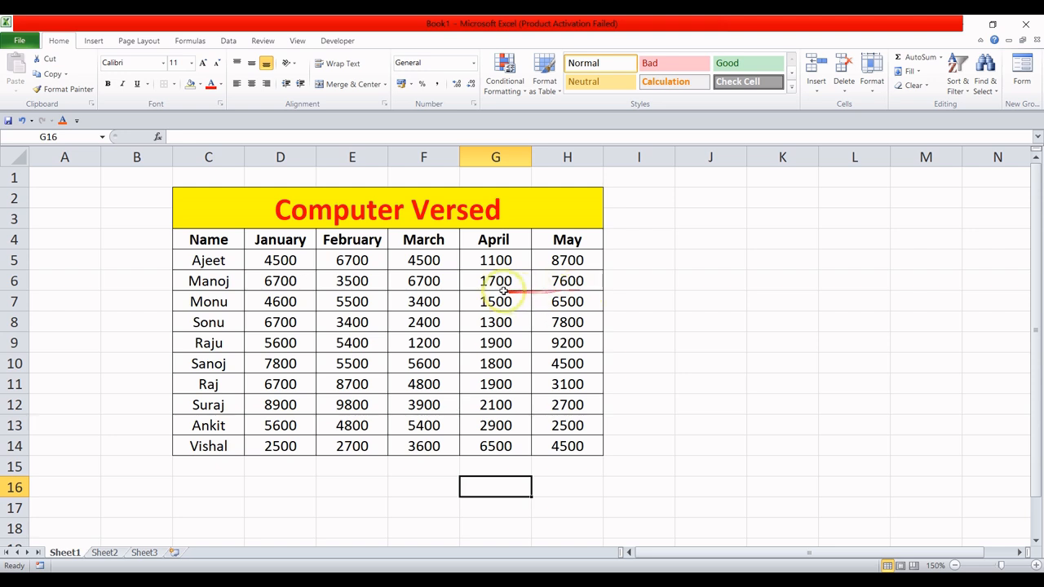
{"action": "left_click", "coordinate": [505, 77]}
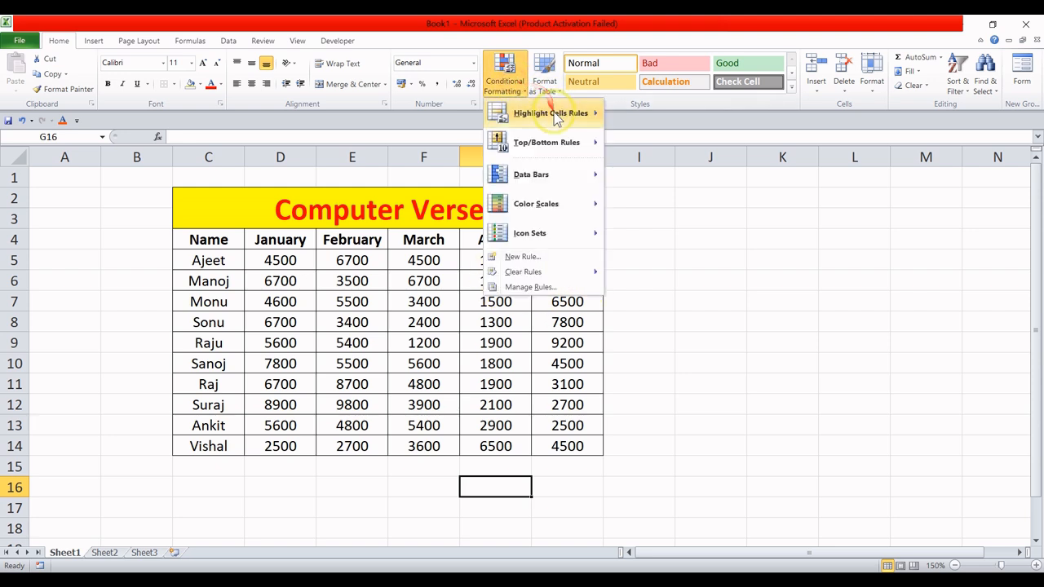
{"action": "mouse_move", "coordinate": [555, 112]}
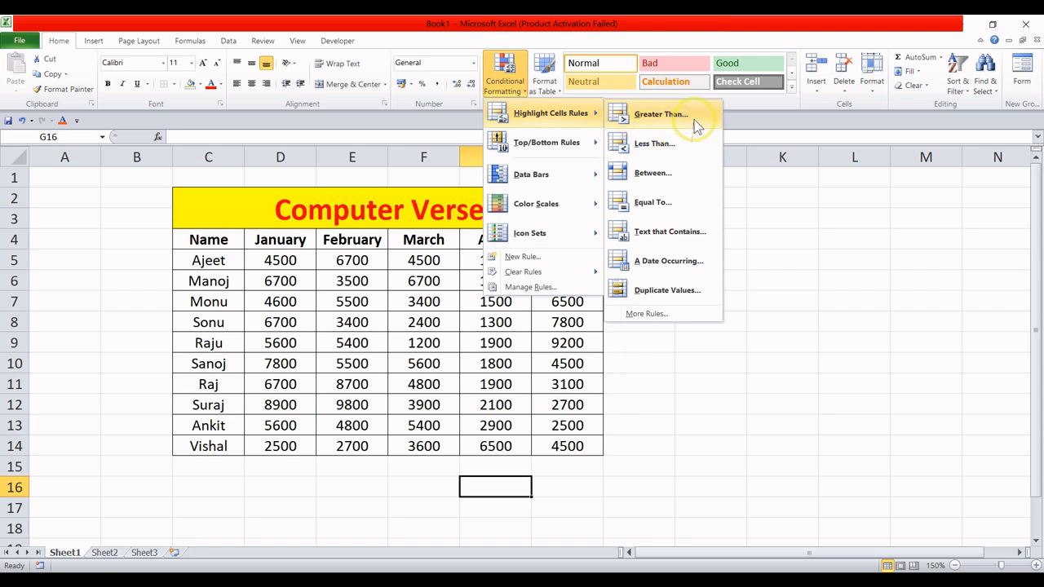
{"action": "left_click", "coordinate": [631, 425]}
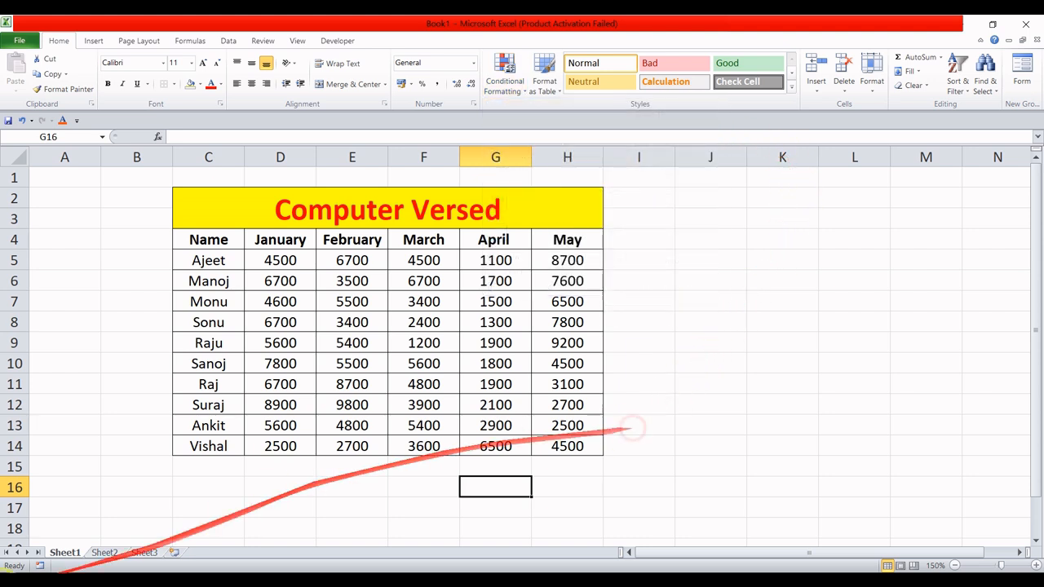
On Sheet2, highlight salaries in H5:H14 greater than 8000 with Light Red Fill with Dark Red Text
{"action": "left_click", "coordinate": [107, 553]}
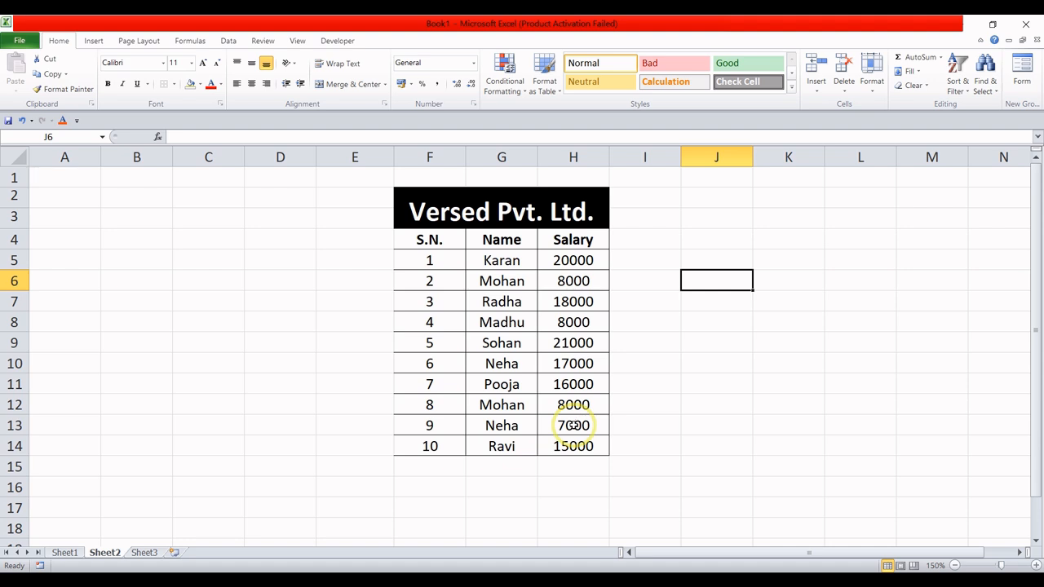
{"action": "left_click", "coordinate": [562, 258]}
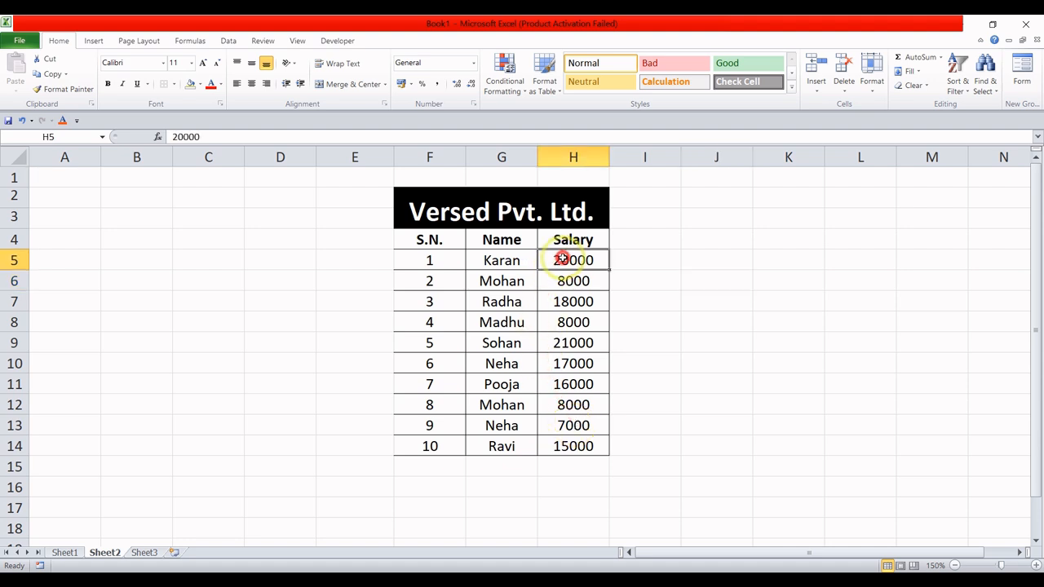
{"action": "left_click_drag", "start_coordinate": [562, 259], "coordinate": [573, 443]}
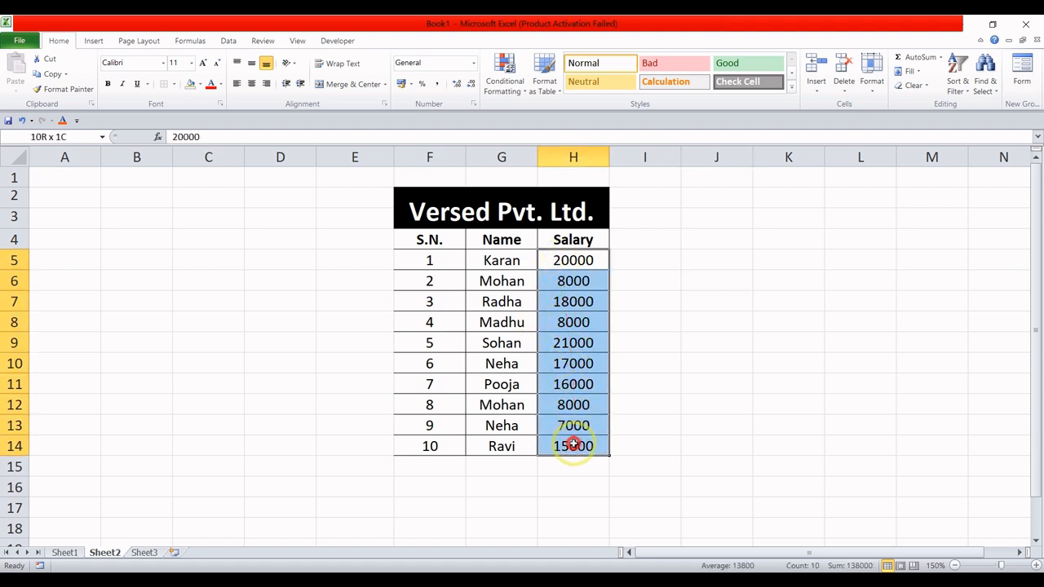
{"action": "left_click", "coordinate": [514, 88]}
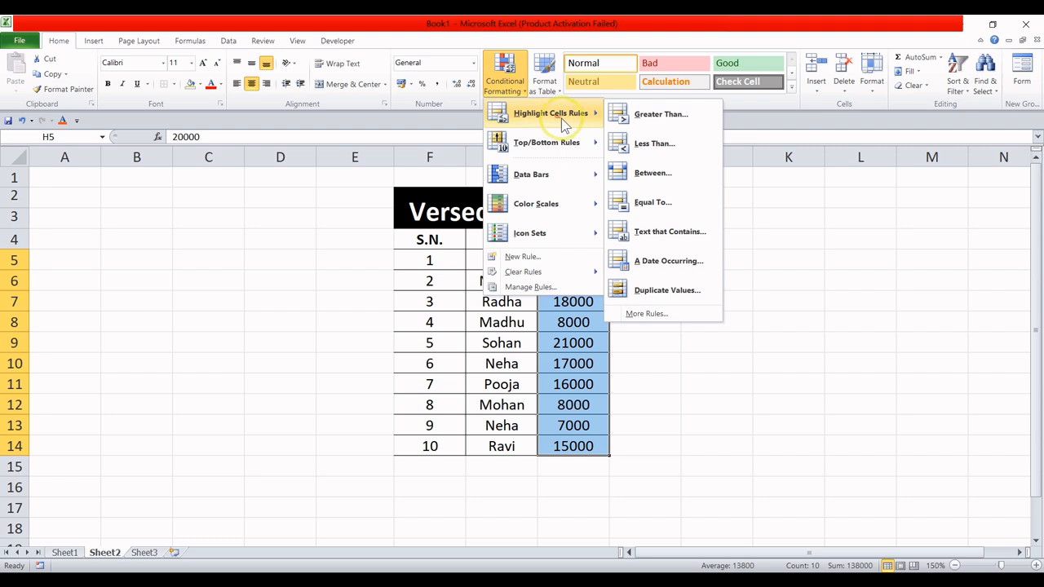
{"action": "left_click", "coordinate": [660, 114]}
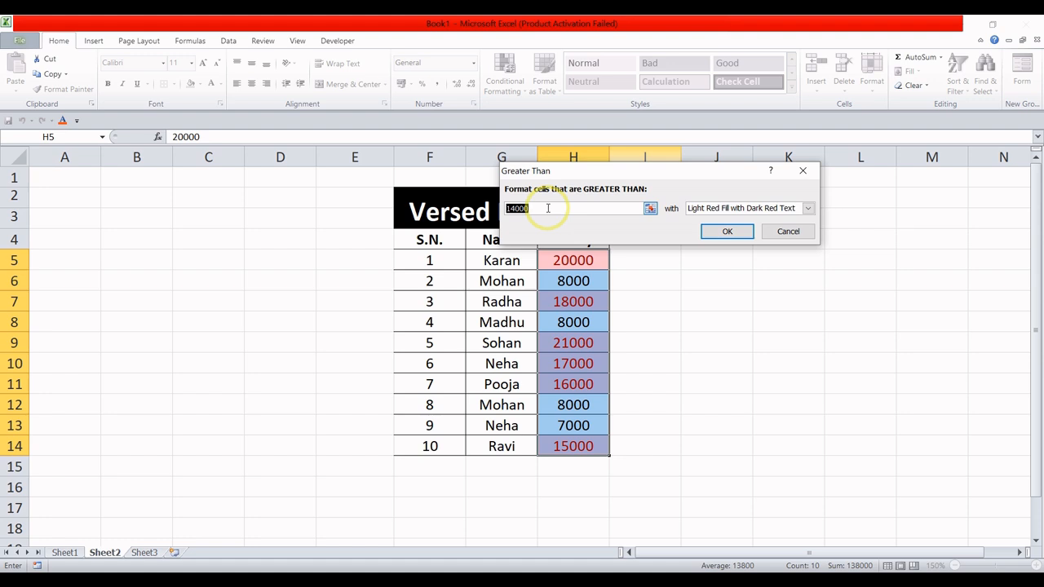
{"action": "key", "text": "BackSpace"}
{"action": "type", "text": "800"}
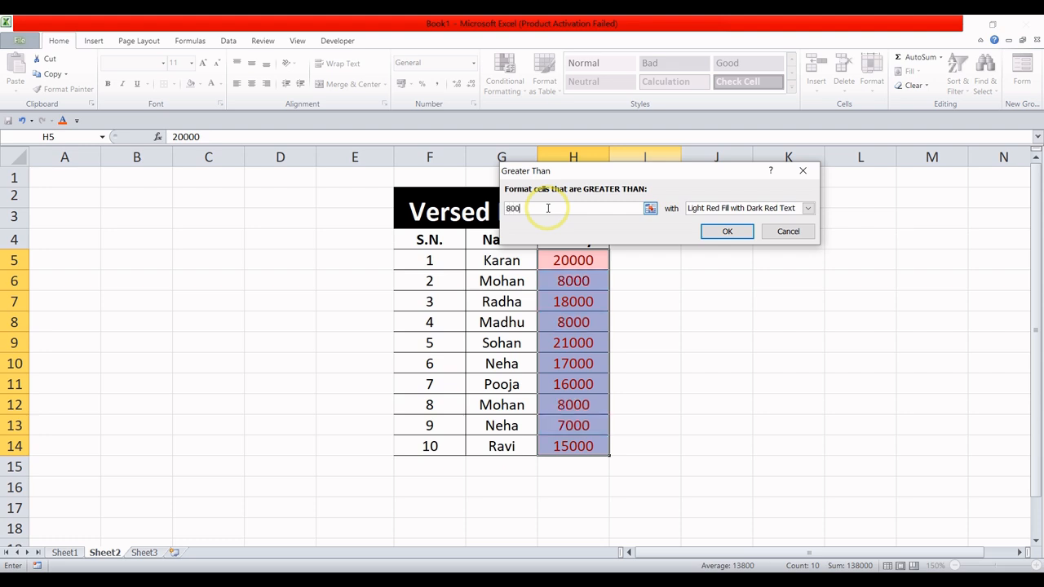
{"action": "type", "text": "0"}
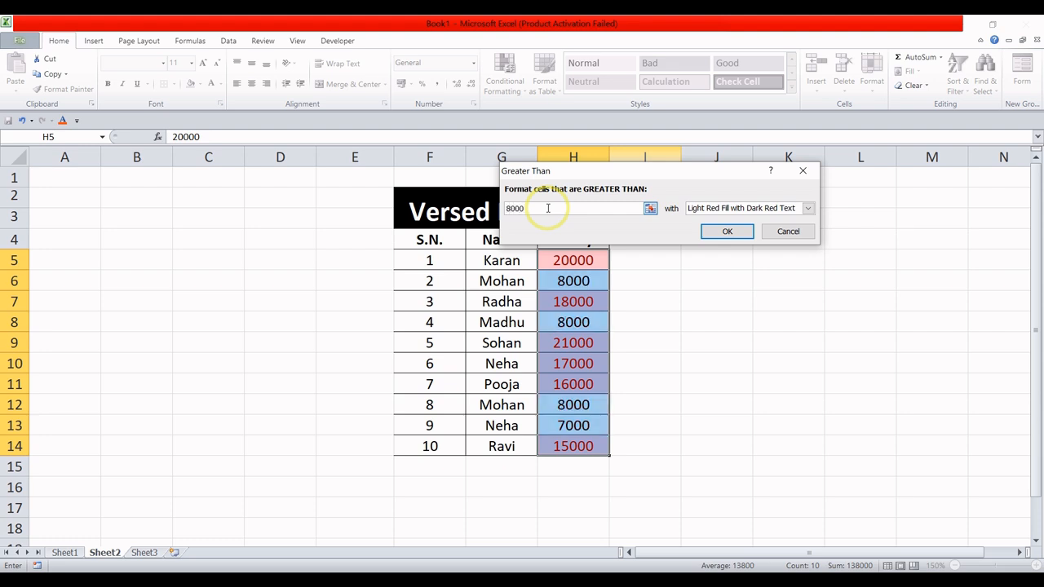
{"action": "left_click", "coordinate": [727, 231]}
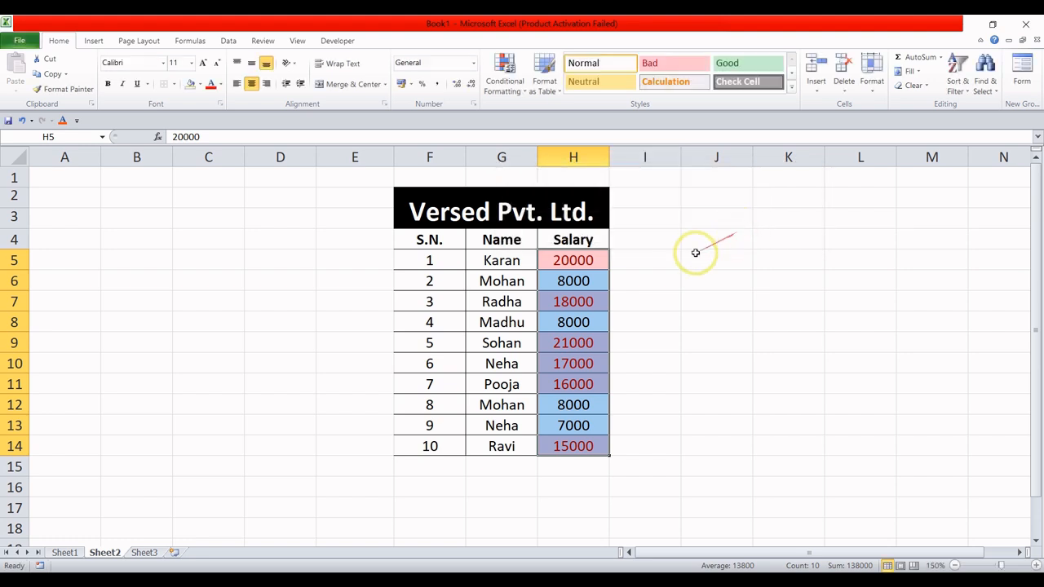
{"action": "left_click", "coordinate": [644, 300]}
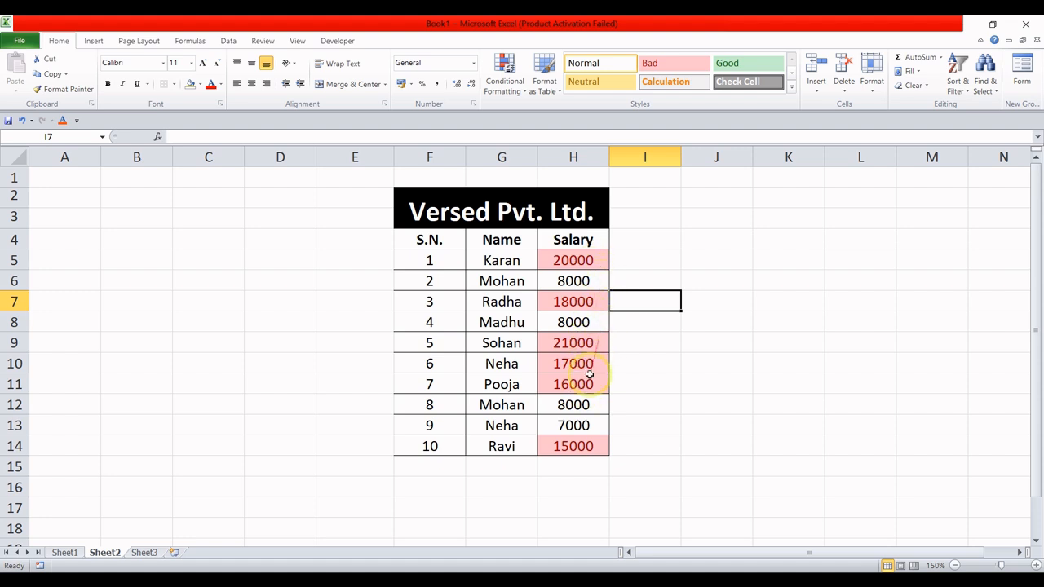
Change the salary in cell H10 to 6000
{"action": "left_click", "coordinate": [574, 426]}
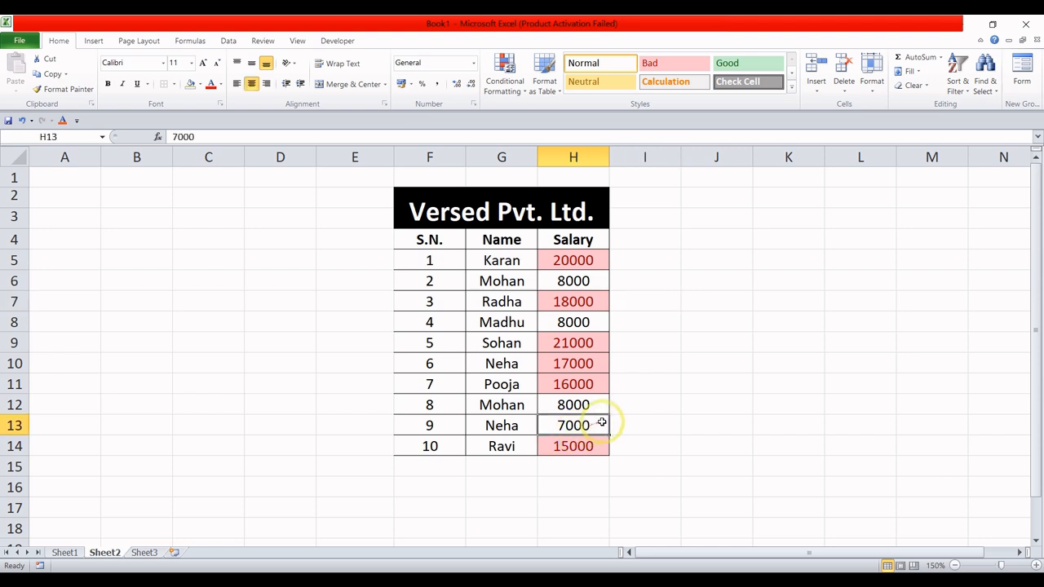
{"action": "left_click", "coordinate": [657, 375]}
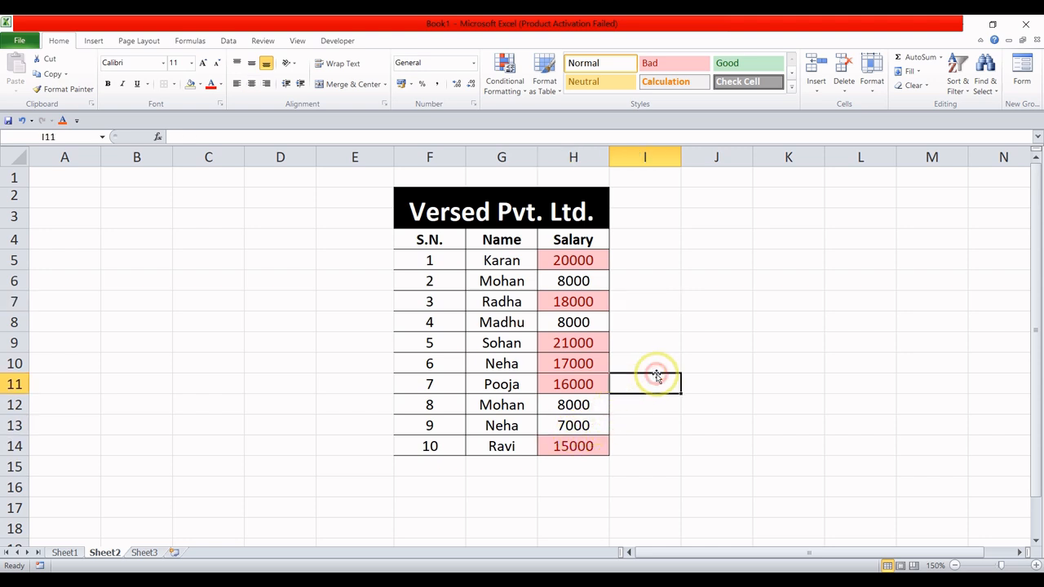
{"action": "left_click", "coordinate": [587, 364]}
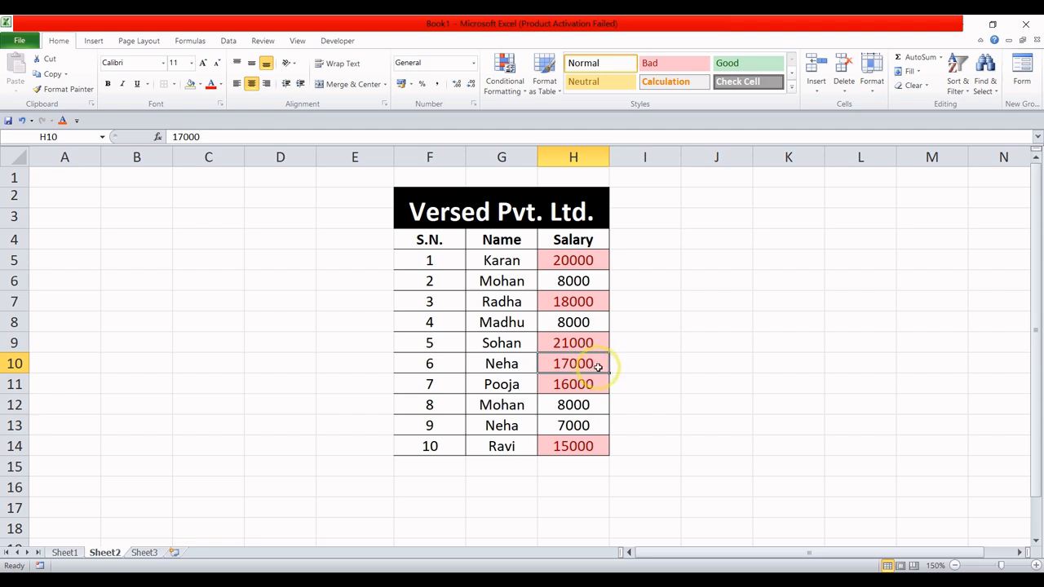
{"action": "type", "text": "6"}
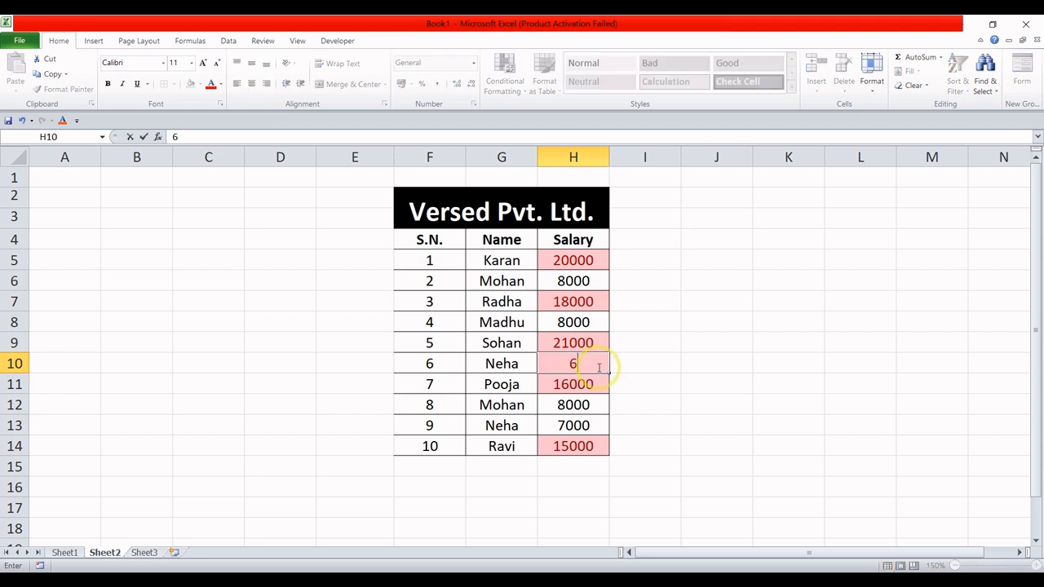
{"action": "type", "text": "000"}
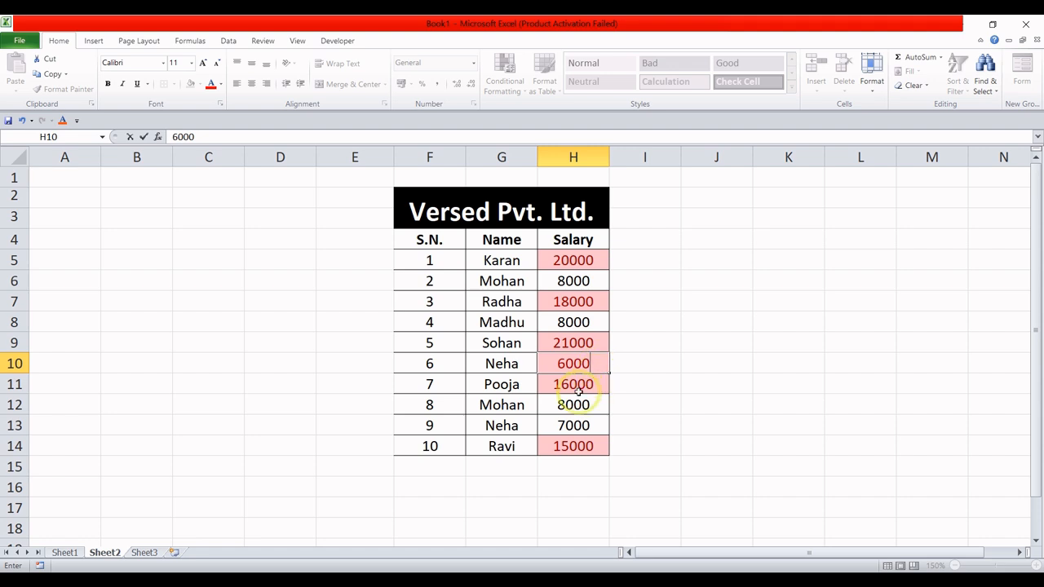
{"action": "left_click", "coordinate": [578, 391]}
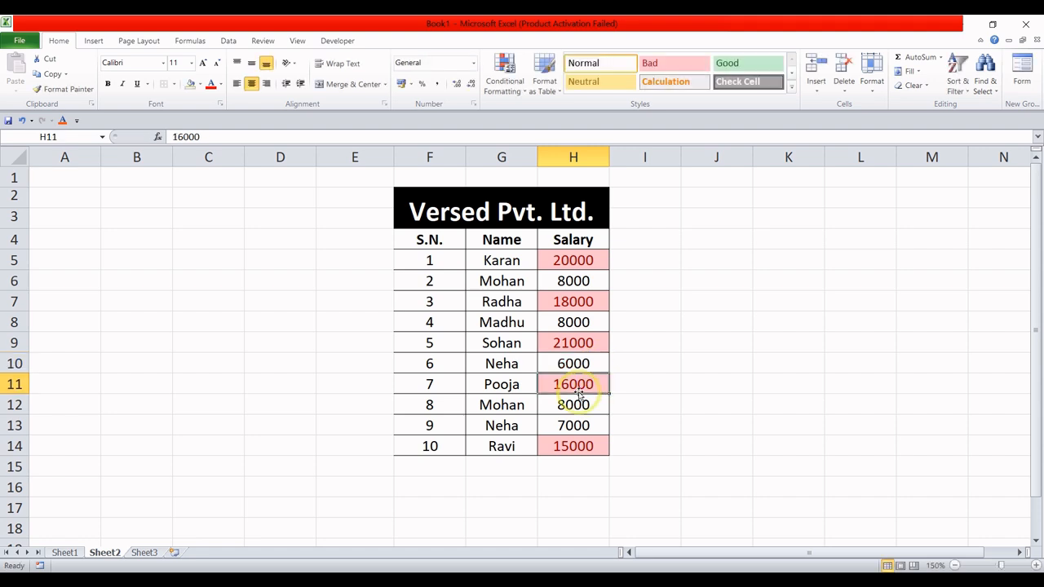
{"action": "left_click", "coordinate": [580, 364]}
{"action": "left_click", "coordinate": [670, 371]}
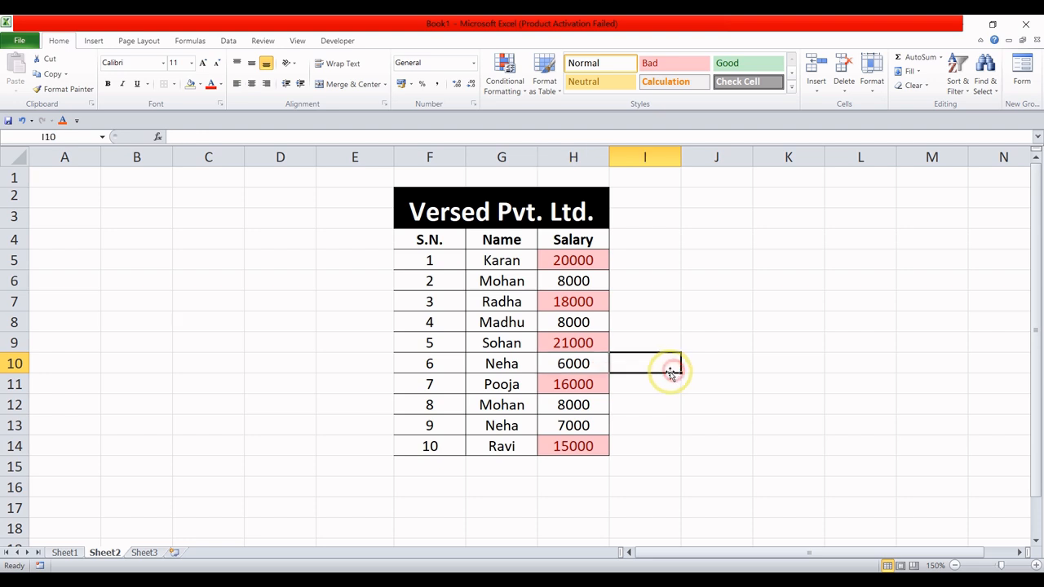
{"action": "left_click", "coordinate": [630, 397]}
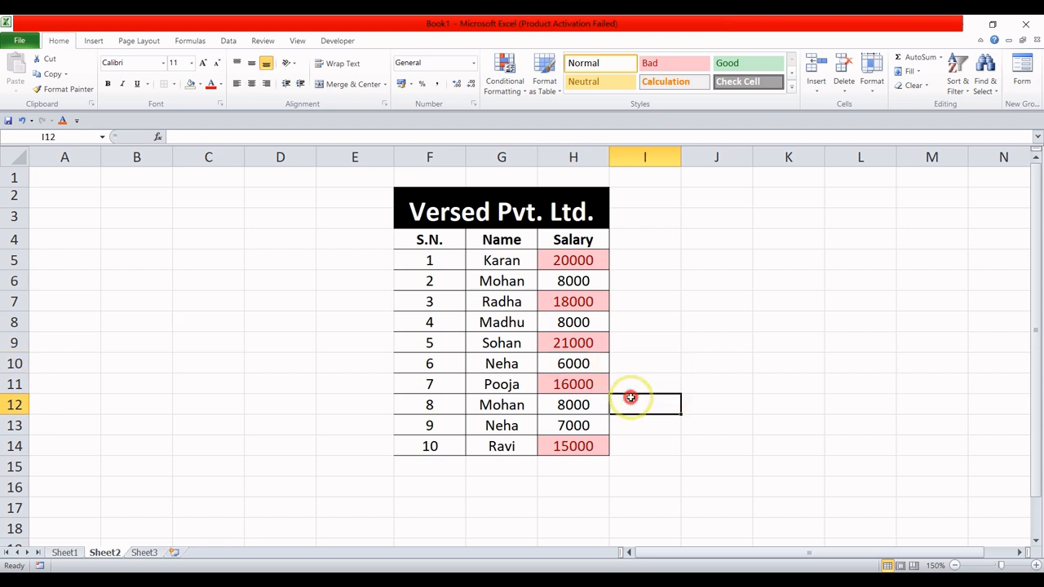
Clear the conditional formatting rules from the entire sheet
{"action": "left_click", "coordinate": [561, 256]}
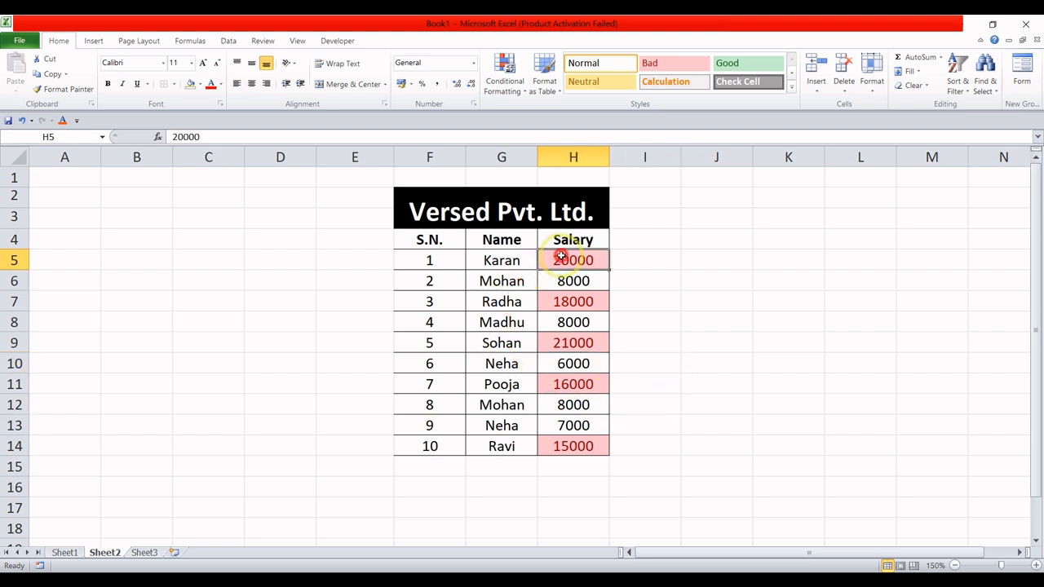
{"action": "left_click_drag", "start_coordinate": [561, 256], "coordinate": [574, 445]}
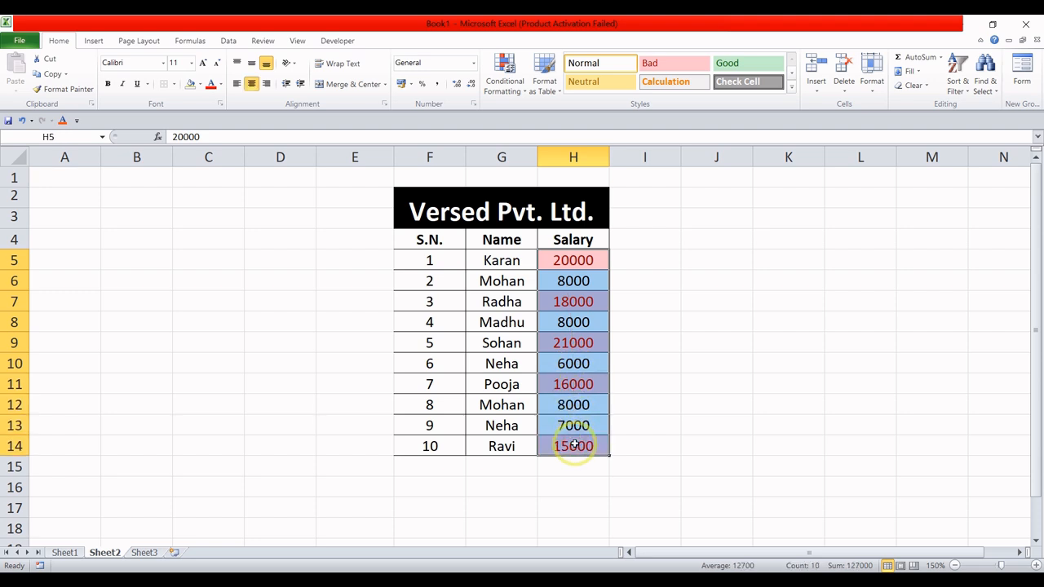
{"action": "left_click", "coordinate": [516, 96]}
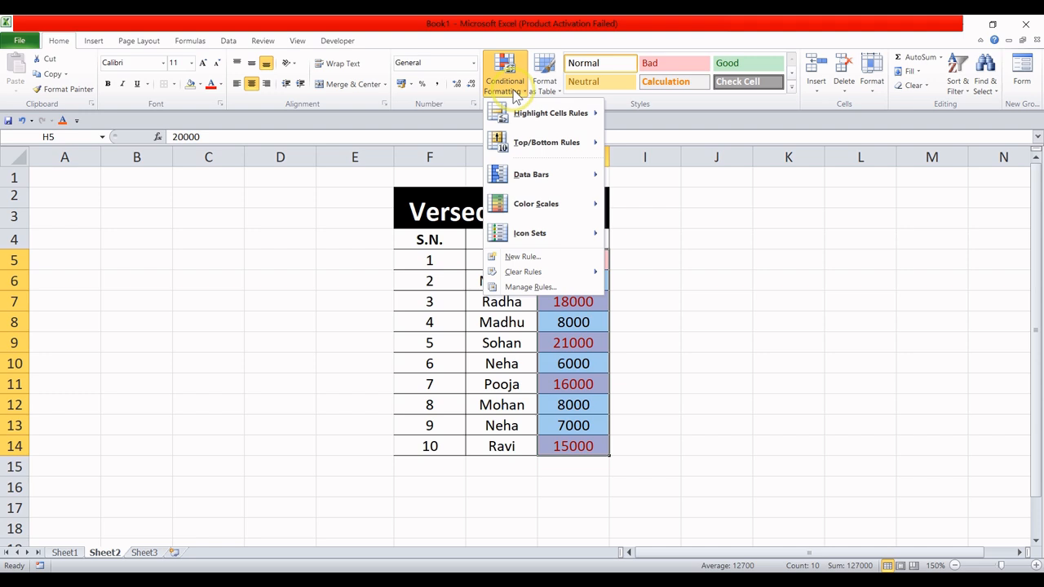
{"action": "mouse_move", "coordinate": [538, 276]}
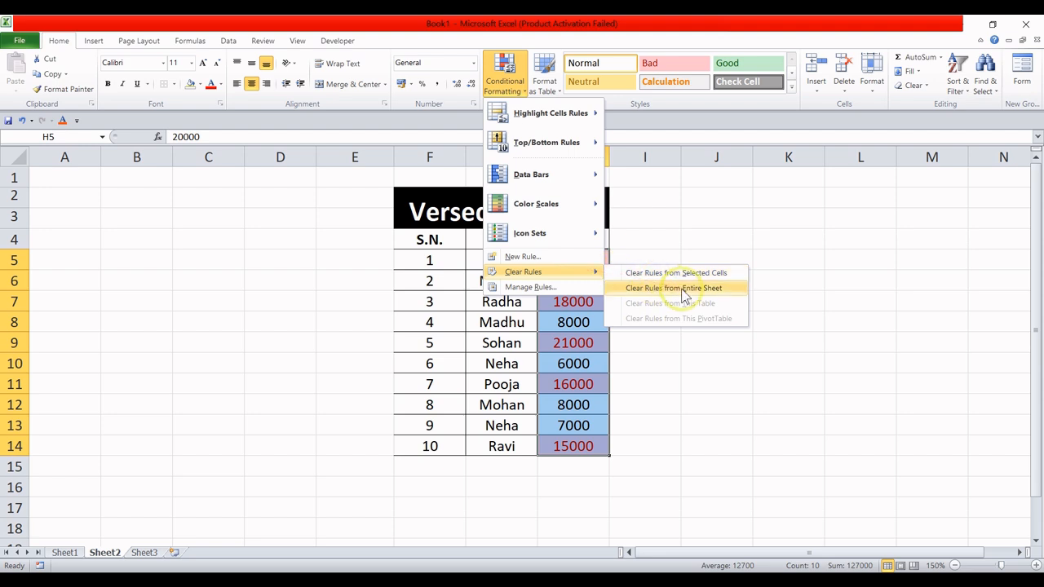
{"action": "left_click", "coordinate": [713, 292]}
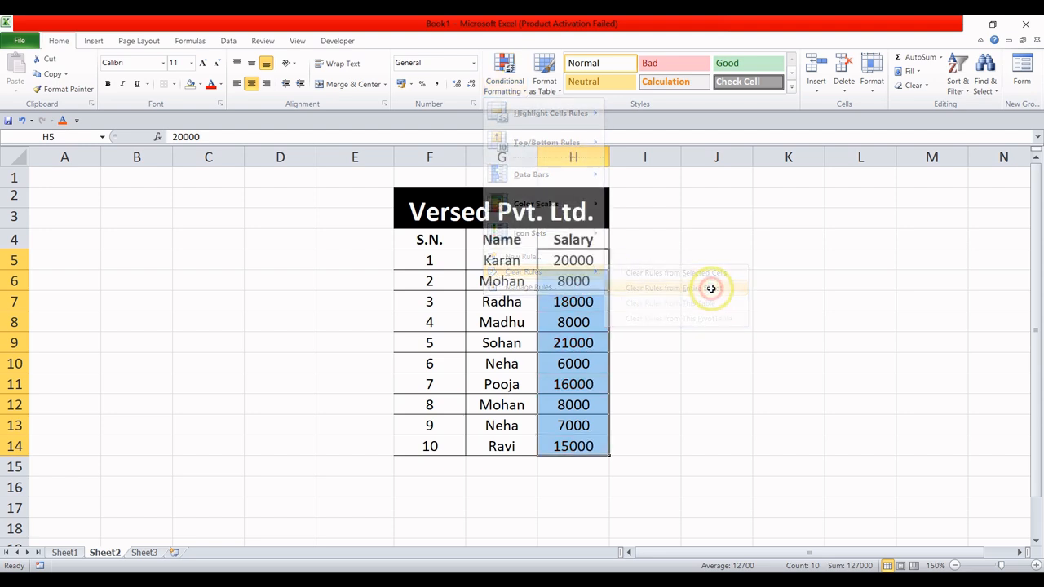
{"action": "left_click", "coordinate": [661, 296]}
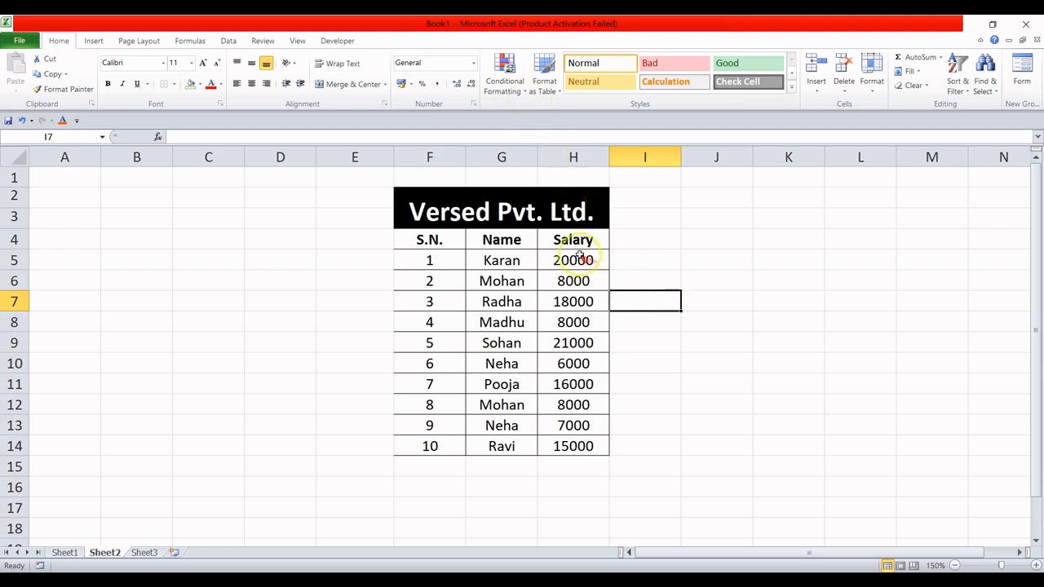
Highlight salaries in H5:H14 less than 10000 with Light Red Fill with Dark Red Text
{"action": "left_click_drag", "start_coordinate": [577, 256], "coordinate": [595, 445]}
{"action": "left_click", "coordinate": [507, 77]}
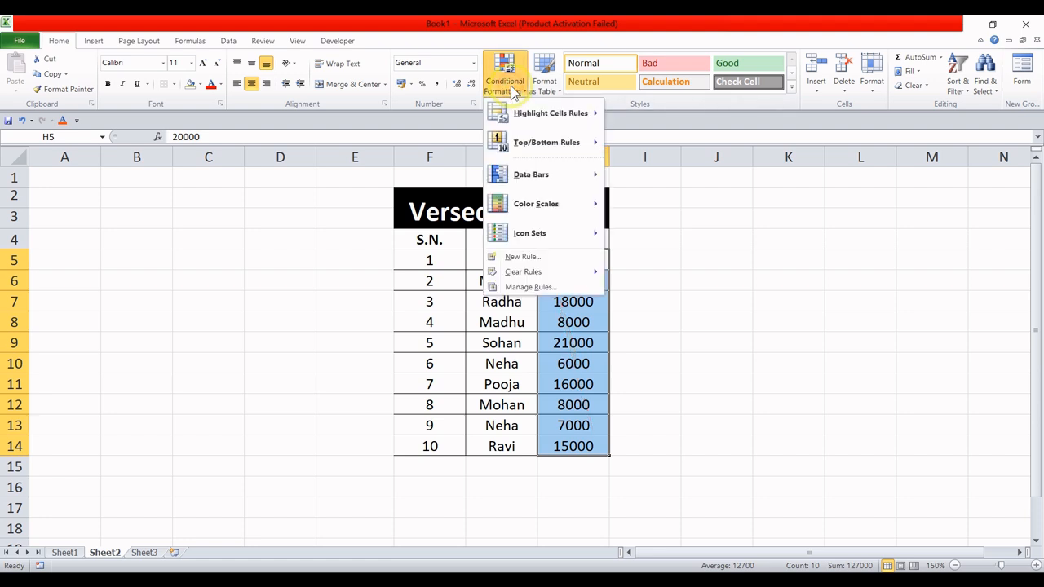
{"action": "mouse_move", "coordinate": [540, 115]}
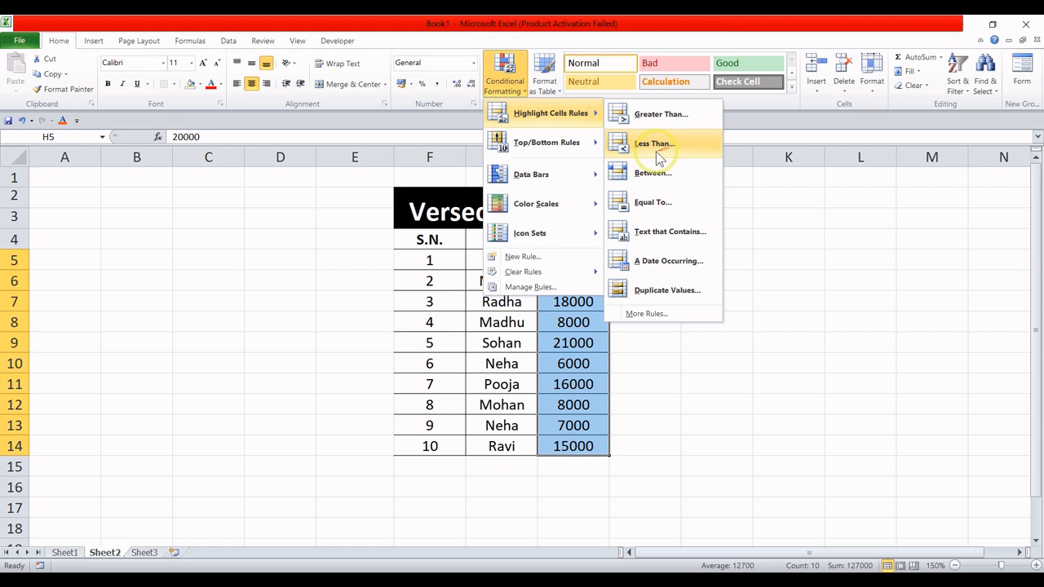
{"action": "left_click", "coordinate": [690, 147]}
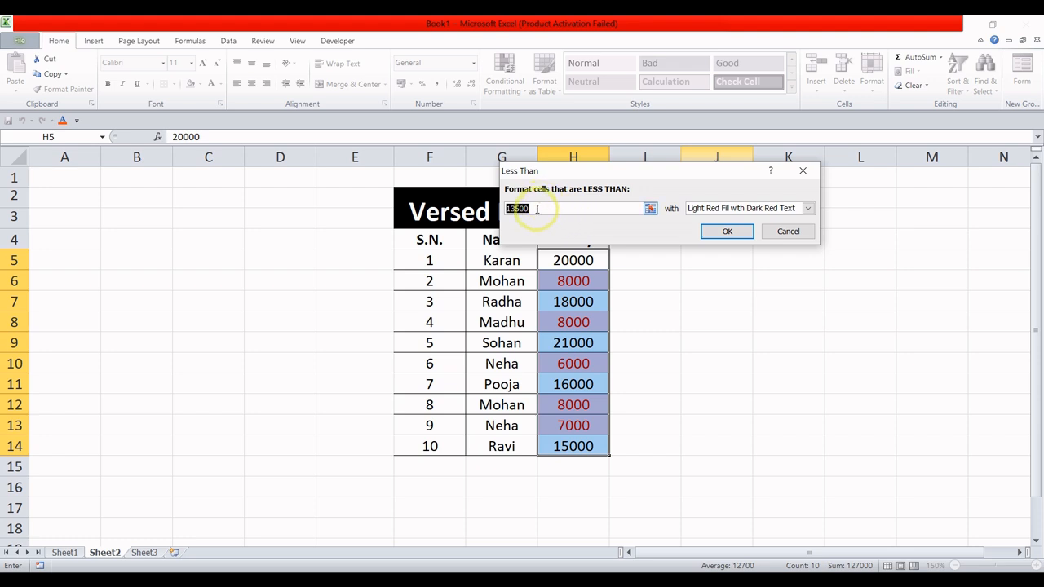
{"action": "left_click", "coordinate": [537, 208]}
{"action": "key", "text": "BackSpace"}
{"action": "key", "text": "BackSpace"}
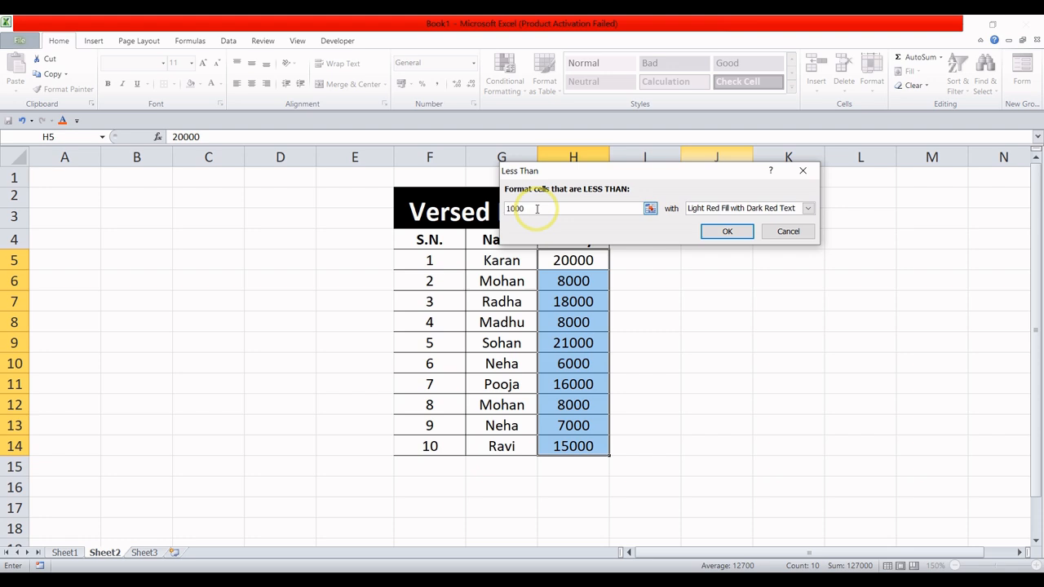
{"action": "type", "text": "0"}
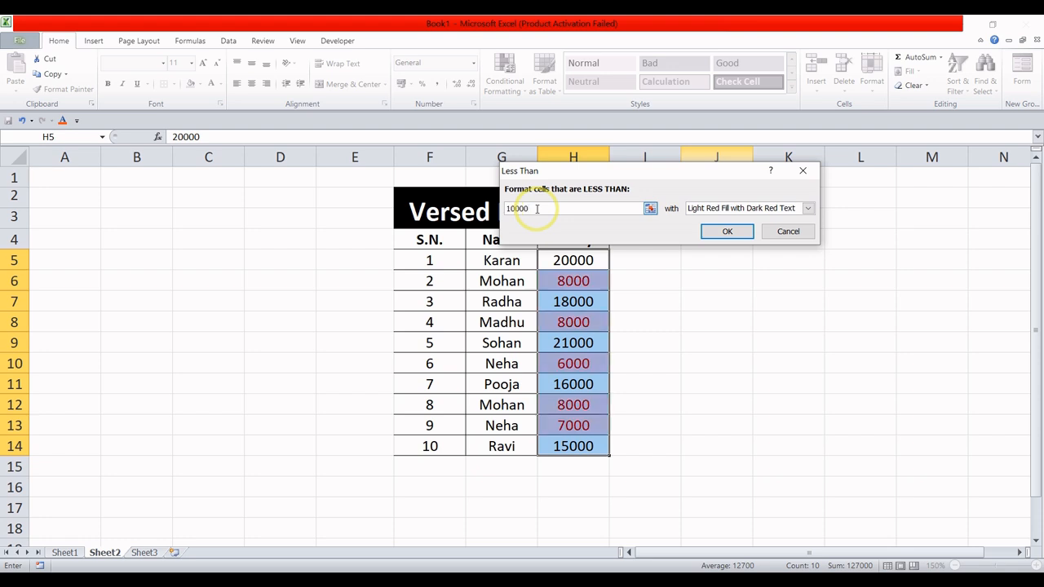
{"action": "left_click", "coordinate": [725, 231]}
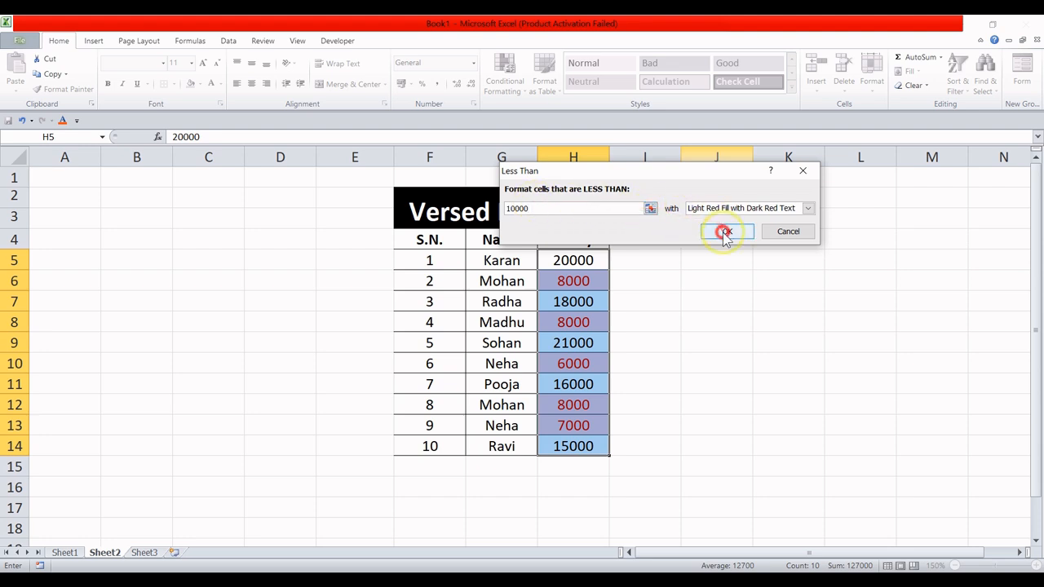
{"action": "left_click", "coordinate": [653, 283]}
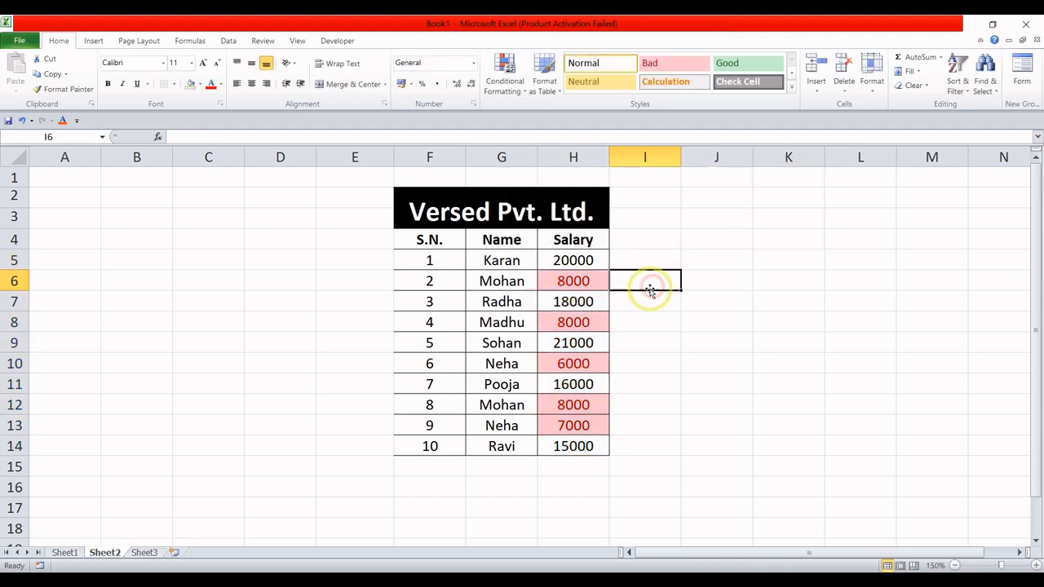
{"action": "left_click", "coordinate": [589, 279]}
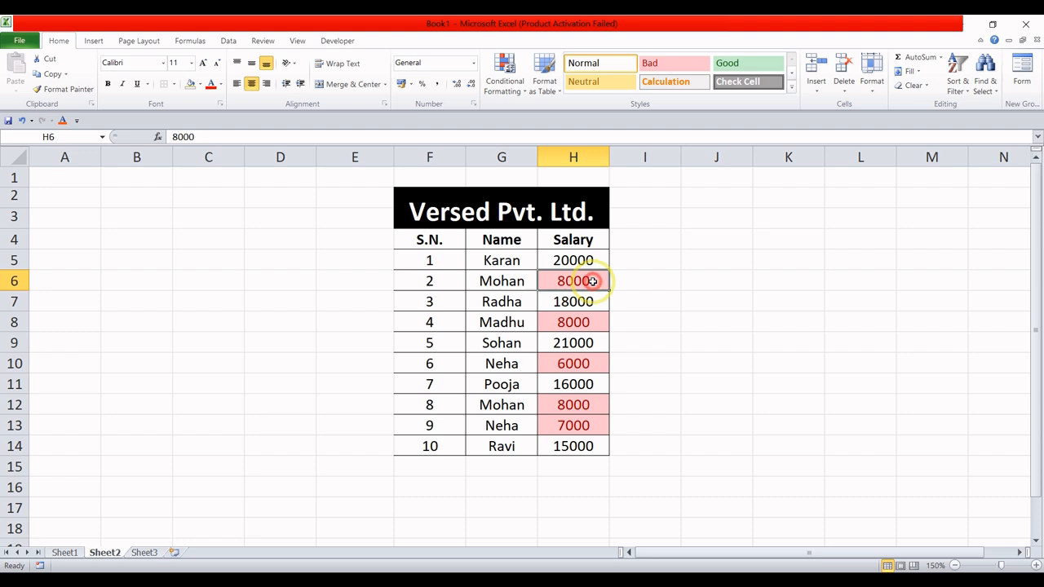
Check the highlighted salaries in cells H8, H10, H12 and H13
{"action": "left_click", "coordinate": [594, 323]}
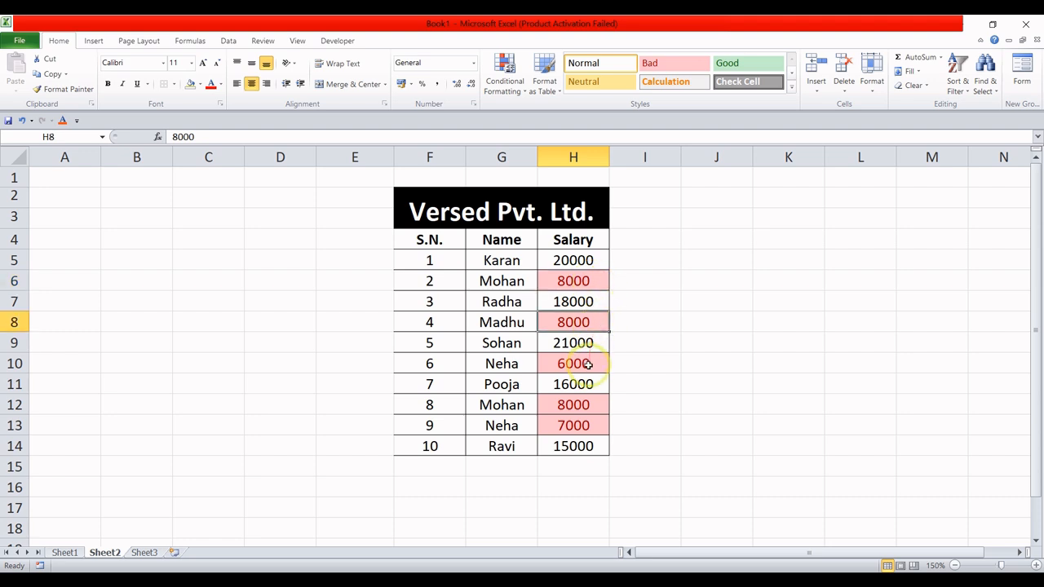
{"action": "left_click", "coordinate": [589, 364]}
{"action": "left_click", "coordinate": [588, 405]}
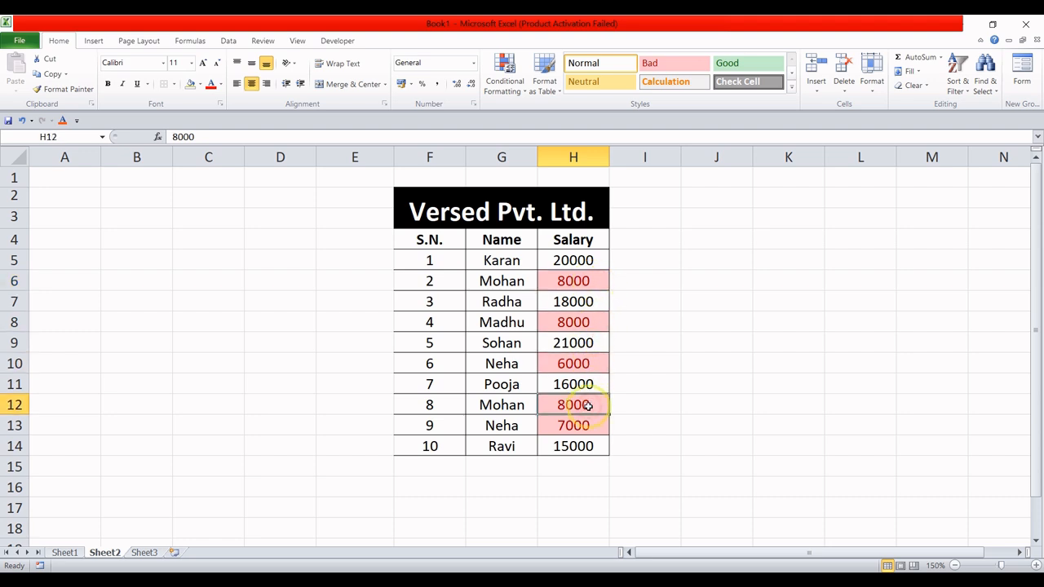
{"action": "left_click", "coordinate": [588, 424]}
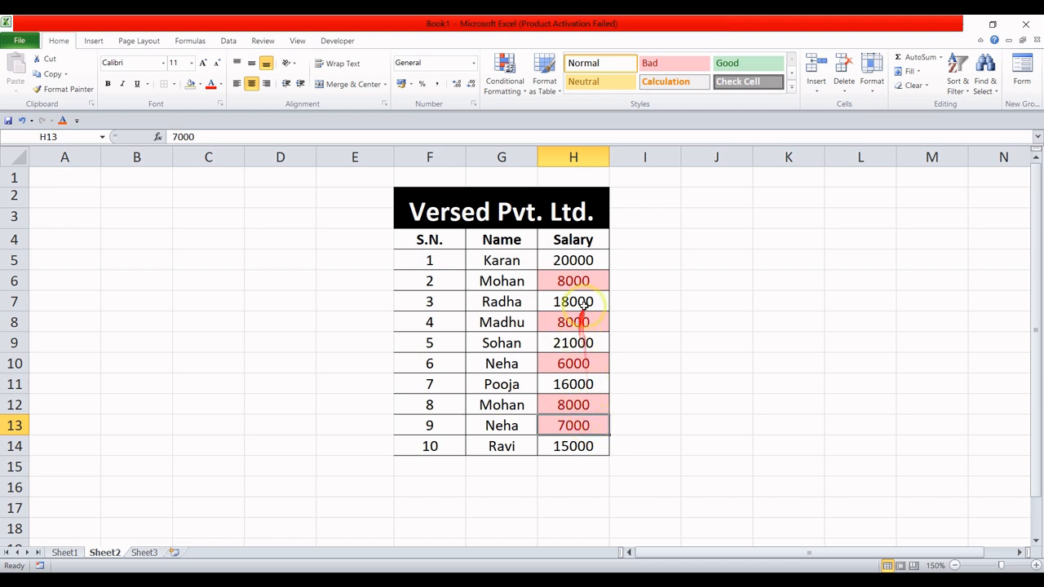
{"action": "left_click", "coordinate": [646, 349]}
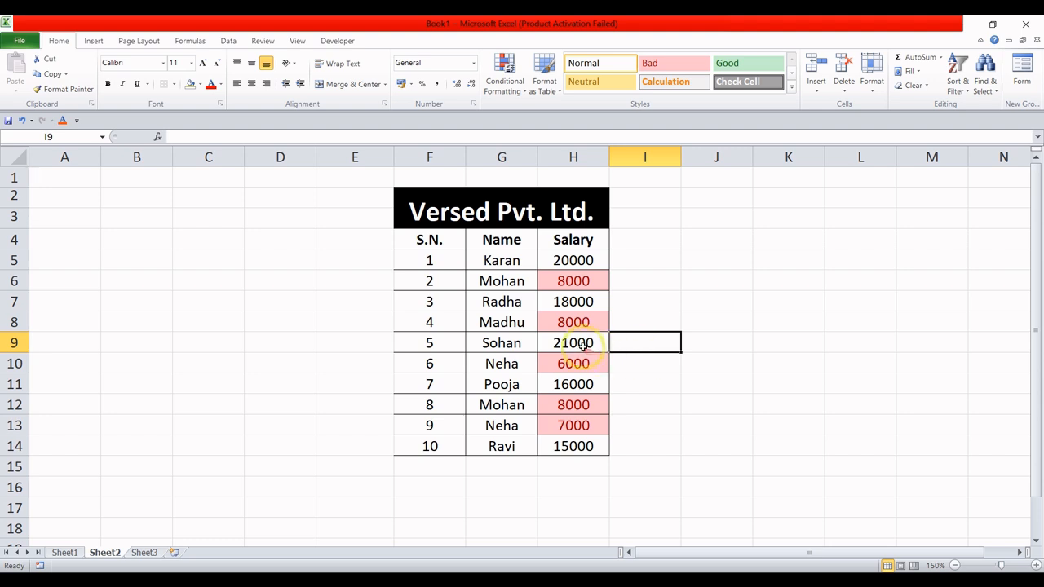
Change the salary in cell H7 to 4500
{"action": "left_click", "coordinate": [587, 301]}
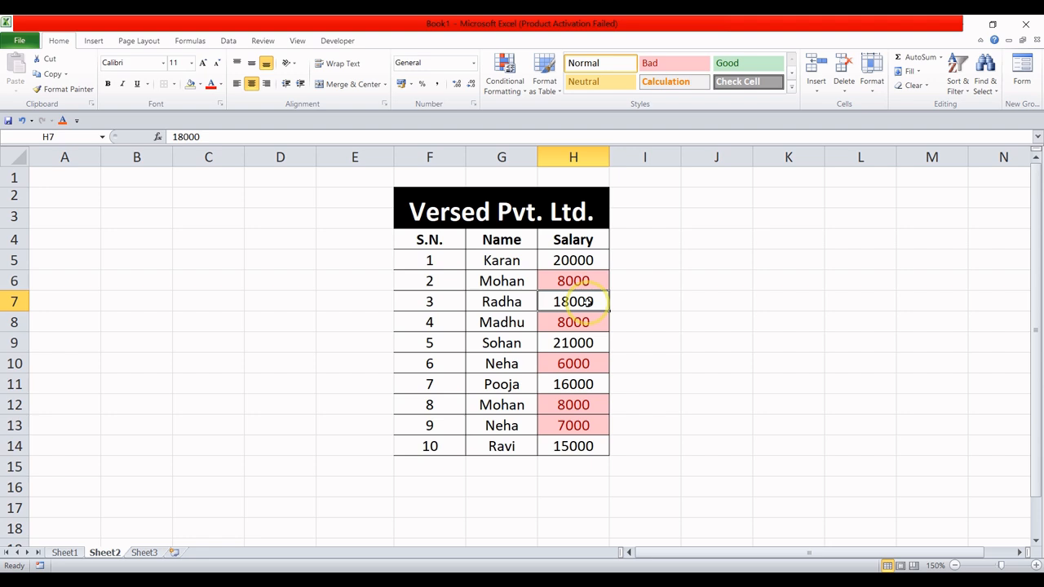
{"action": "type", "text": "45"}
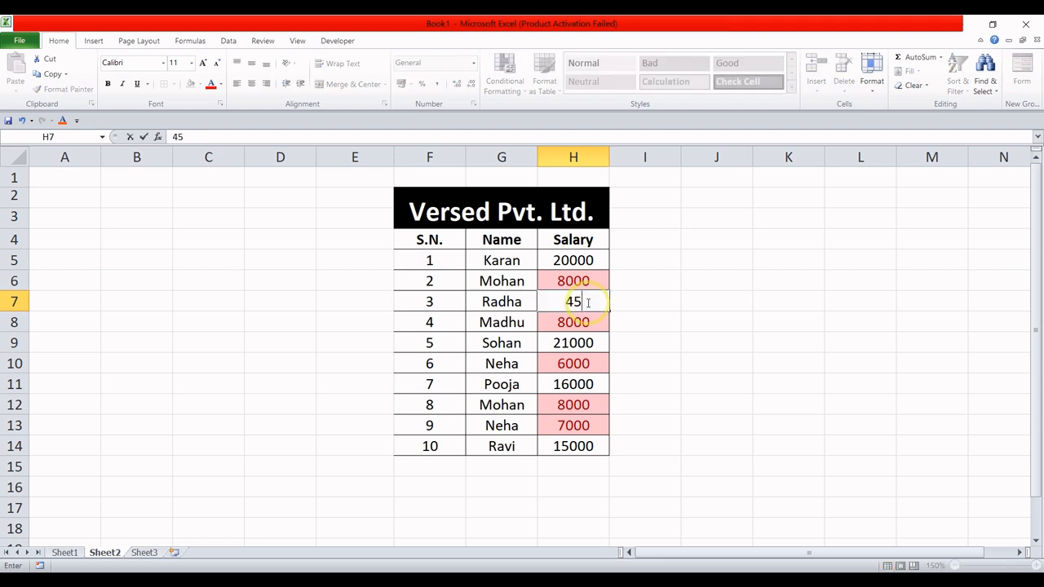
{"action": "type", "text": "00"}
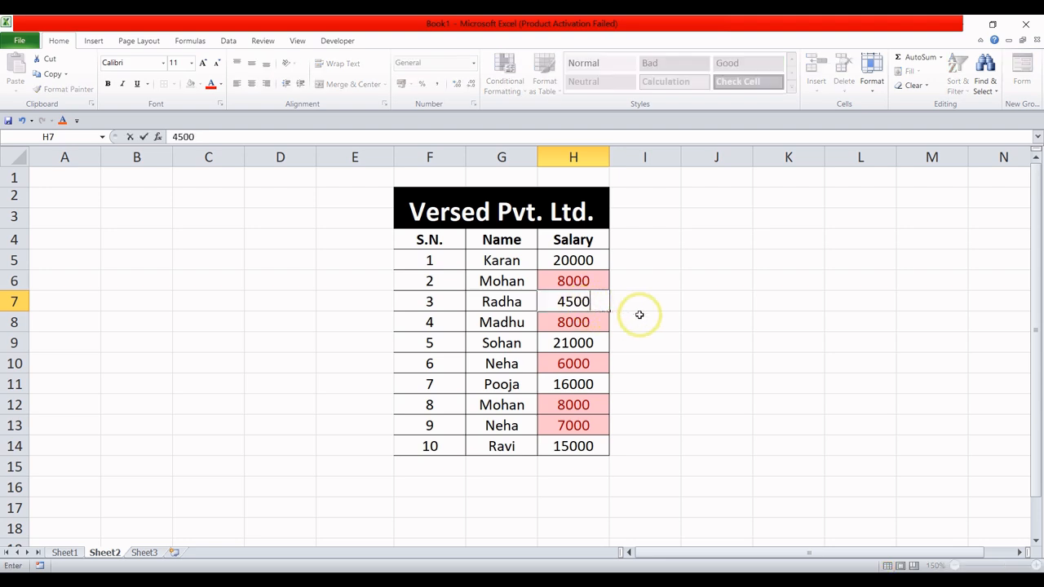
{"action": "left_click", "coordinate": [639, 318]}
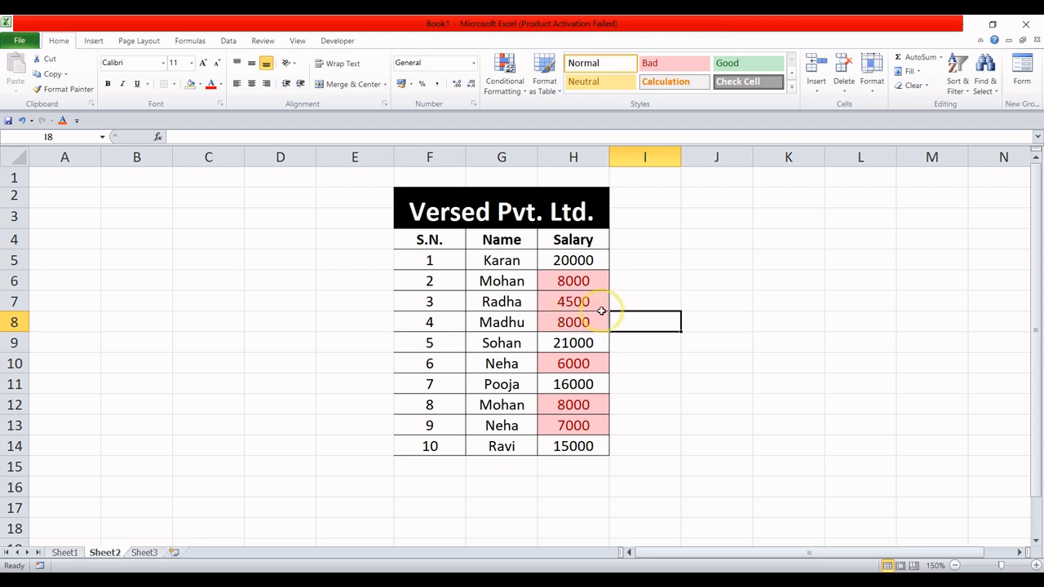
{"action": "left_click", "coordinate": [640, 300]}
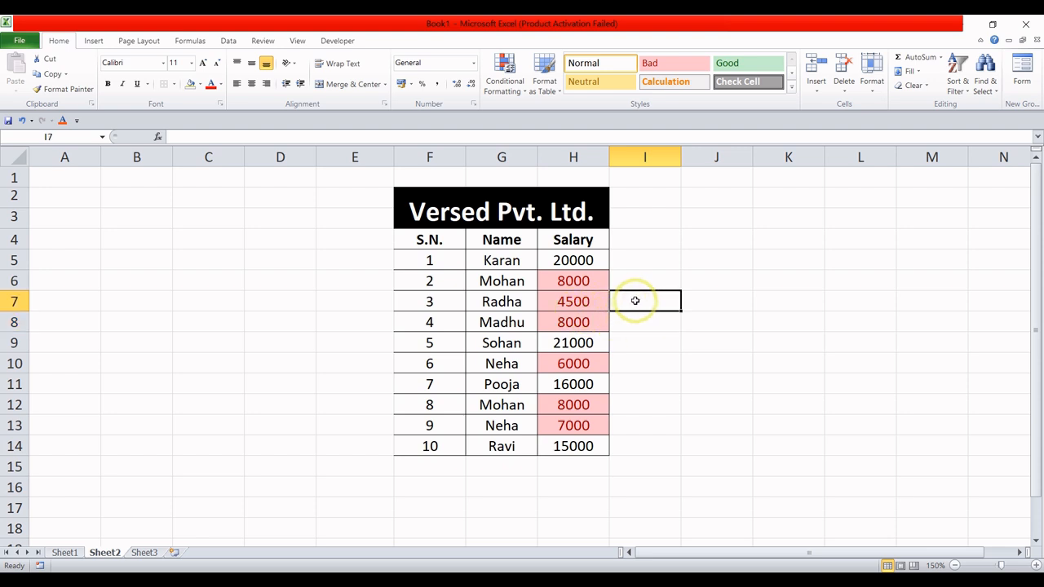
{"action": "left_click", "coordinate": [510, 85]}
{"action": "mouse_move", "coordinate": [569, 113]}
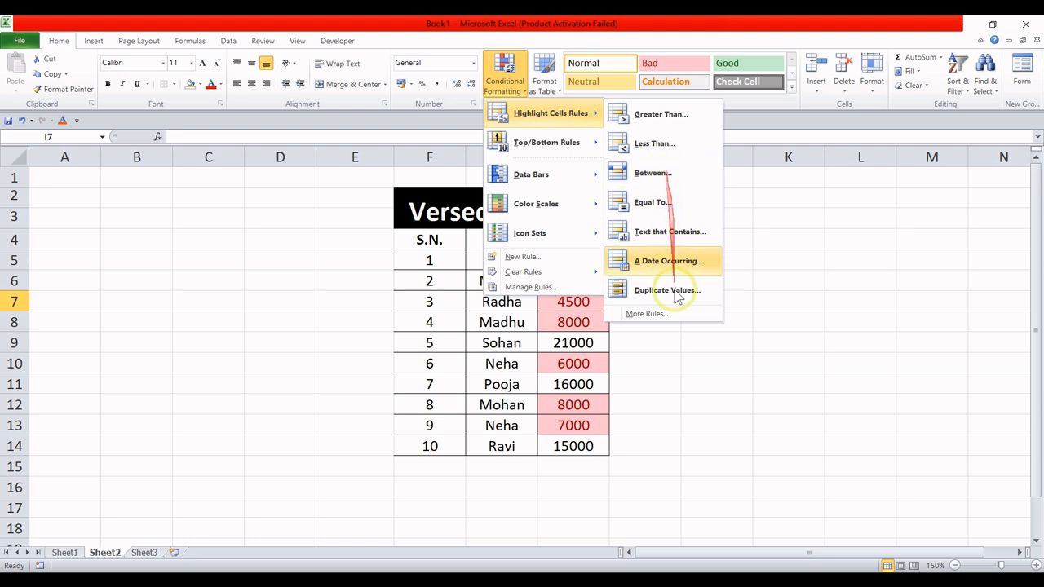
{"action": "left_click", "coordinate": [668, 363]}
Clear the Less Than conditional formatting from the salaries by removing the rules from the entire sheet
{"action": "left_click_drag", "start_coordinate": [578, 260], "coordinate": [579, 446]}
{"action": "left_click", "coordinate": [504, 81]}
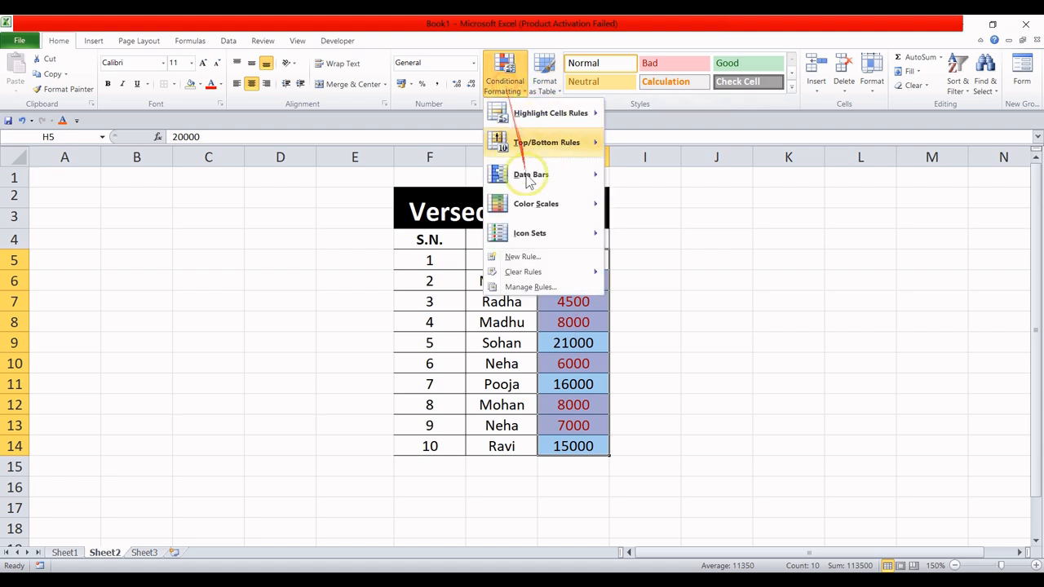
{"action": "mouse_move", "coordinate": [533, 272]}
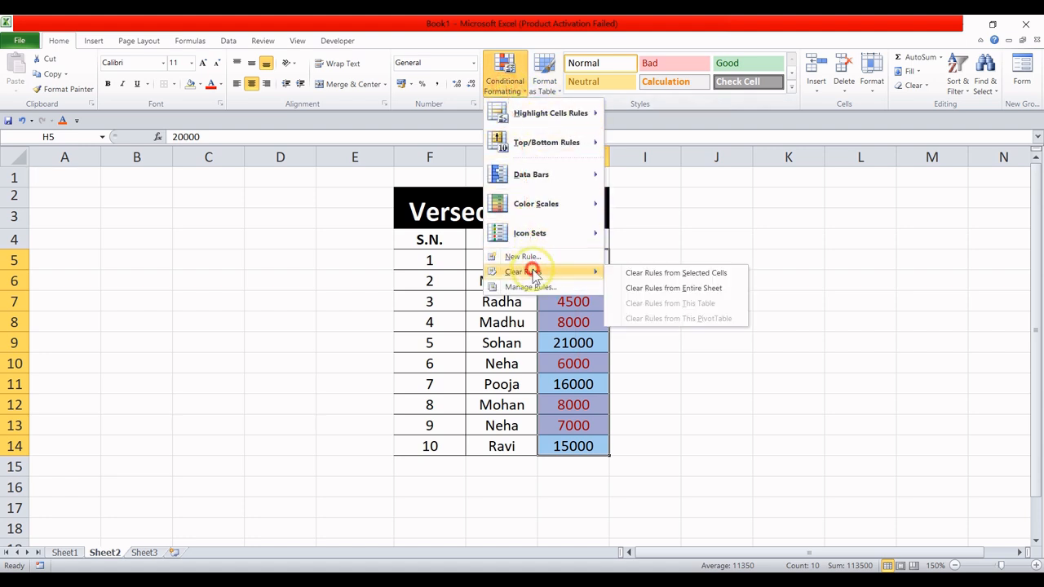
{"action": "left_click", "coordinate": [685, 287]}
{"action": "left_click", "coordinate": [672, 266]}
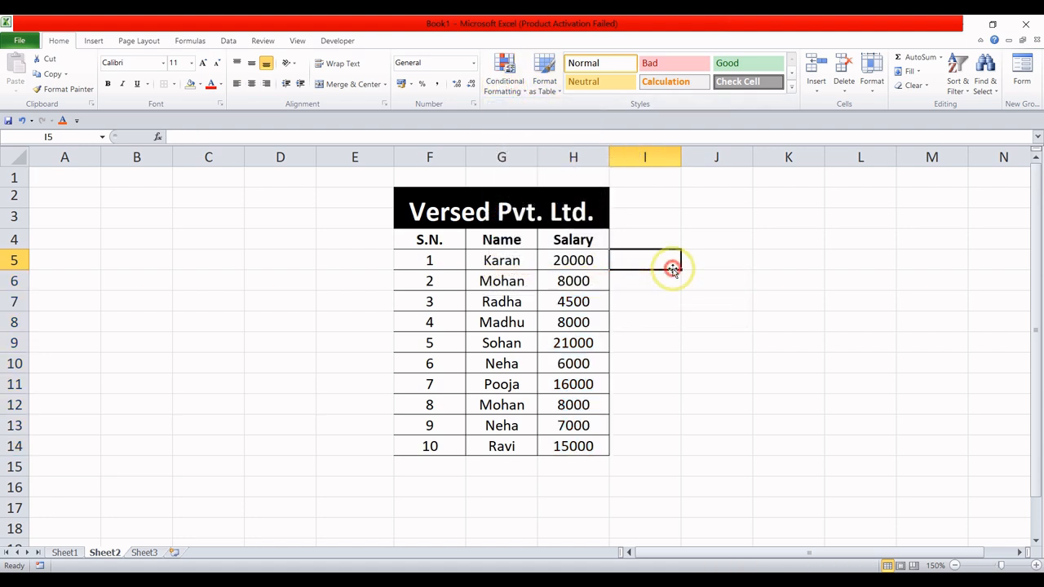
Highlight salaries in H5:H14 between 8000 and 12000 with Light Red Fill with Dark Red Text
{"action": "left_click", "coordinate": [594, 258]}
{"action": "left_click_drag", "start_coordinate": [594, 258], "coordinate": [580, 446]}
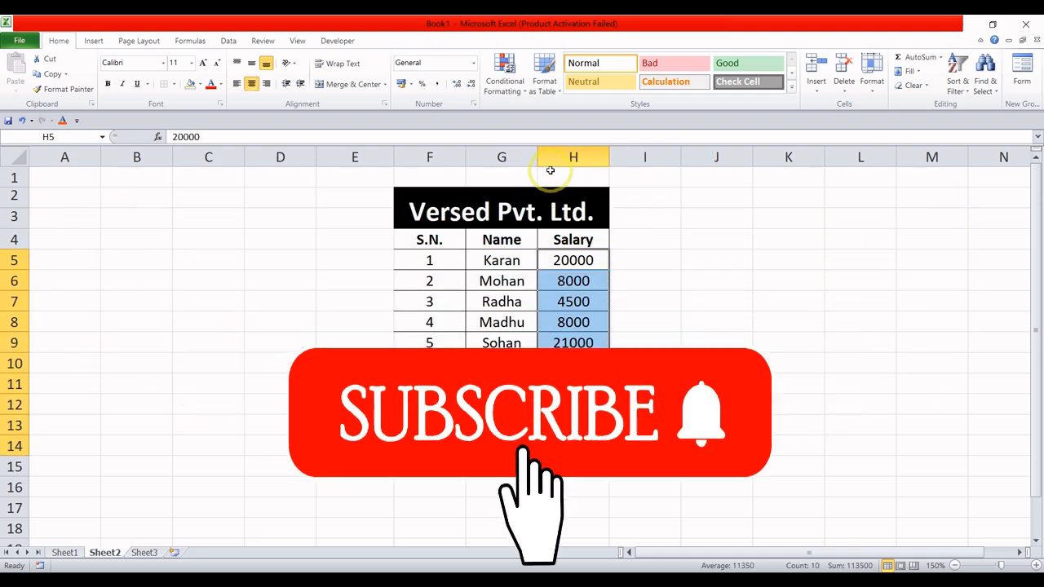
{"action": "left_click", "coordinate": [505, 77]}
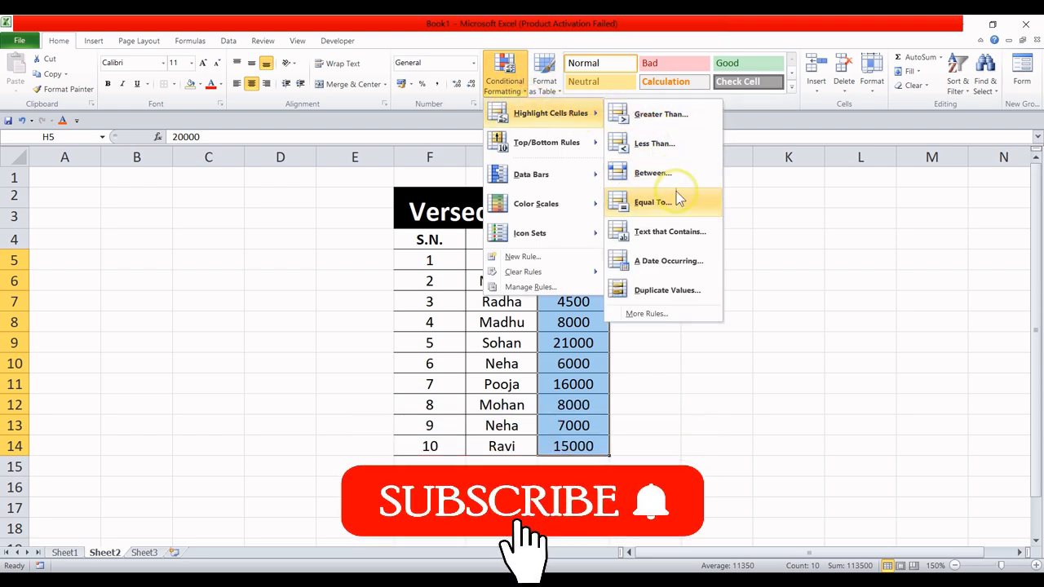
{"action": "left_click", "coordinate": [689, 174]}
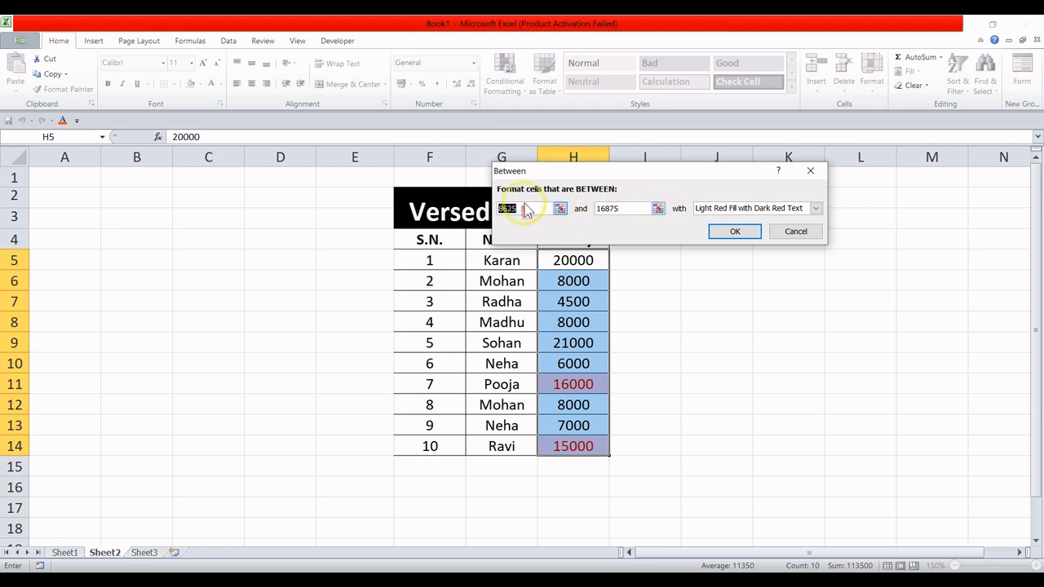
{"action": "key", "text": "BackSpace"}
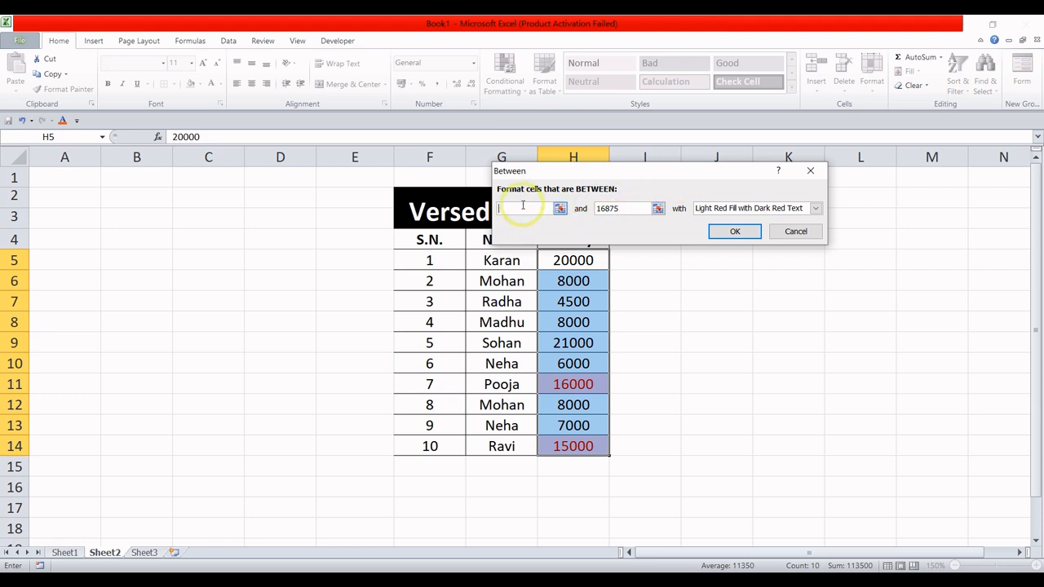
{"action": "type", "text": "6"}
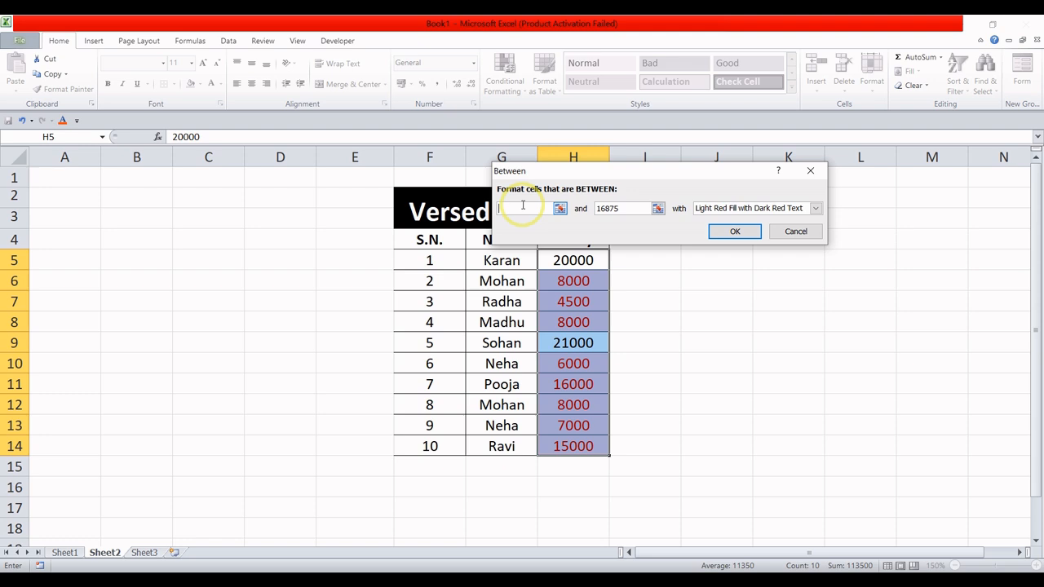
{"action": "type", "text": "8000"}
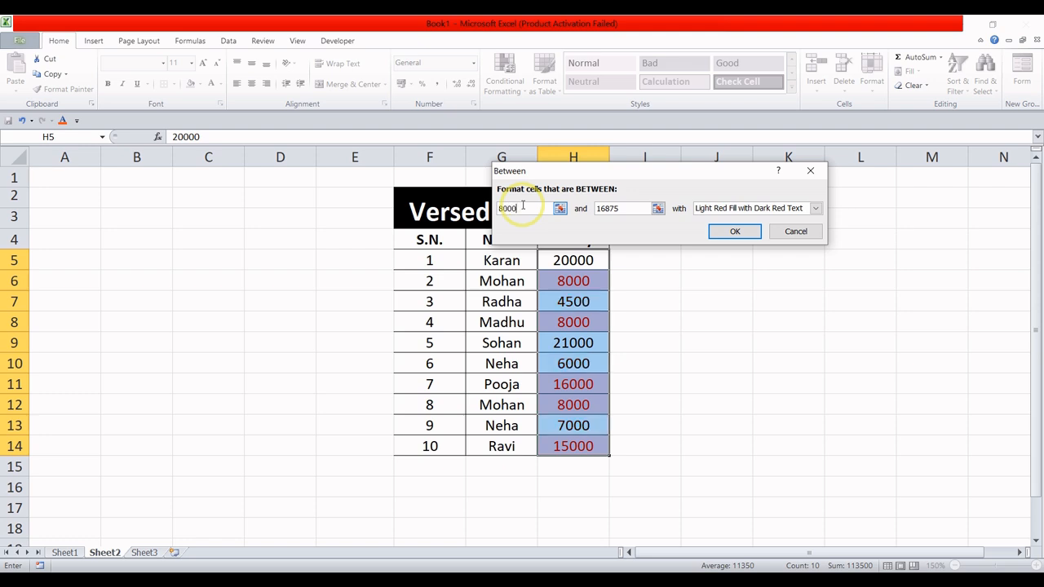
{"action": "left_click", "coordinate": [628, 208]}
{"action": "key", "text": "BackSpace"}
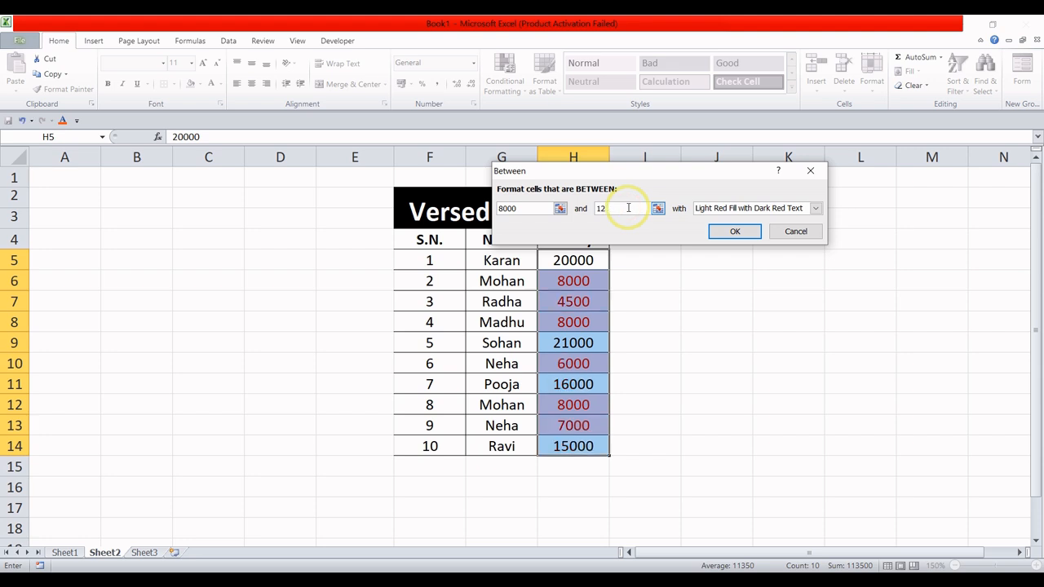
{"action": "type", "text": "2000"}
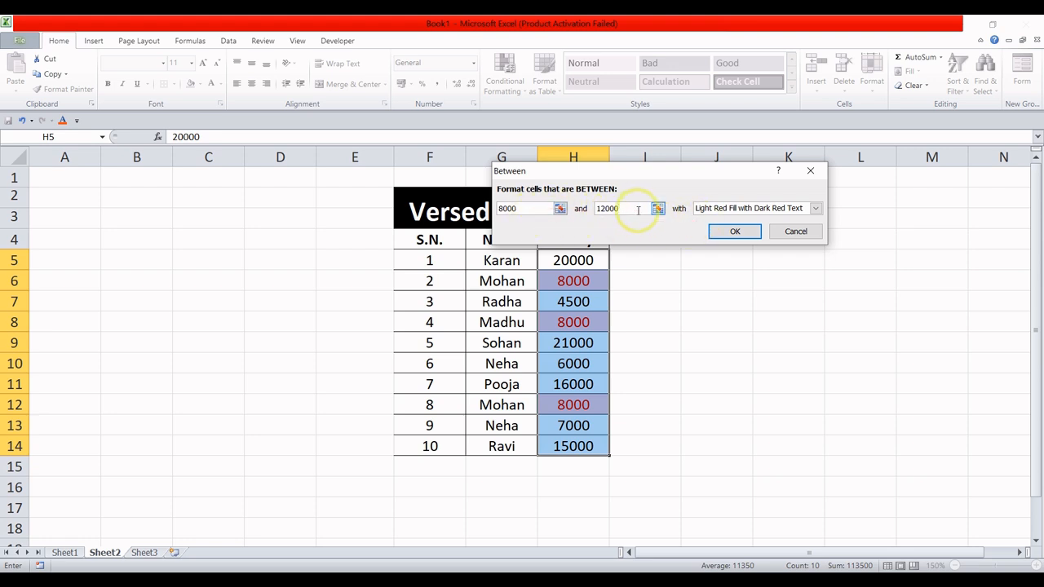
{"action": "left_click", "coordinate": [736, 232]}
{"action": "left_click", "coordinate": [685, 283]}
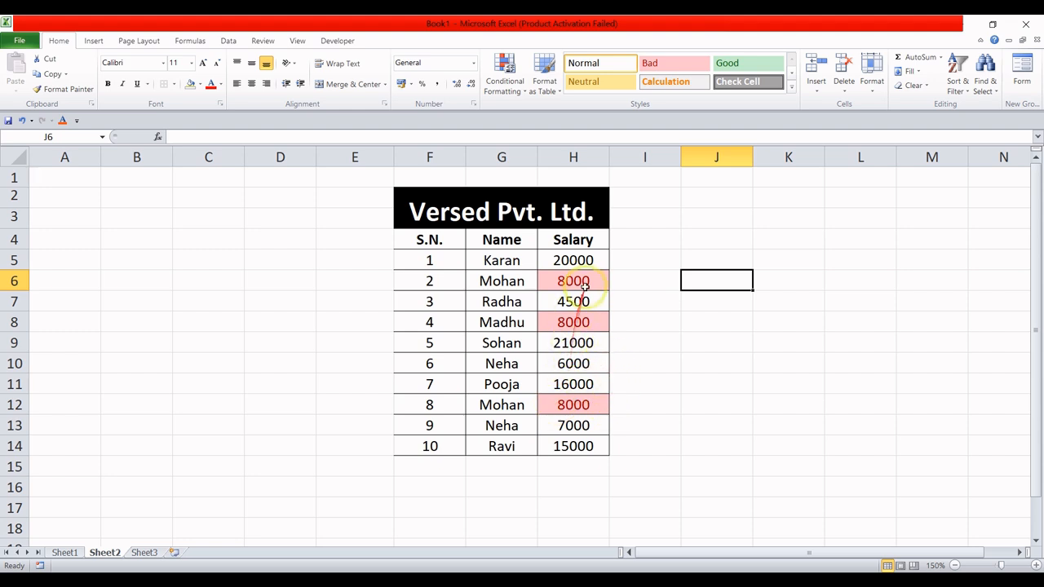
Change the salary in cell H10 to 11000
{"action": "left_click", "coordinate": [569, 367]}
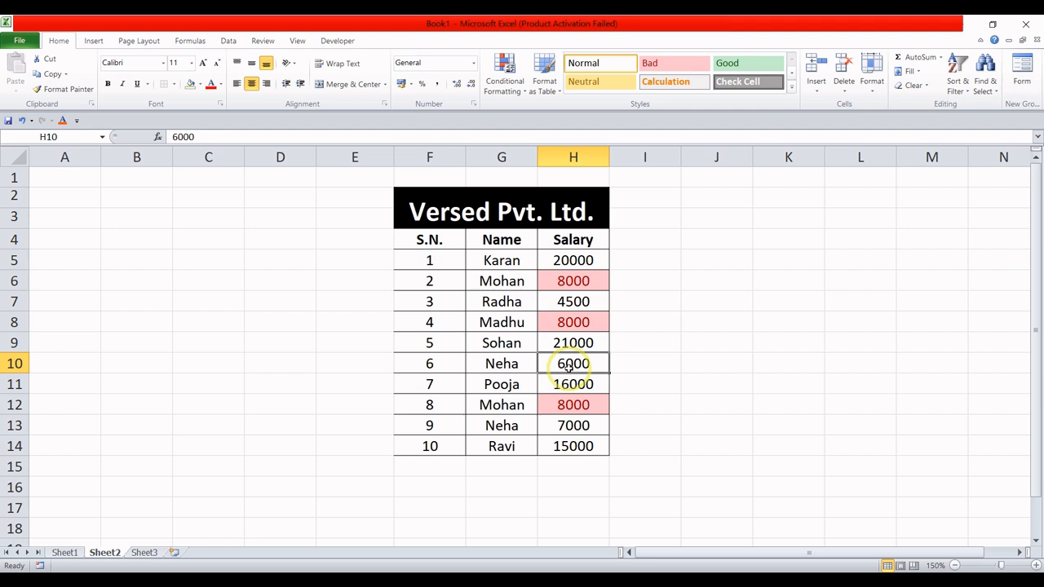
{"action": "type", "text": "11"}
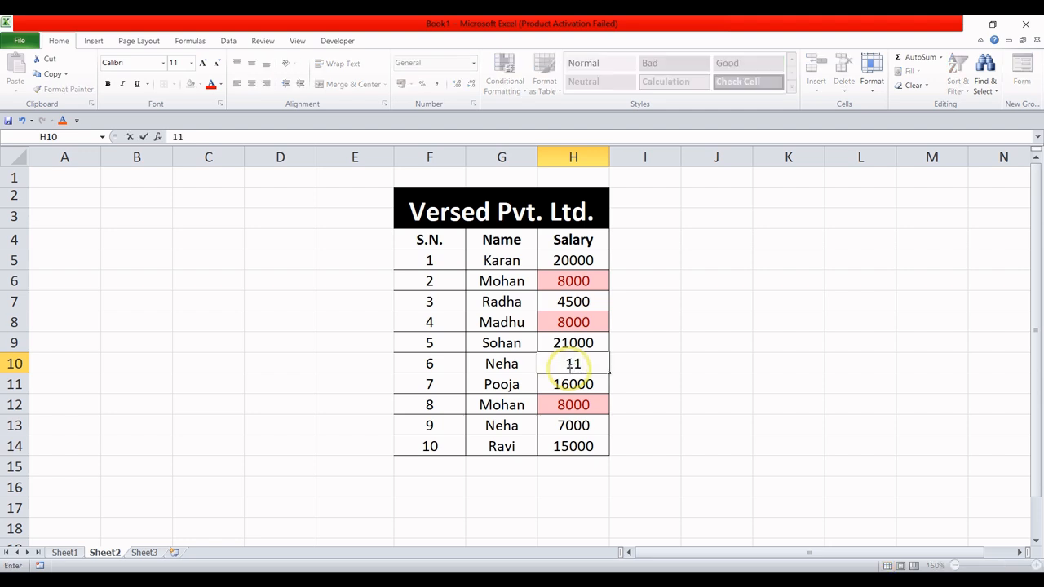
{"action": "type", "text": "000"}
{"action": "left_click", "coordinate": [662, 343]}
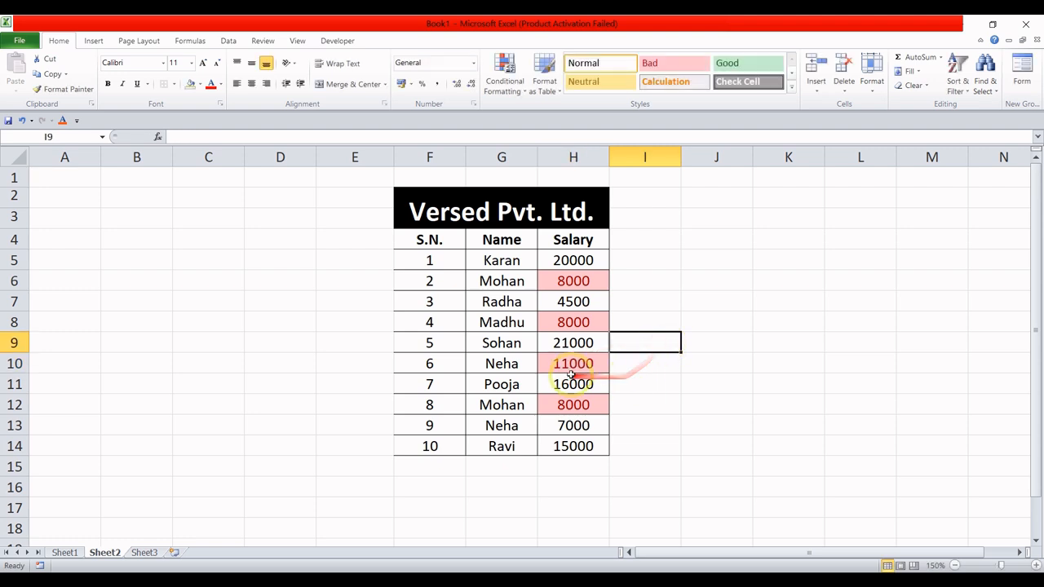
Change the salary in cell H13 to 13500
{"action": "left_click", "coordinate": [563, 425]}
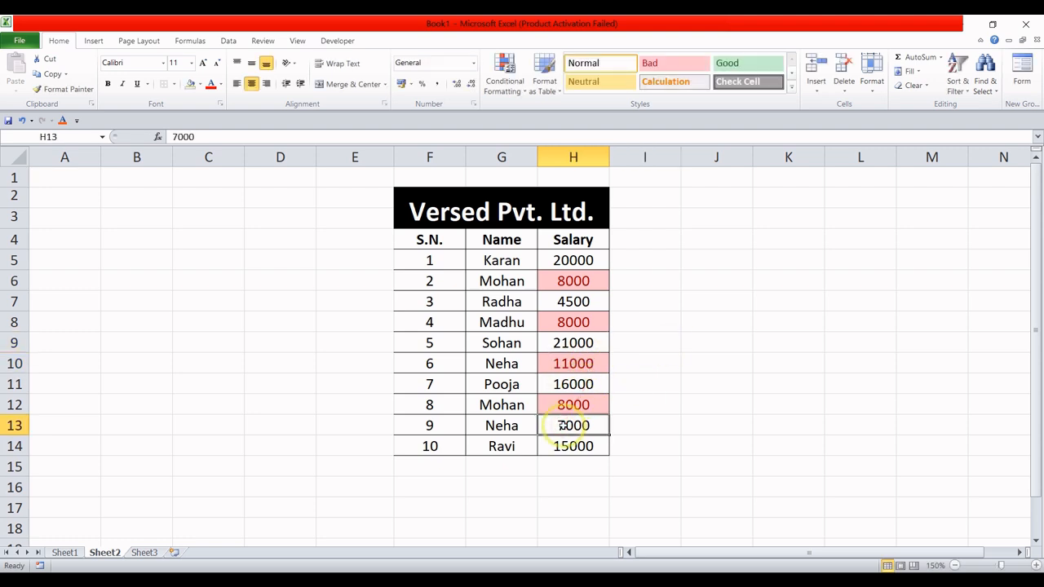
{"action": "type", "text": "13"}
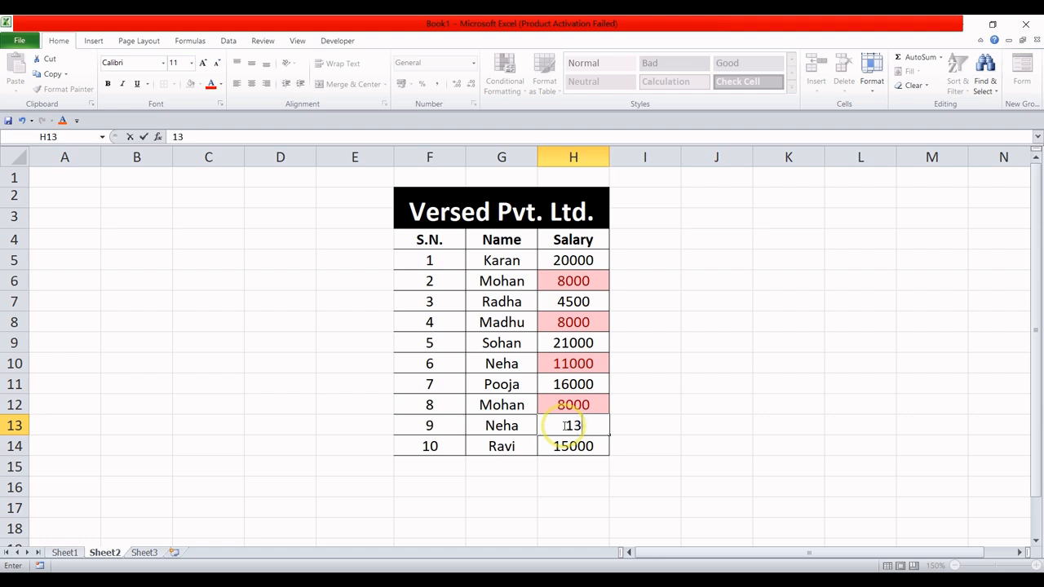
{"action": "type", "text": "500"}
{"action": "left_click", "coordinate": [634, 430]}
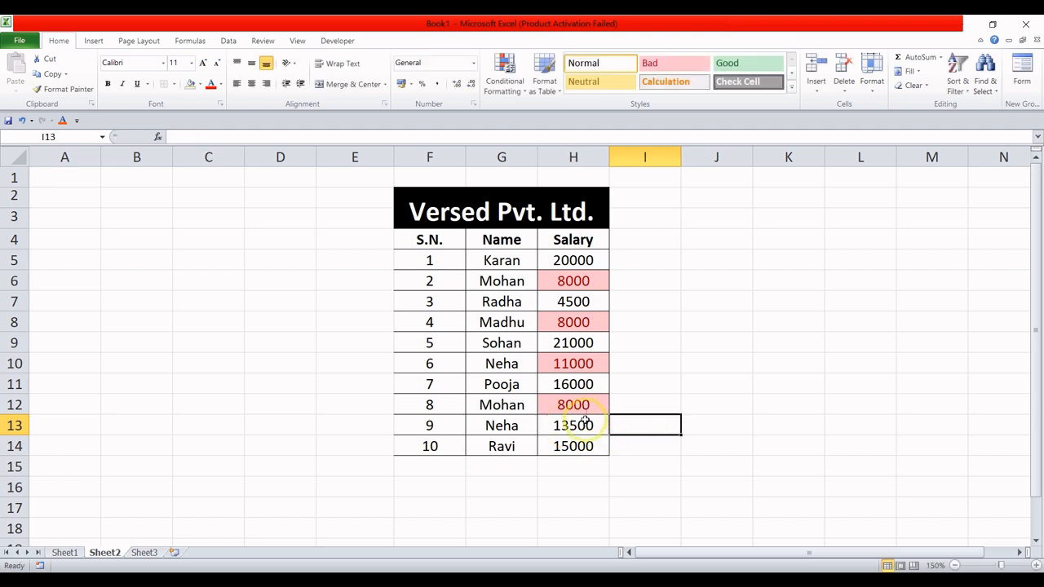
Change the salary in cell H13 to 11500
{"action": "left_click", "coordinate": [583, 426]}
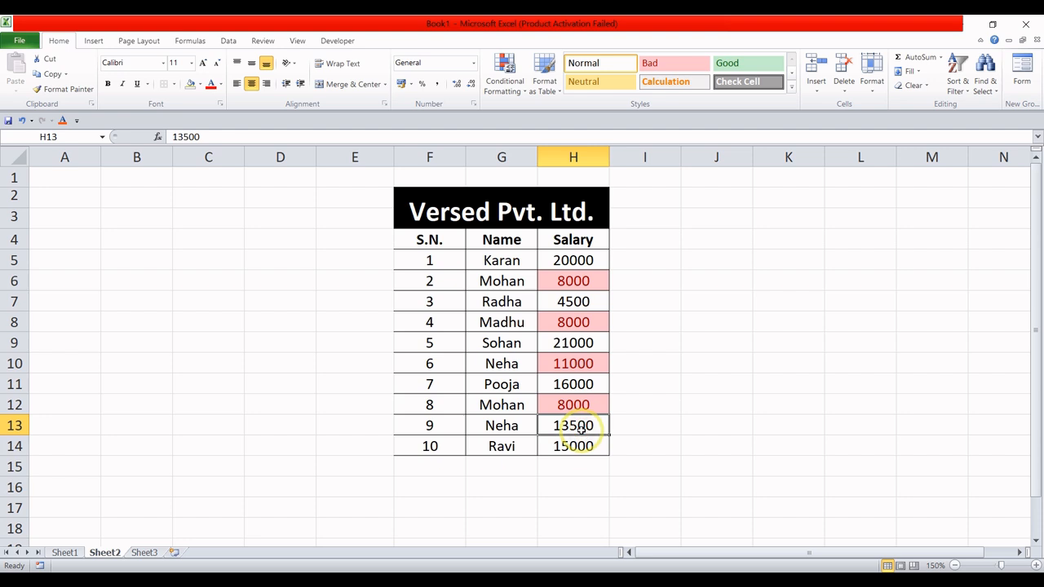
{"action": "type", "text": "1"}
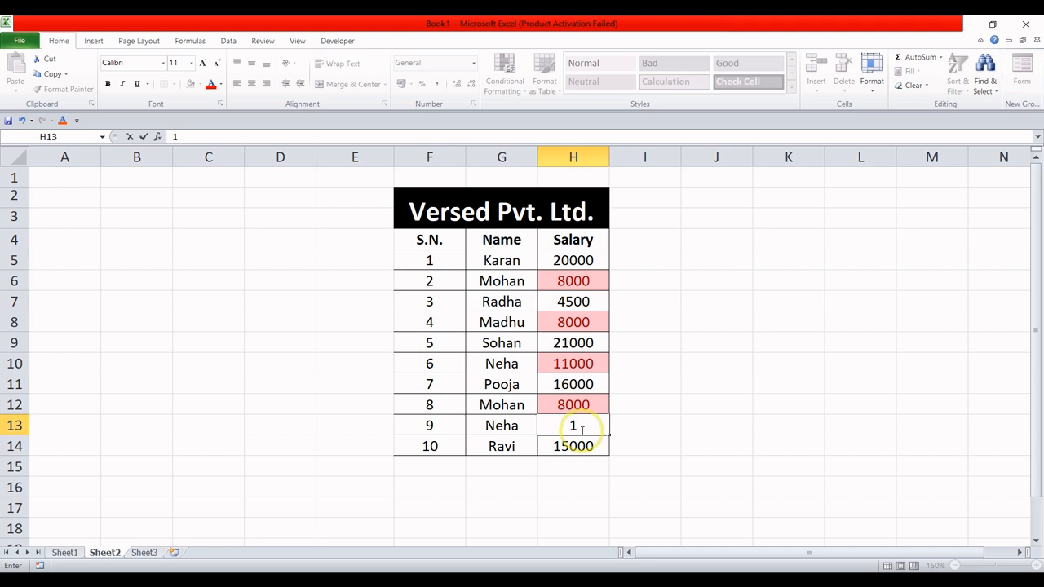
{"action": "type", "text": "1500"}
{"action": "left_click", "coordinate": [634, 441]}
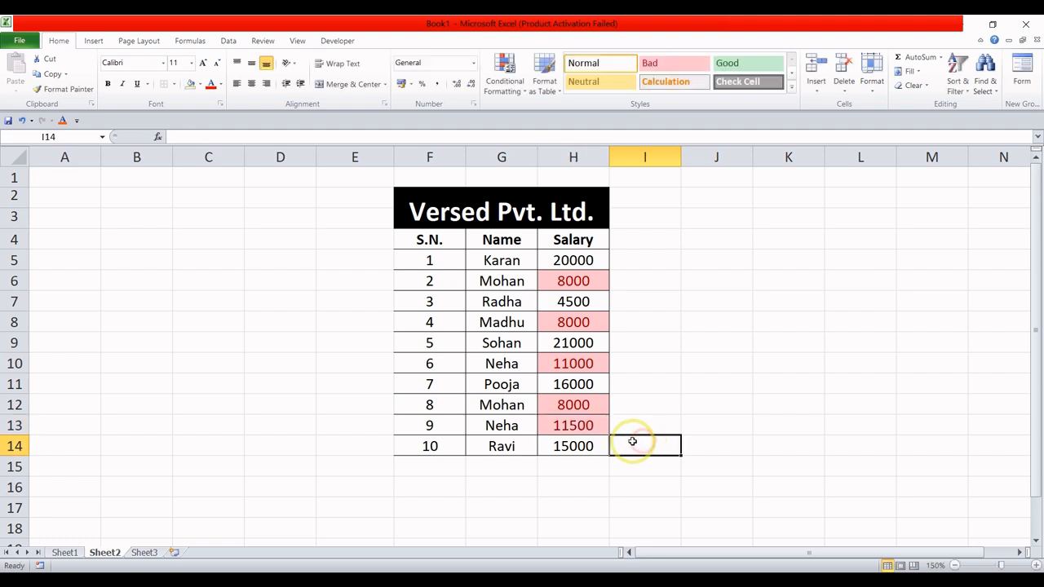
{"action": "left_click", "coordinate": [669, 274]}
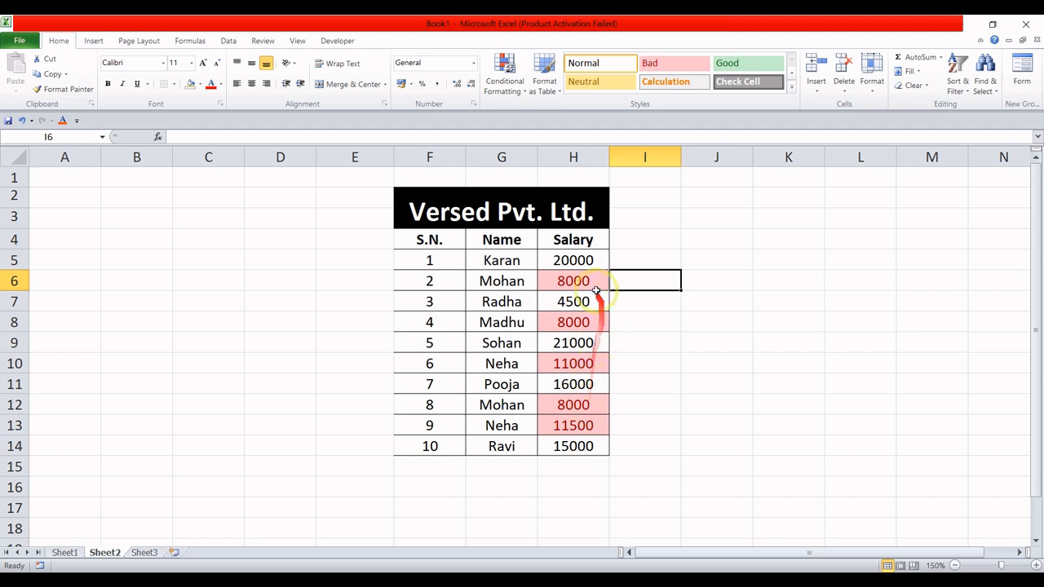
Clear the Between conditional formatting from the salaries by removing the rules from the entire sheet
{"action": "left_click_drag", "start_coordinate": [587, 259], "coordinate": [589, 443]}
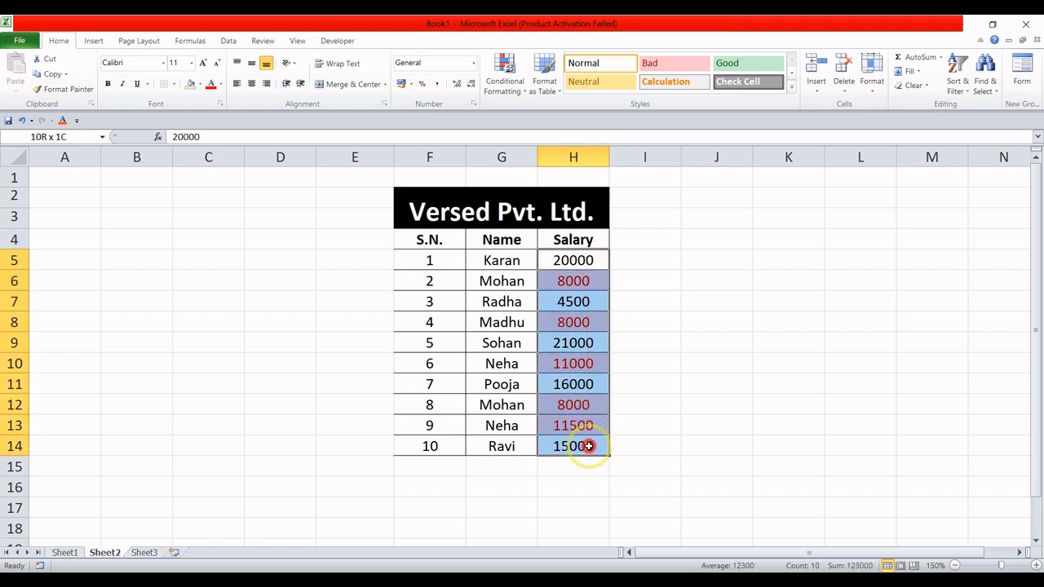
{"action": "left_click", "coordinate": [510, 85]}
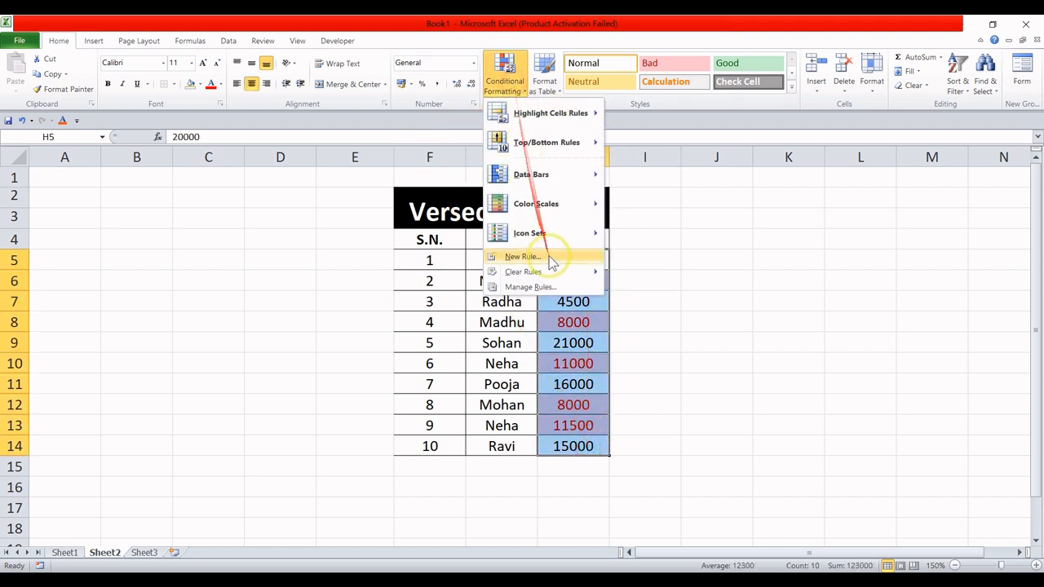
{"action": "mouse_move", "coordinate": [562, 271]}
{"action": "left_click", "coordinate": [655, 287]}
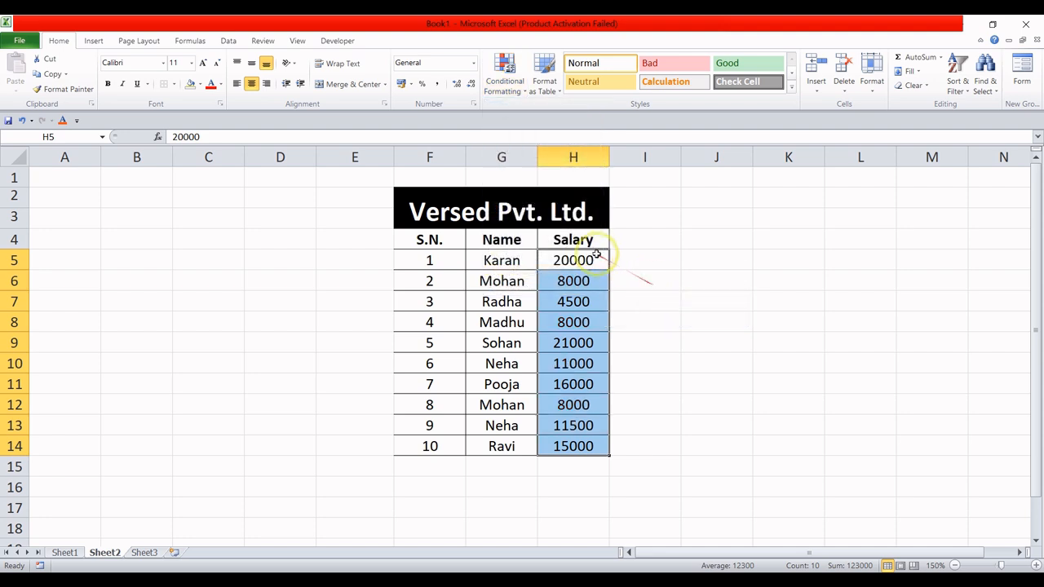
Apply an Equal To highlight rule for 6000 with Light Red Fill with Dark Red Text to the salaries in H5:H14
{"action": "left_click", "coordinate": [507, 79]}
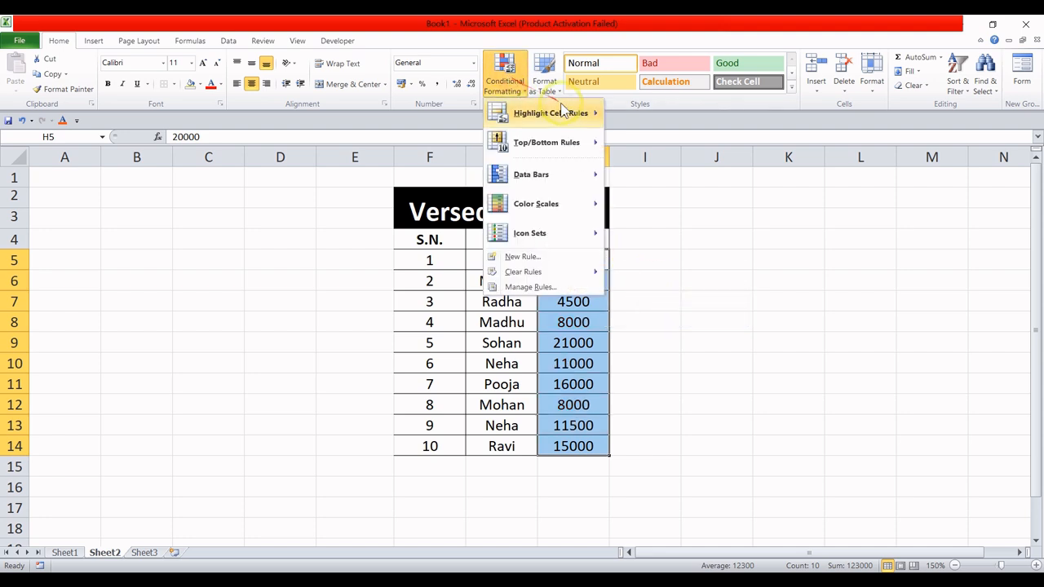
{"action": "mouse_move", "coordinate": [571, 112]}
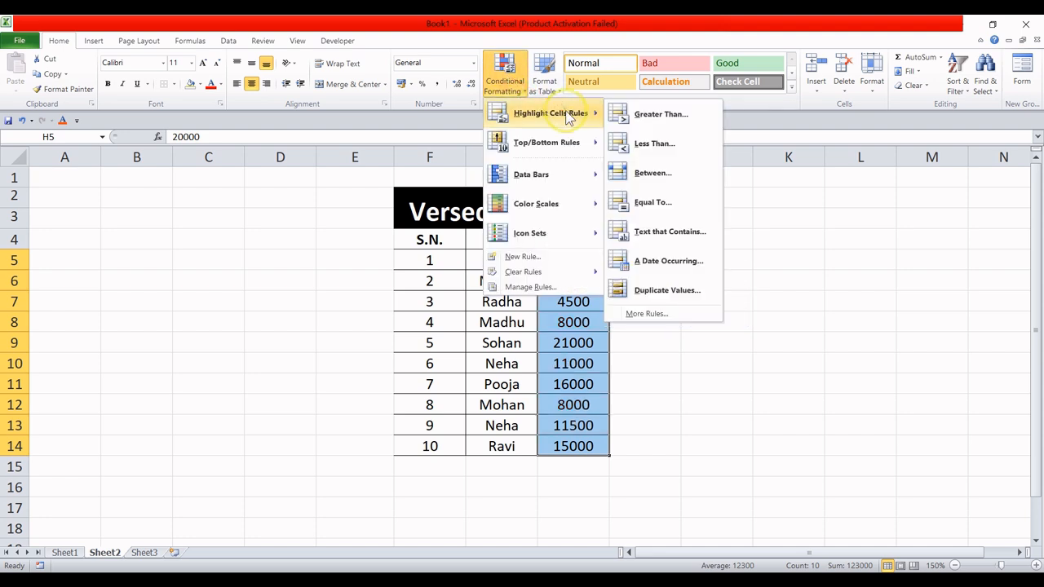
{"action": "left_click", "coordinate": [674, 204]}
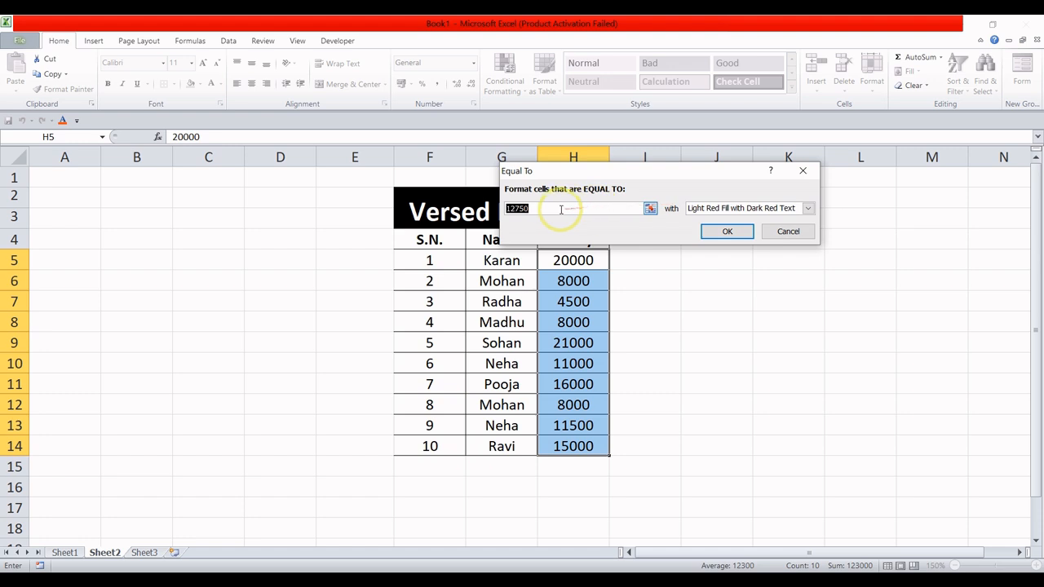
{"action": "key", "text": "BackSpace"}
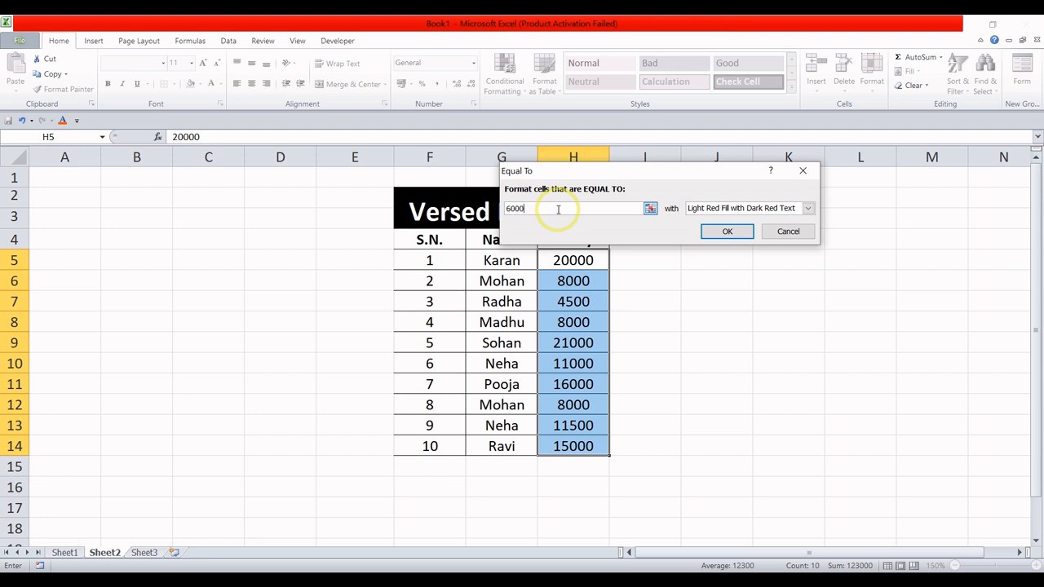
{"action": "left_click", "coordinate": [728, 232]}
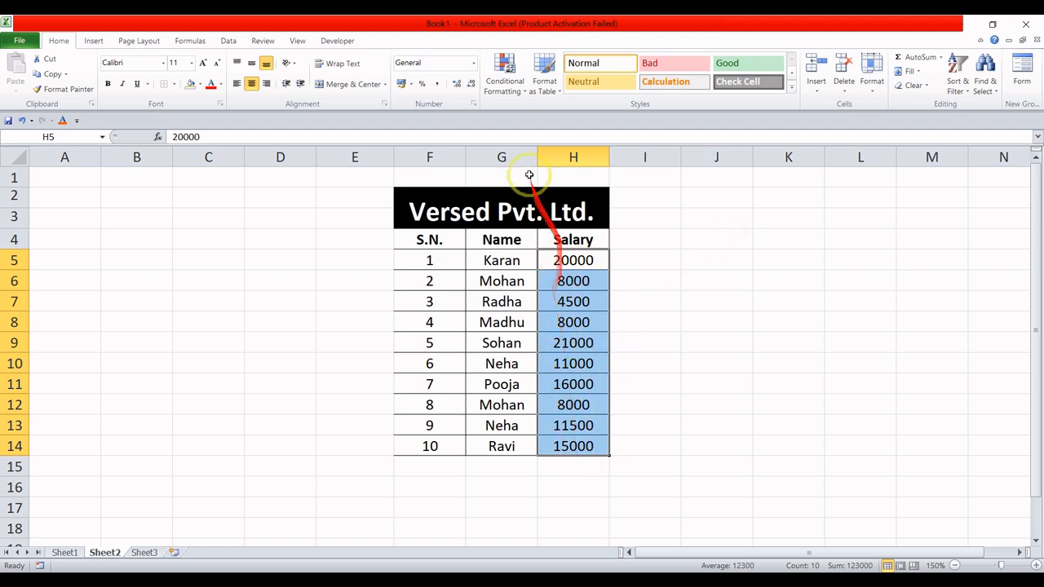
Apply an Equal To highlight rule for 8000 with Yellow Fill with Dark Yellow Text to the salaries in H5:H14
{"action": "left_click", "coordinate": [512, 86]}
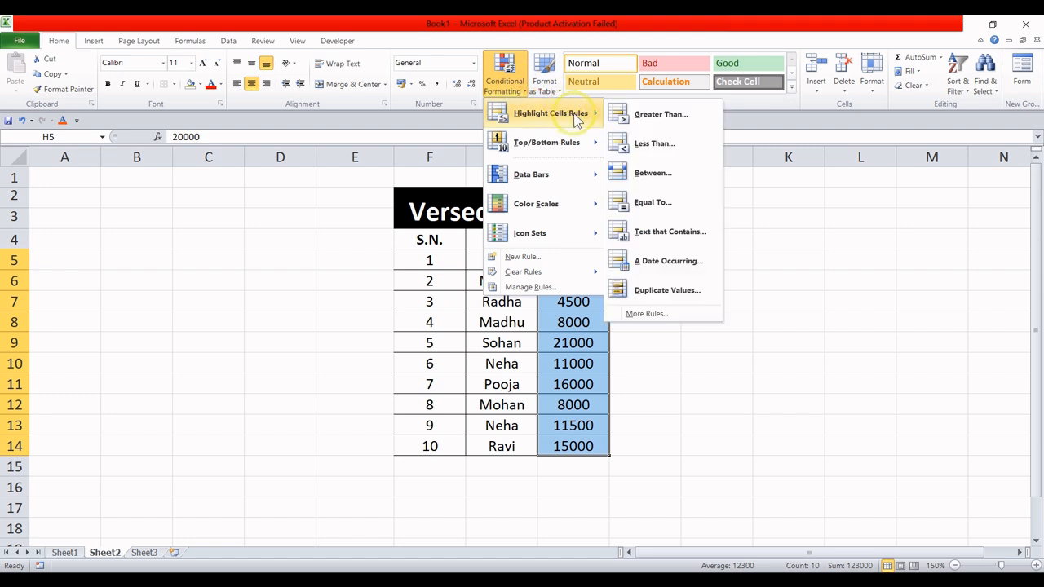
{"action": "left_click", "coordinate": [658, 201]}
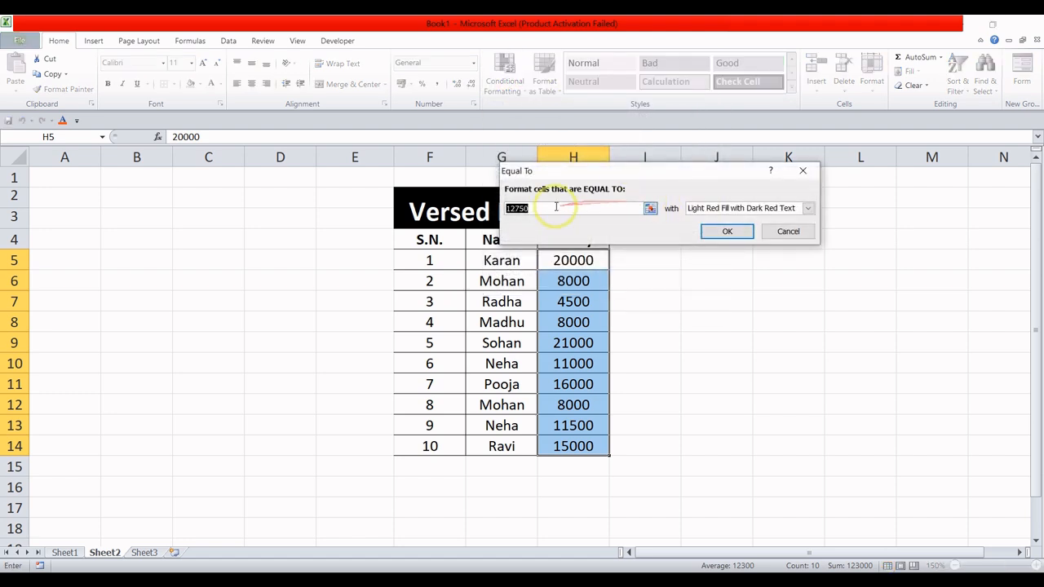
{"action": "key", "text": "BackSpace"}
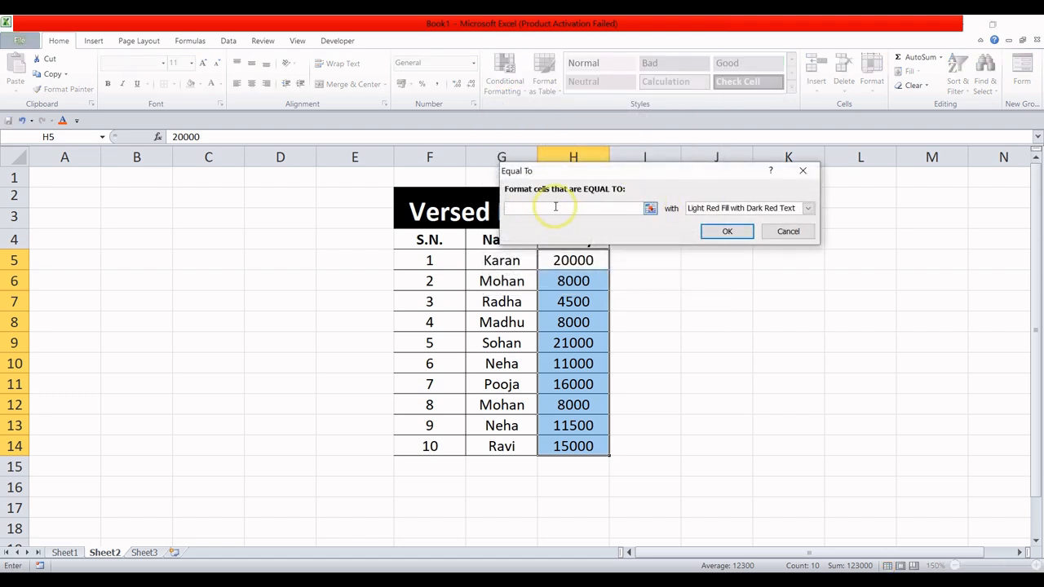
{"action": "type", "text": "8000"}
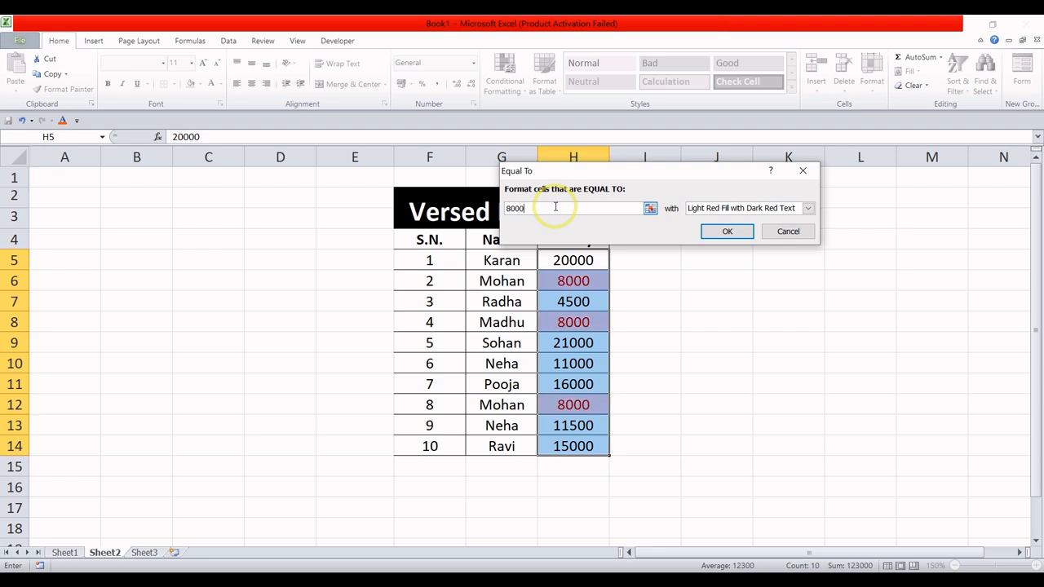
{"action": "left_click", "coordinate": [808, 209]}
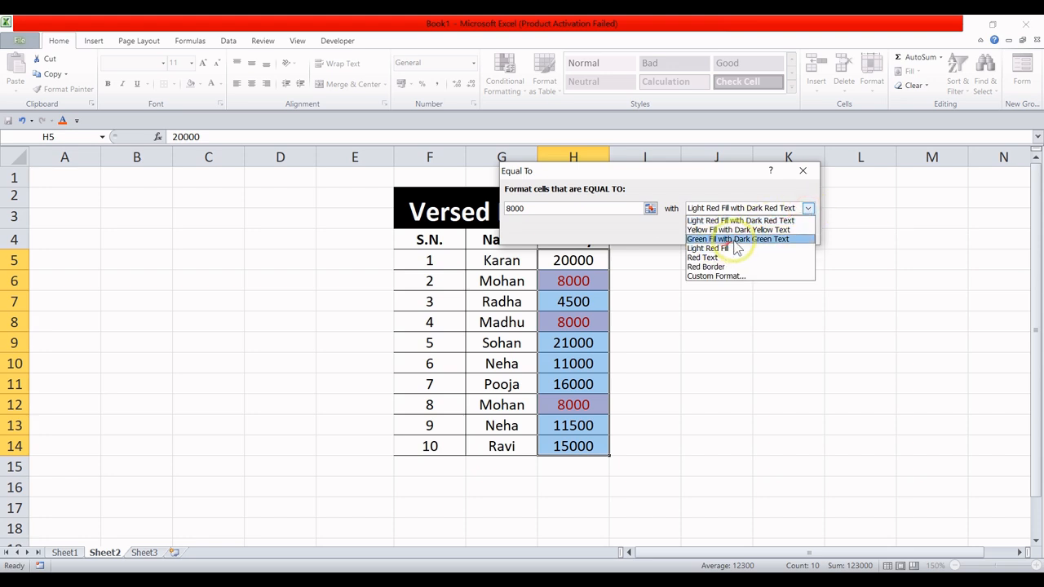
{"action": "left_click", "coordinate": [775, 230]}
{"action": "left_click", "coordinate": [725, 232]}
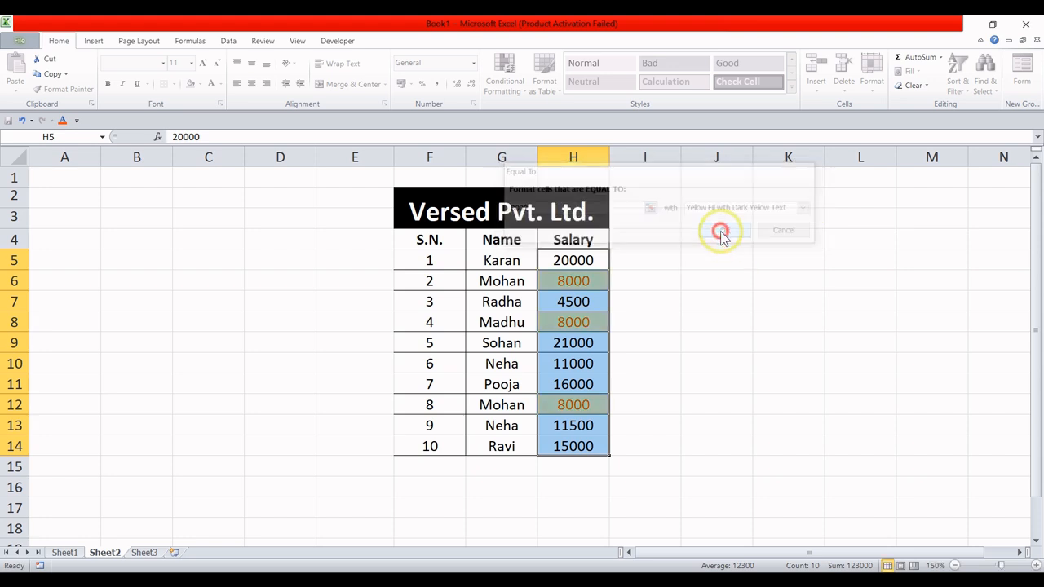
Examine the salary cells H6, H8 and H12 to check the formatting of the Equal To rule
{"action": "left_click", "coordinate": [638, 301]}
{"action": "left_click", "coordinate": [600, 281]}
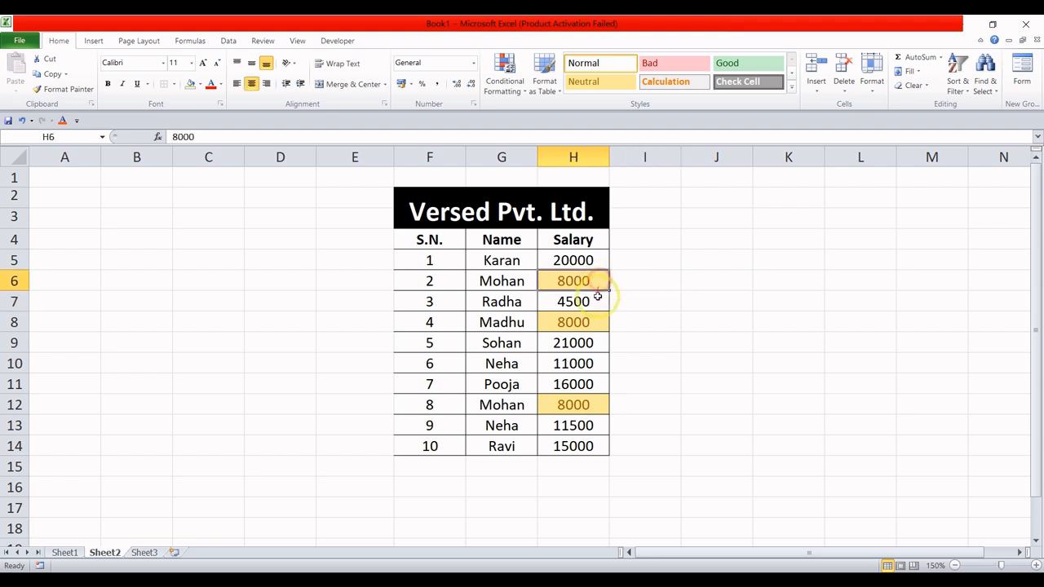
{"action": "left_click", "coordinate": [596, 323]}
{"action": "left_click", "coordinate": [584, 404]}
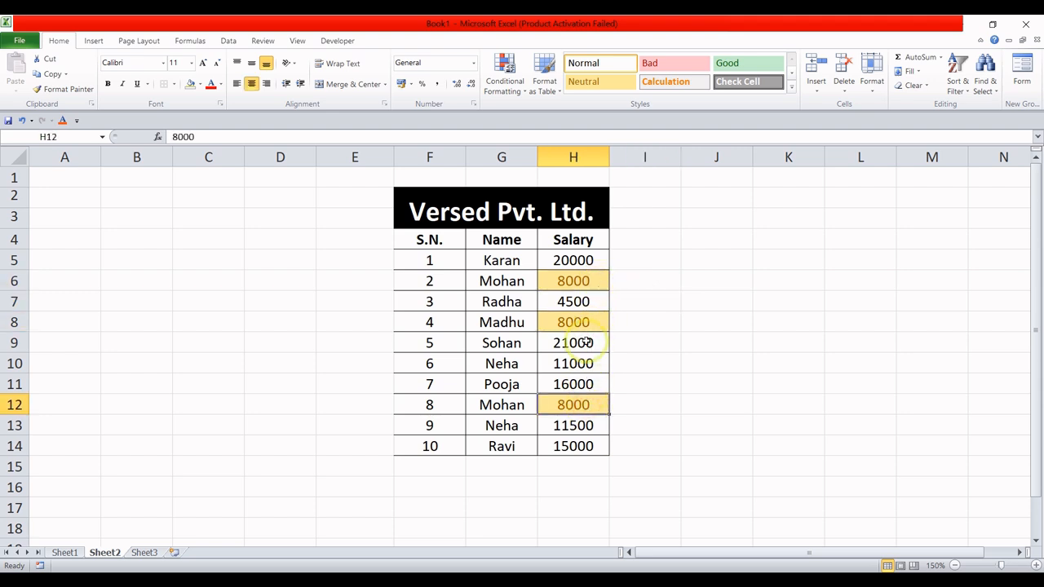
{"action": "left_click", "coordinate": [590, 323]}
{"action": "left_click", "coordinate": [594, 283]}
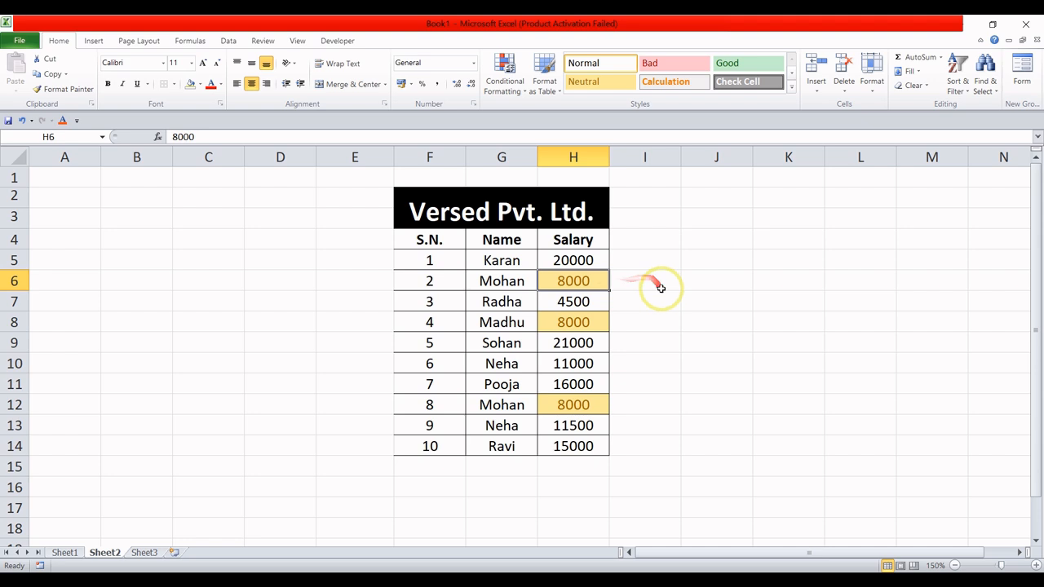
{"action": "left_click", "coordinate": [662, 284]}
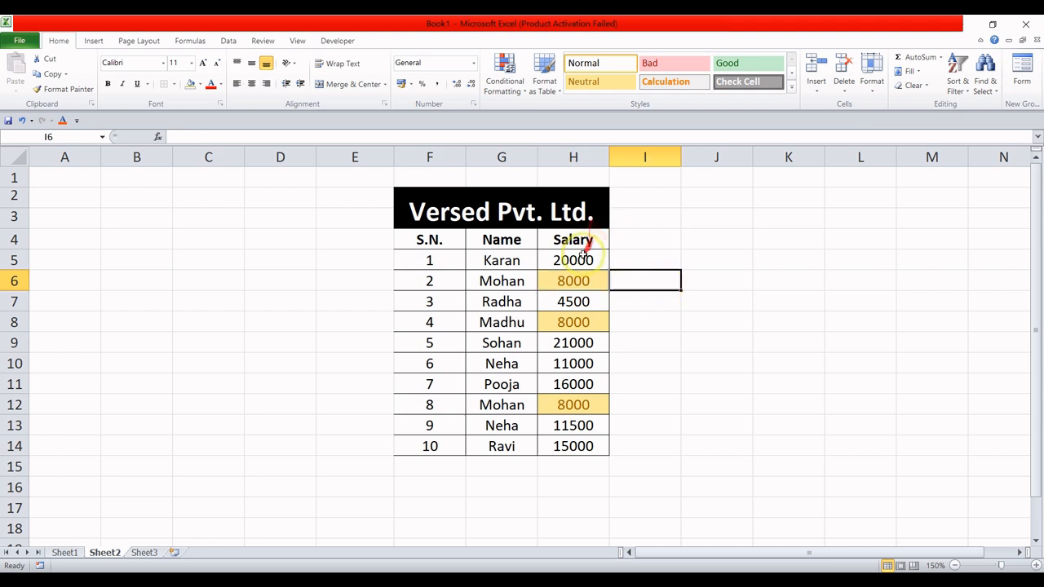
{"action": "left_click", "coordinate": [514, 78]}
{"action": "mouse_move", "coordinate": [587, 112]}
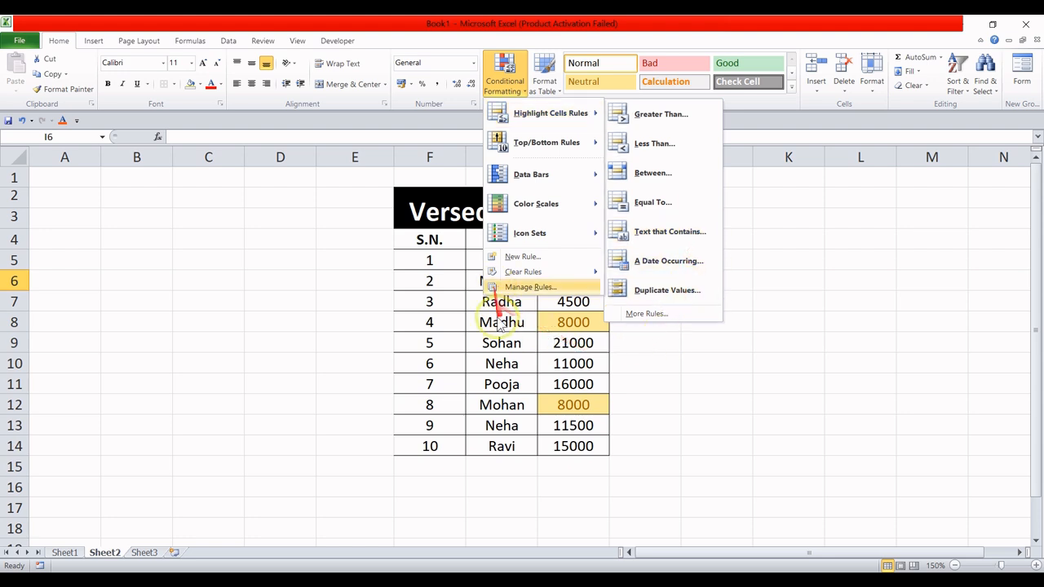
{"action": "left_click", "coordinate": [642, 330]}
Clear the Equal To conditional formatting from the salaries by removing the rules from the entire sheet
{"action": "left_click_drag", "start_coordinate": [585, 258], "coordinate": [588, 445]}
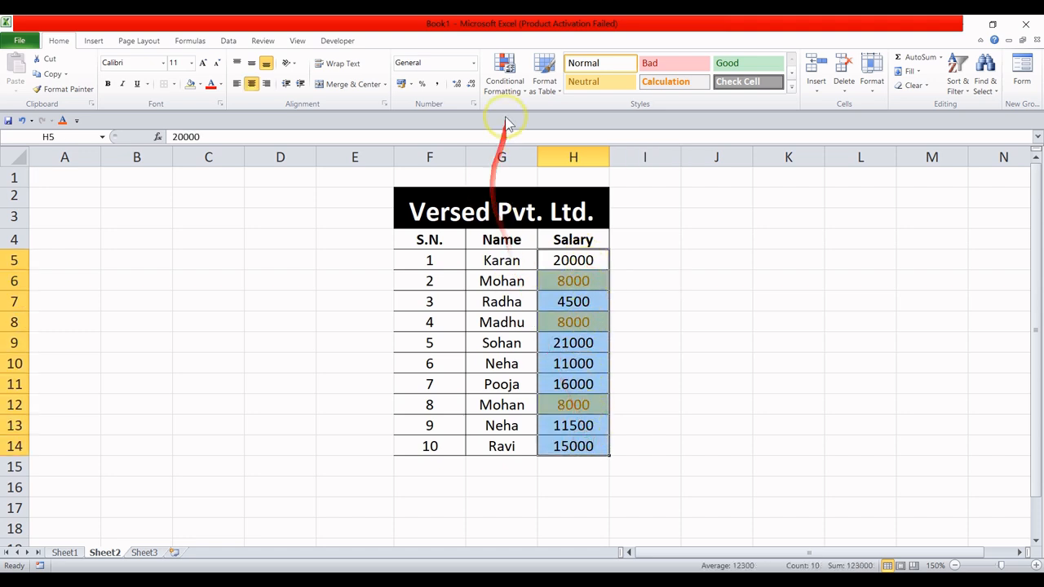
{"action": "left_click", "coordinate": [505, 86]}
{"action": "mouse_move", "coordinate": [591, 272]}
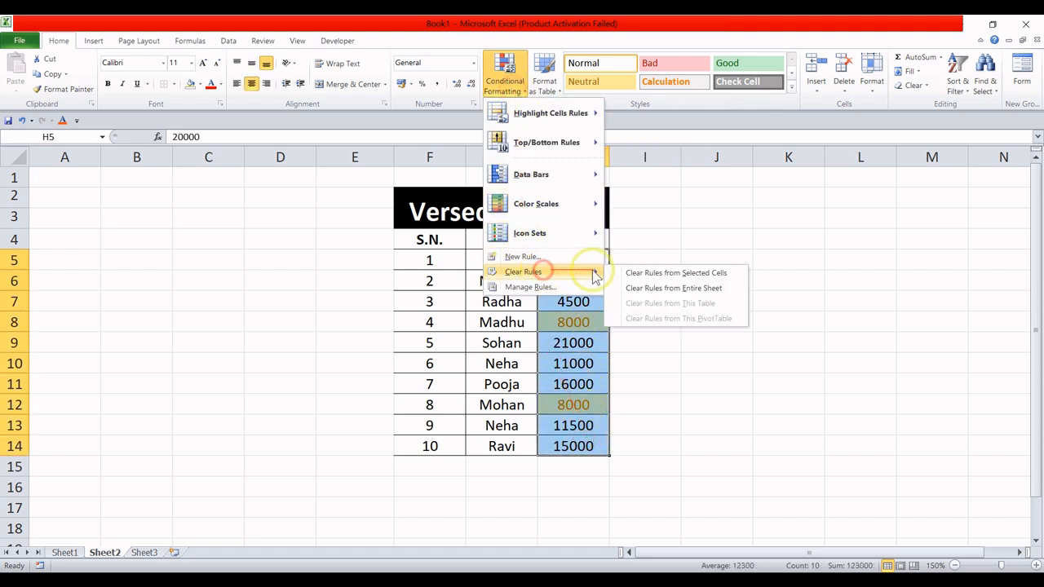
{"action": "left_click", "coordinate": [652, 285]}
{"action": "left_click", "coordinate": [656, 336]}
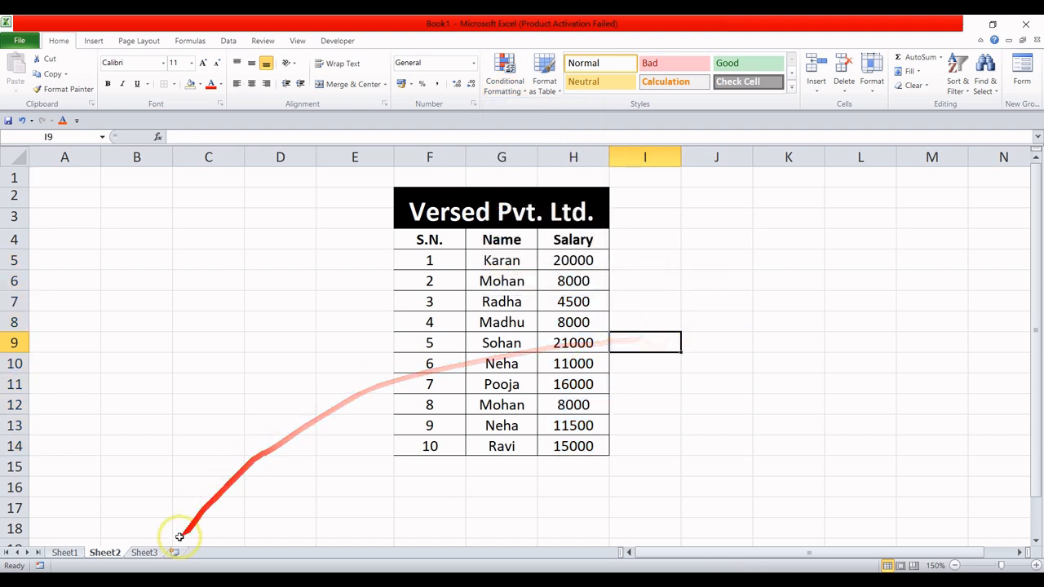
On Sheet1, highlight C5:C14 with a Text That Contains rule matching the name in C10, using Yellow Fill with Dark Yellow Text
{"action": "left_click", "coordinate": [65, 552]}
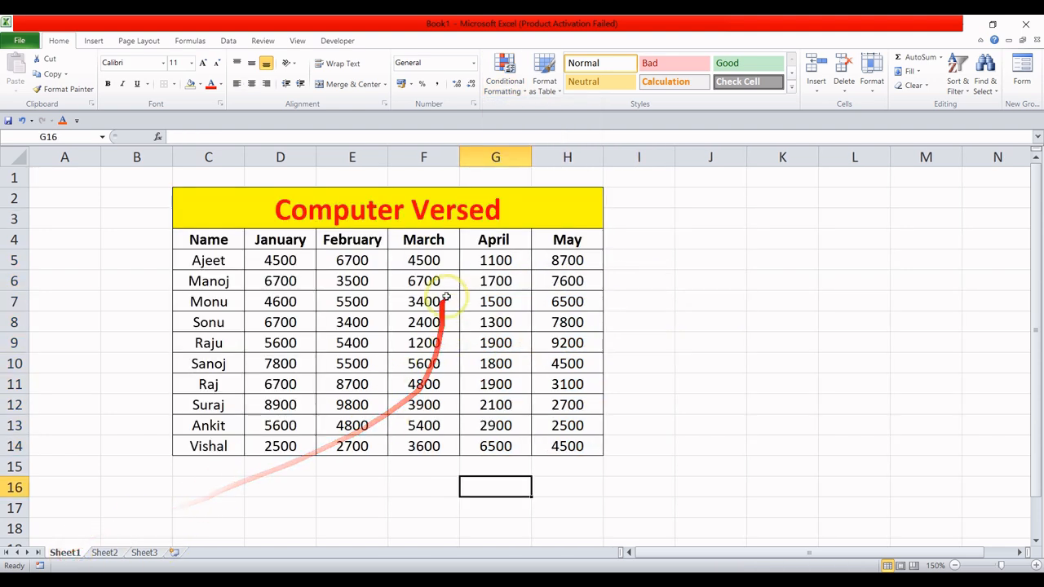
{"action": "left_click_drag", "start_coordinate": [213, 258], "coordinate": [206, 445]}
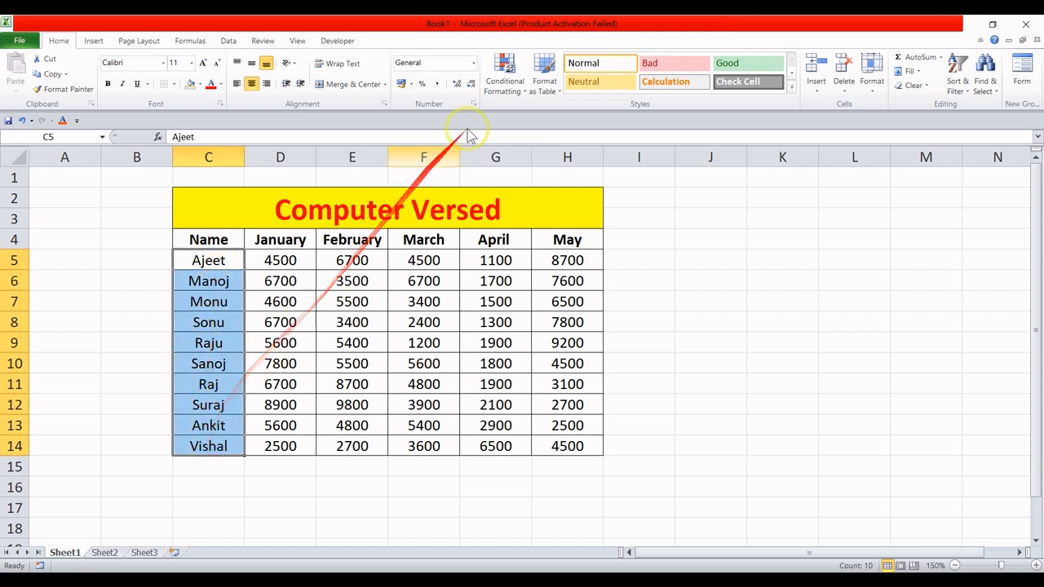
{"action": "left_click", "coordinate": [503, 75]}
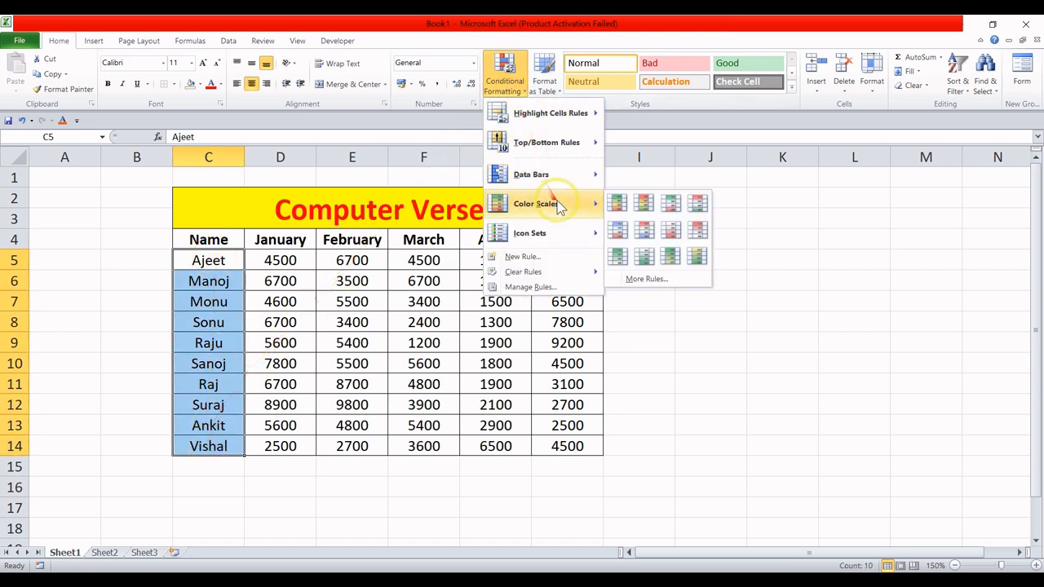
{"action": "mouse_move", "coordinate": [575, 114]}
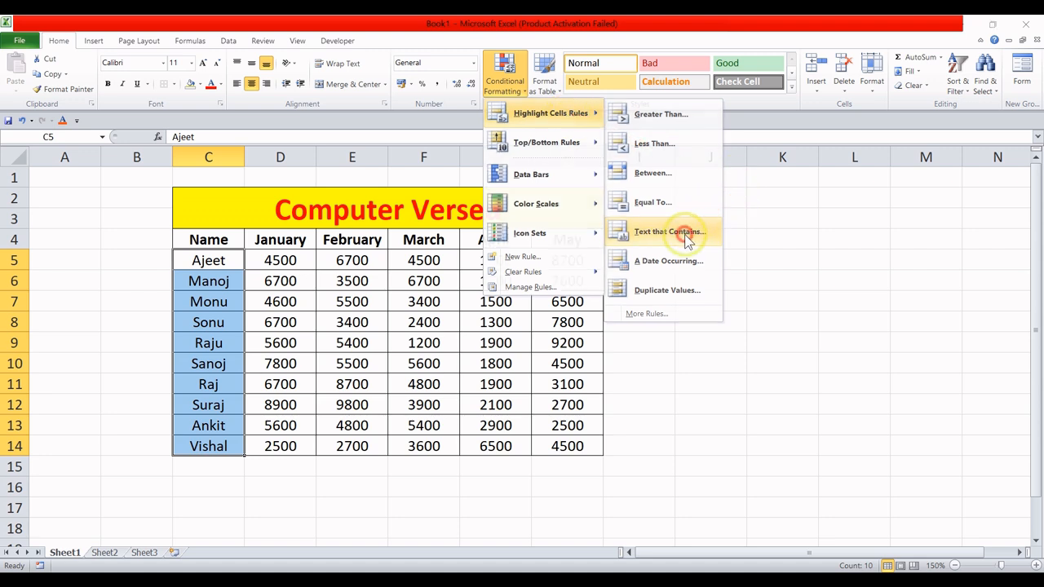
{"action": "left_click", "coordinate": [685, 235]}
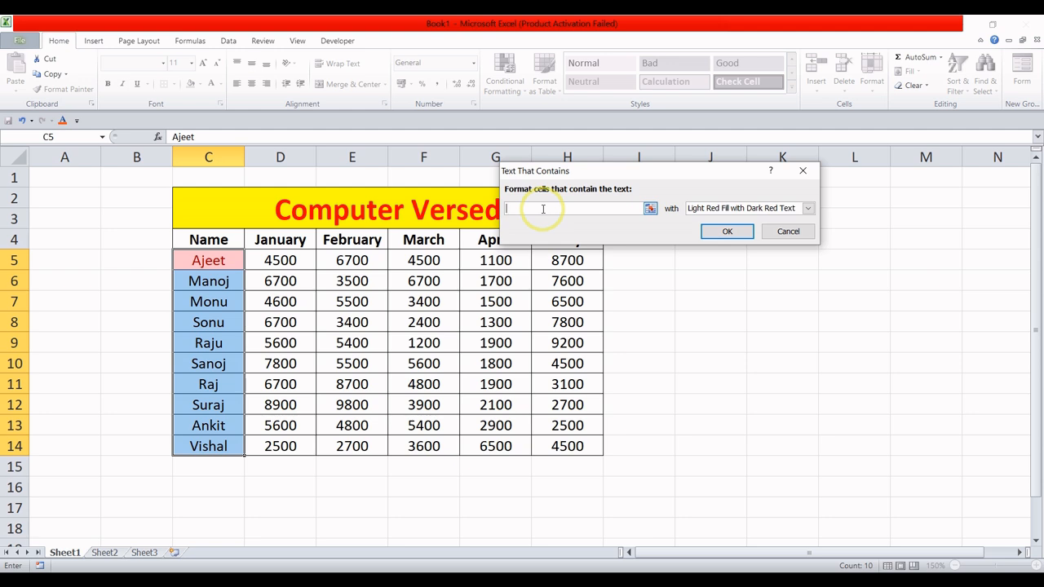
{"action": "type", "text": "San"}
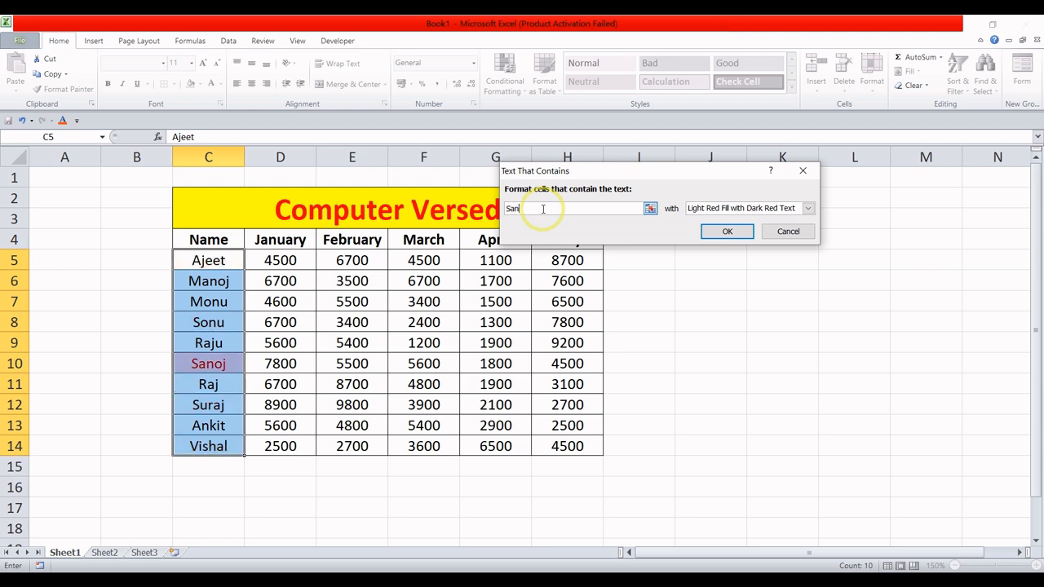
{"action": "type", "text": "oj"}
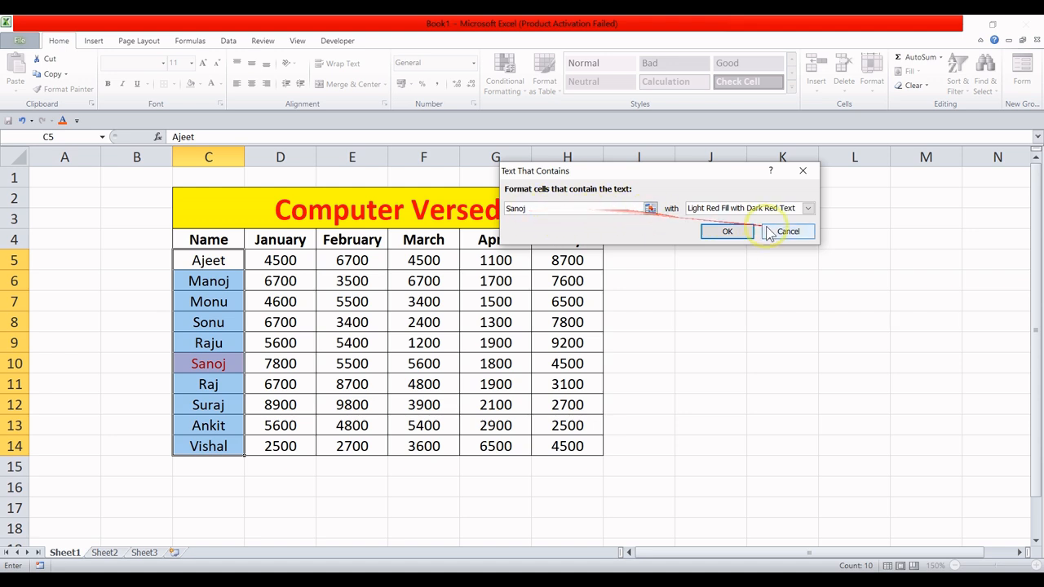
{"action": "left_click", "coordinate": [808, 209]}
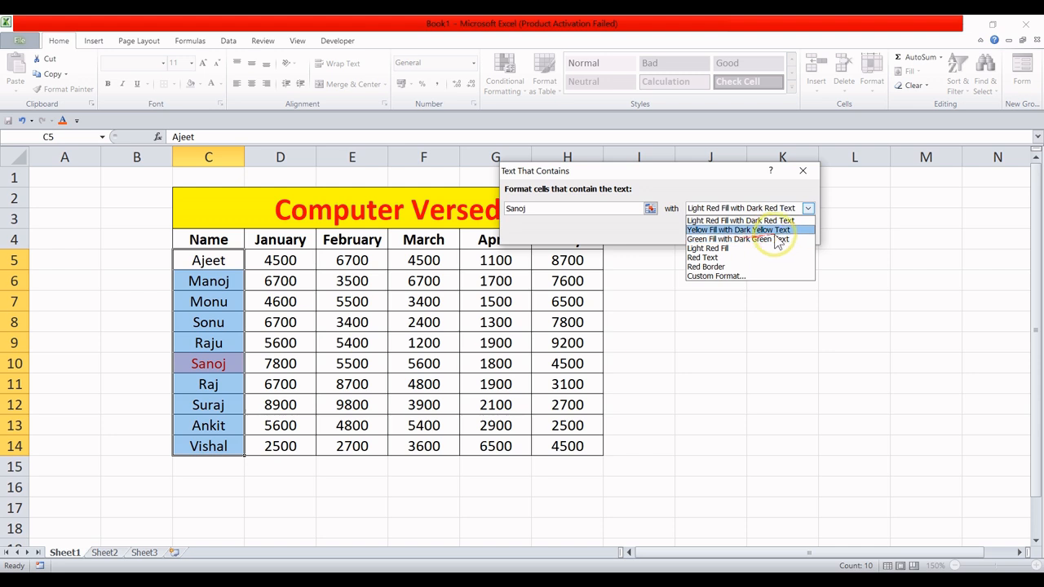
{"action": "left_click", "coordinate": [781, 230]}
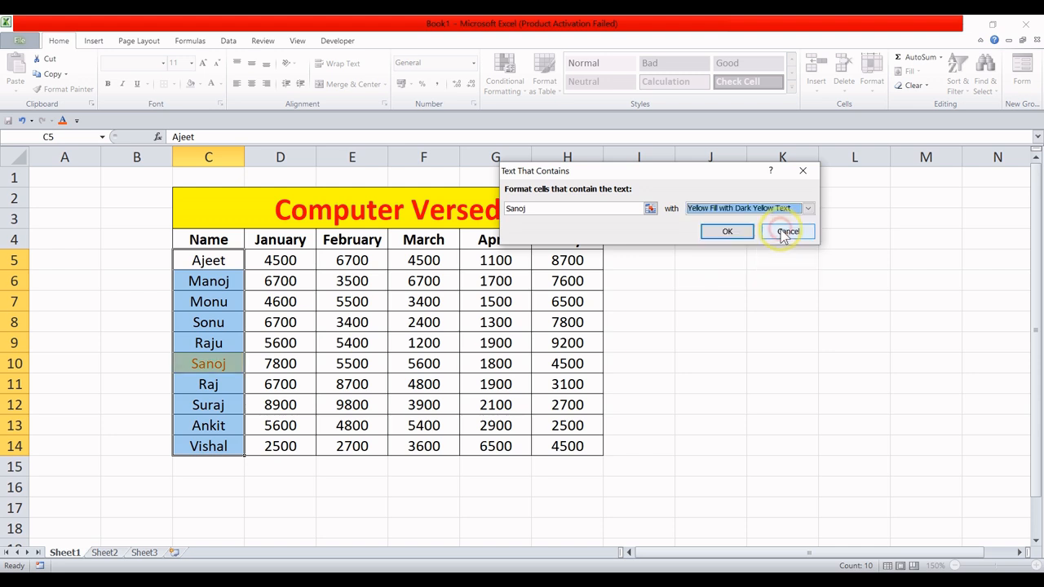
{"action": "left_click", "coordinate": [727, 233]}
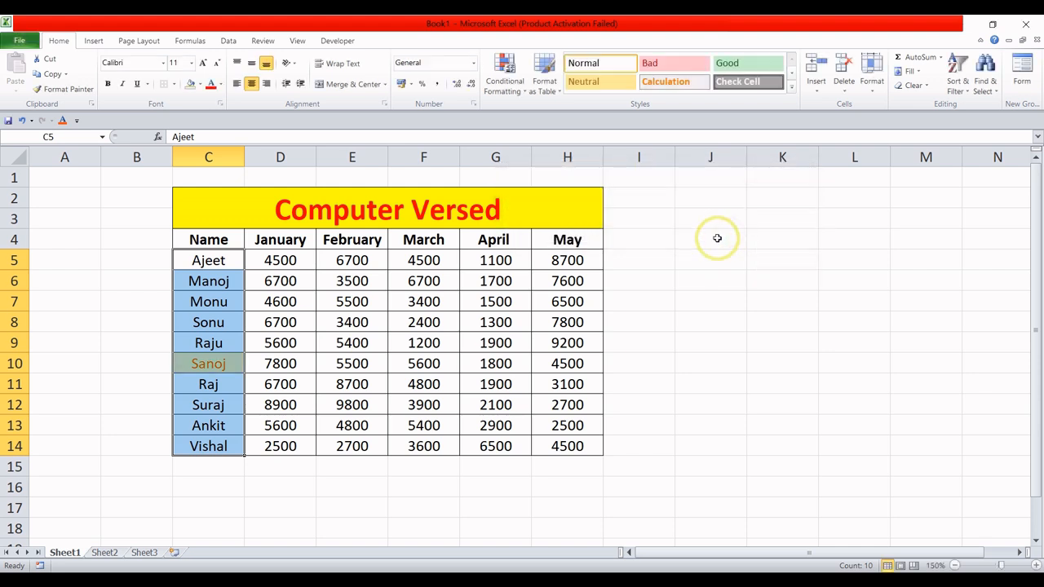
{"action": "left_click", "coordinate": [351, 364]}
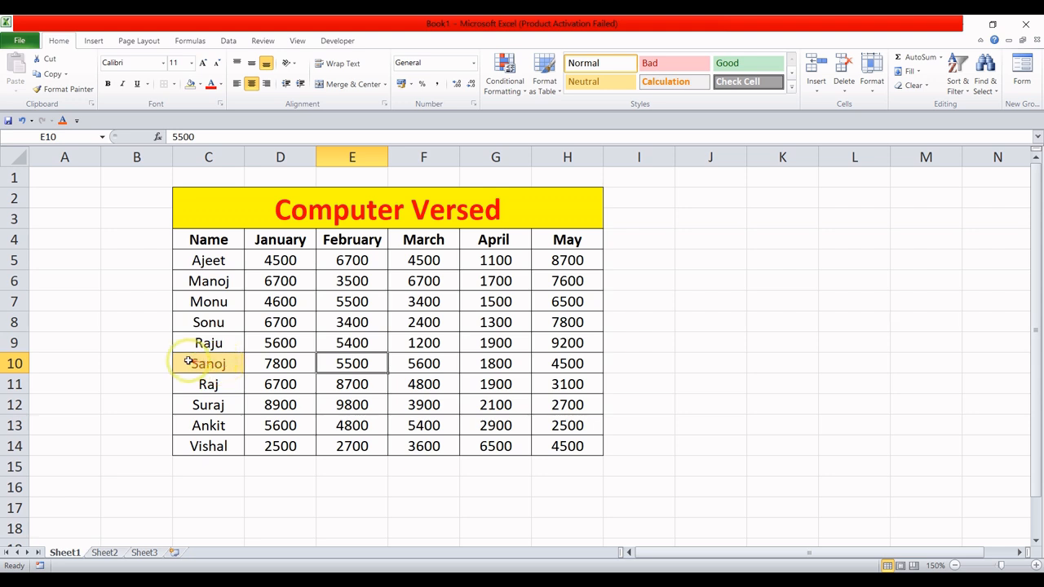
{"action": "left_click", "coordinate": [224, 362]}
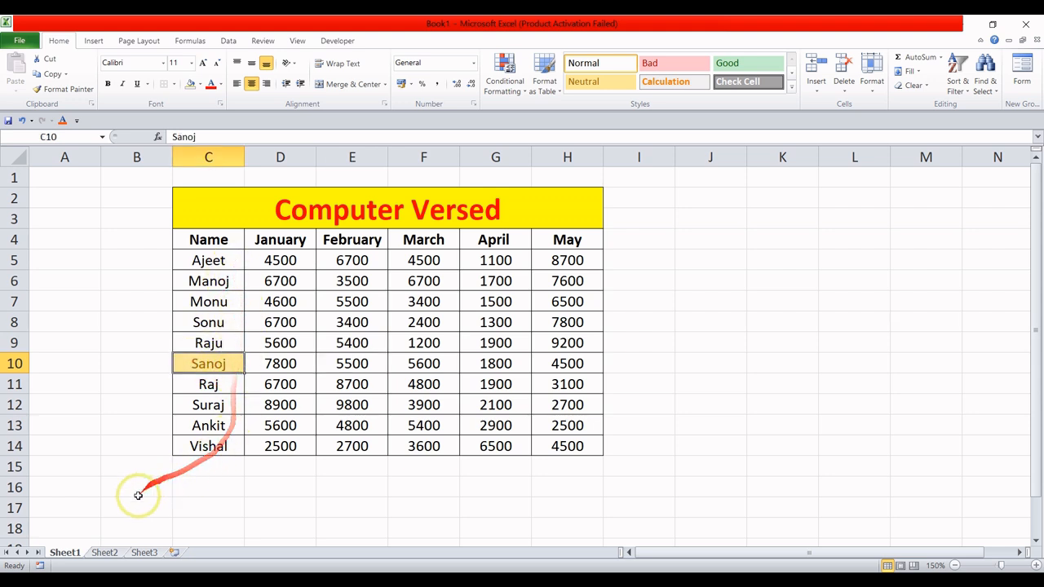
On Sheet2, examine the names in G5:G14 for repeated entries, checking G6 against G12 and G10 against G13
{"action": "left_click", "coordinate": [106, 554]}
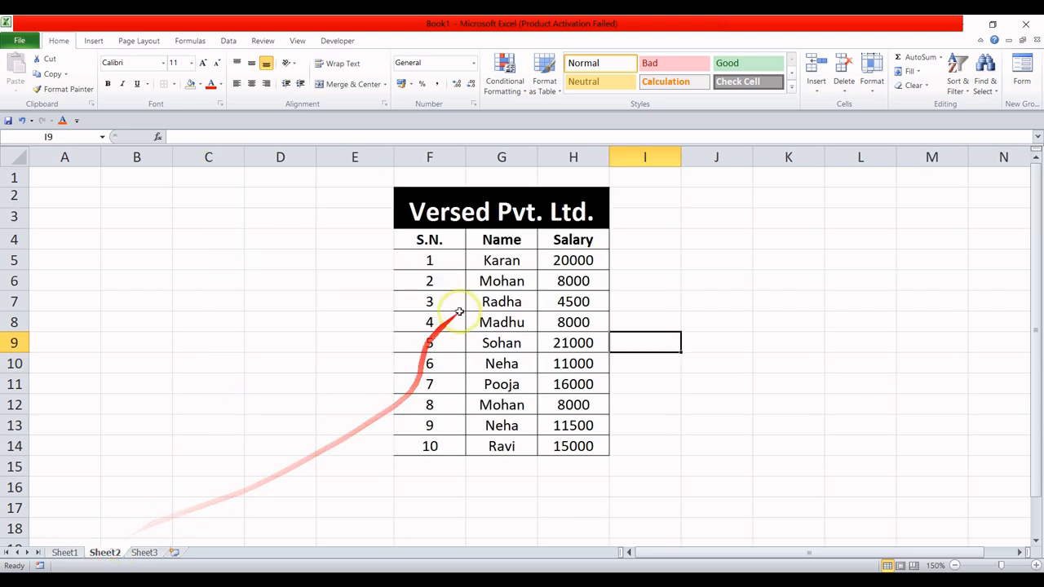
{"action": "left_click", "coordinate": [505, 260]}
{"action": "left_click_drag", "start_coordinate": [506, 260], "coordinate": [507, 447]}
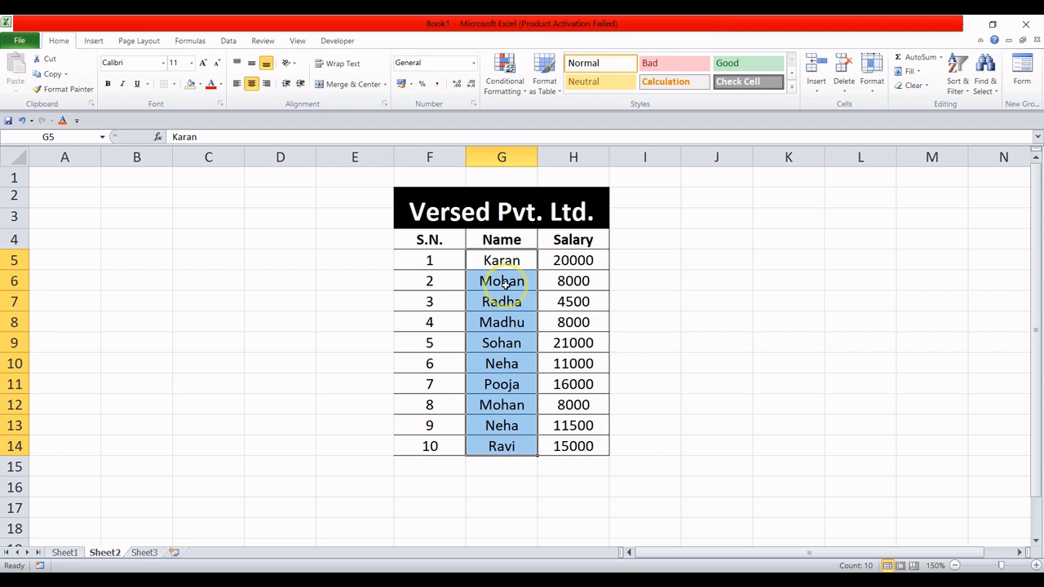
{"action": "left_click", "coordinate": [683, 341]}
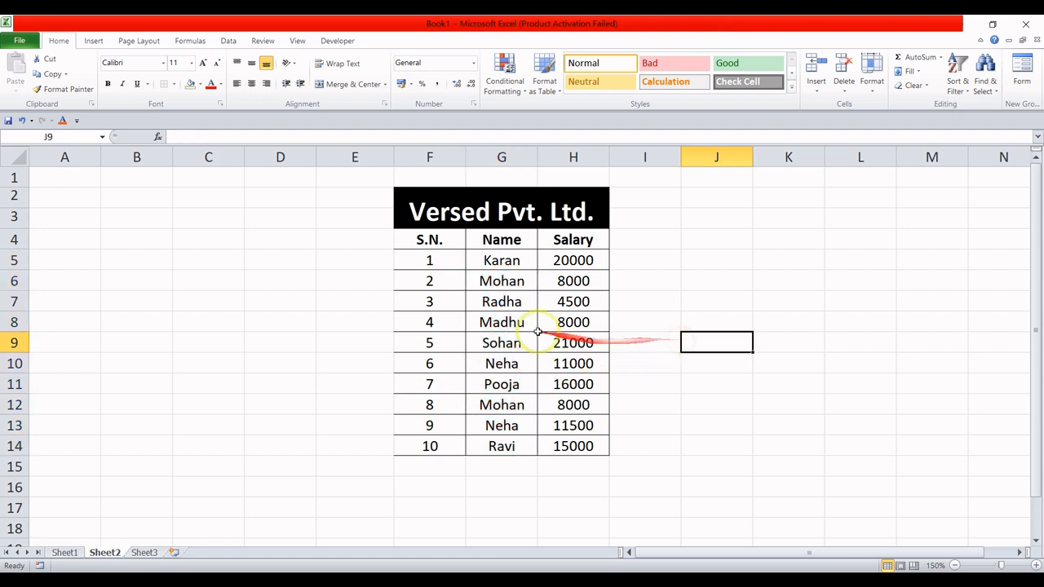
{"action": "left_click", "coordinate": [517, 281]}
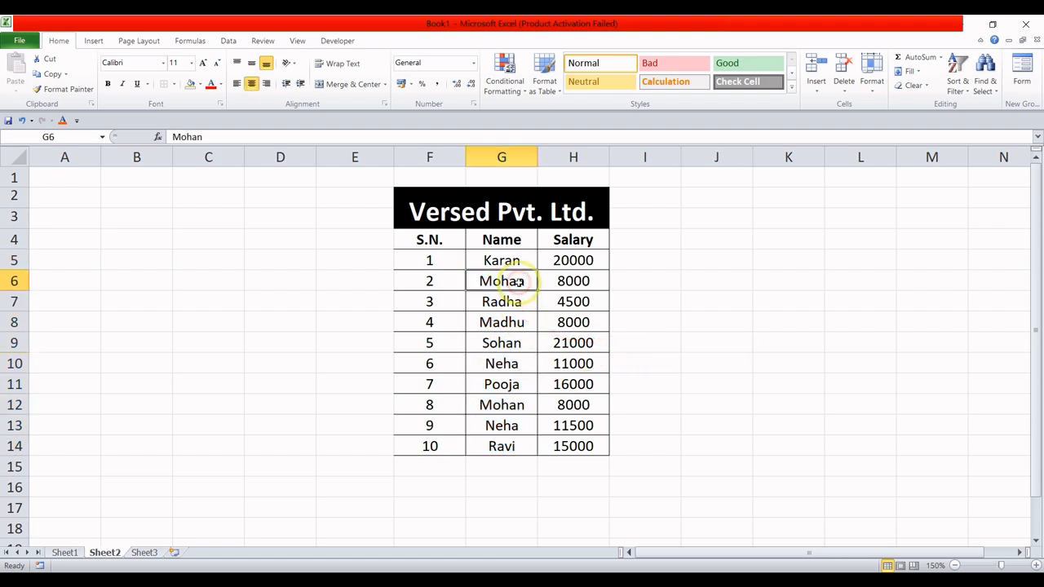
{"action": "left_click", "coordinate": [510, 405]}
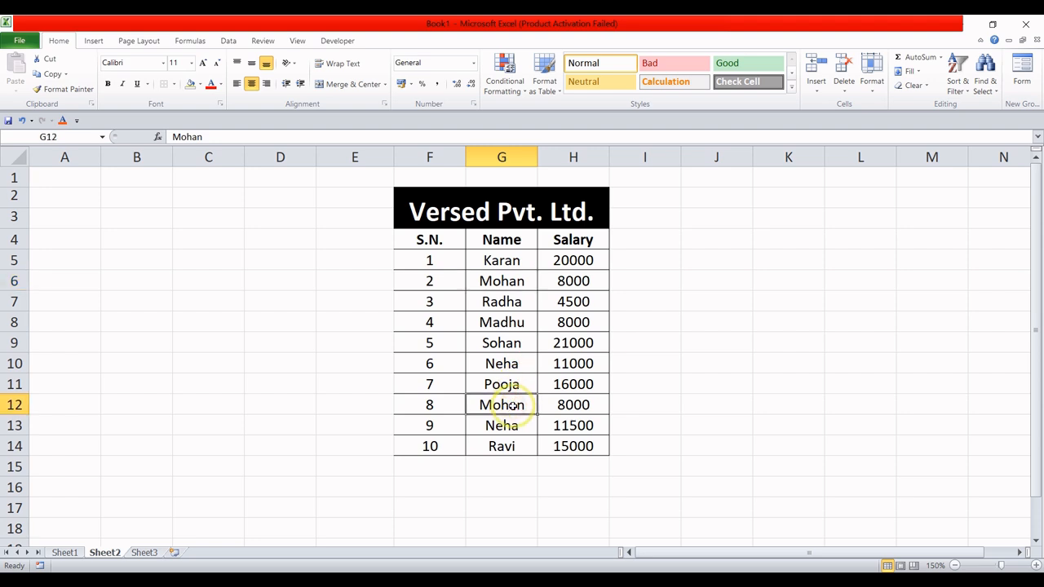
{"action": "left_click", "coordinate": [511, 368]}
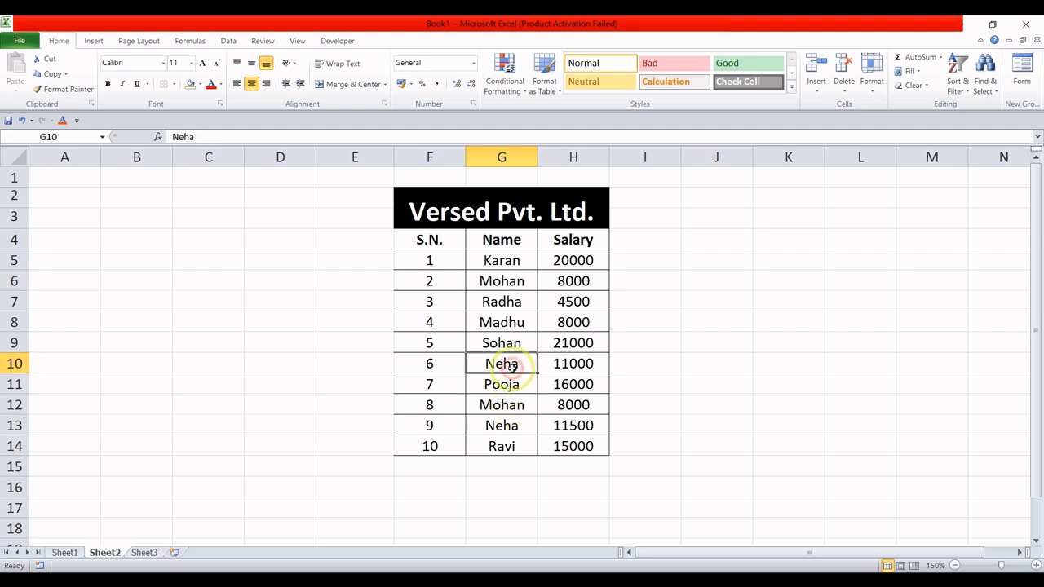
{"action": "left_click", "coordinate": [508, 426]}
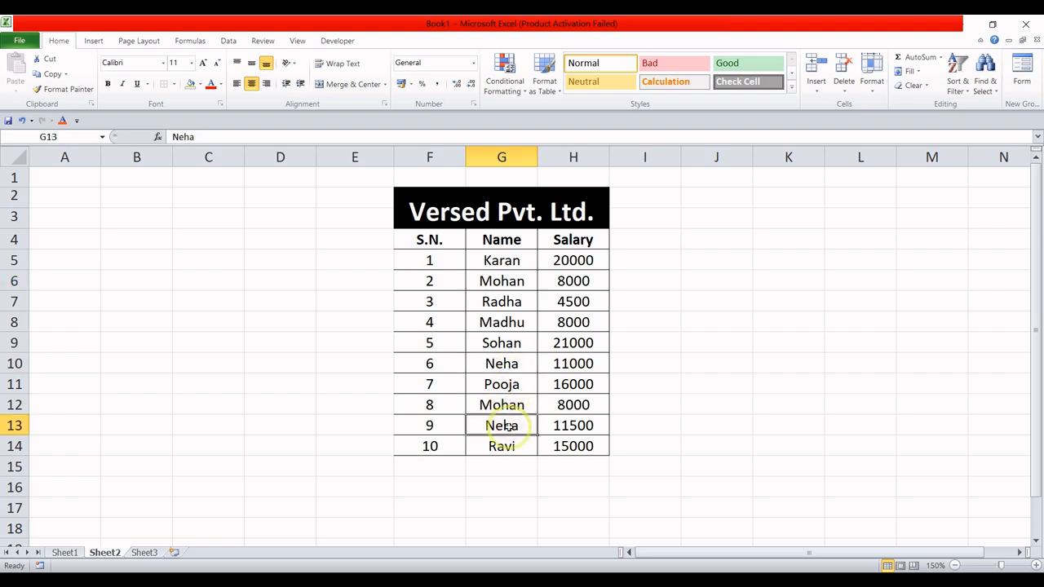
{"action": "left_click", "coordinate": [521, 383]}
Highlight G5:G14 with a Text That Contains rule matching the name in G10, using Light Red Fill with Dark Red Text, and check G10 and G13
{"action": "left_click_drag", "start_coordinate": [504, 260], "coordinate": [505, 436]}
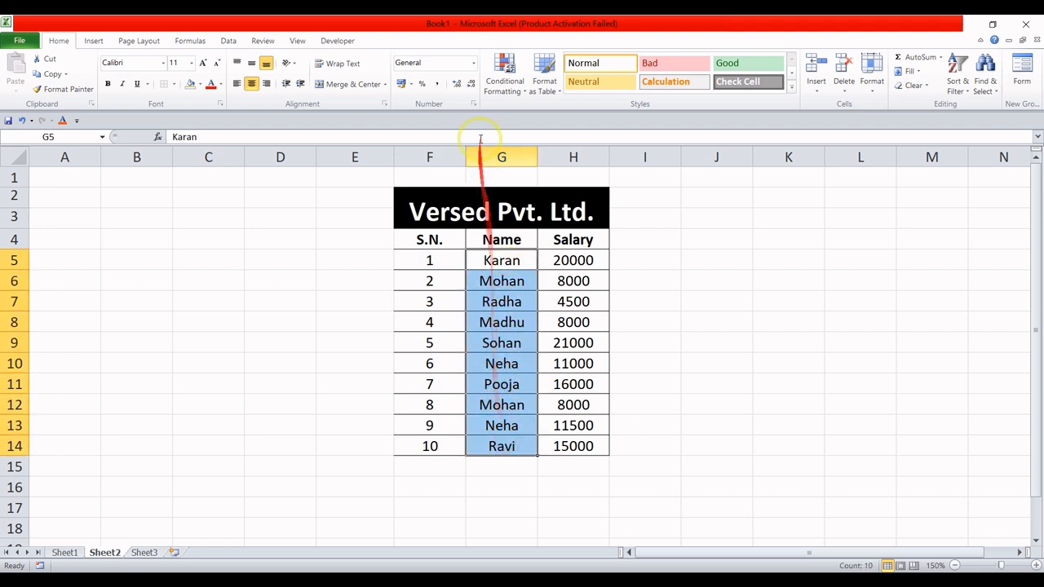
{"action": "left_click", "coordinate": [505, 82]}
{"action": "mouse_move", "coordinate": [570, 116]}
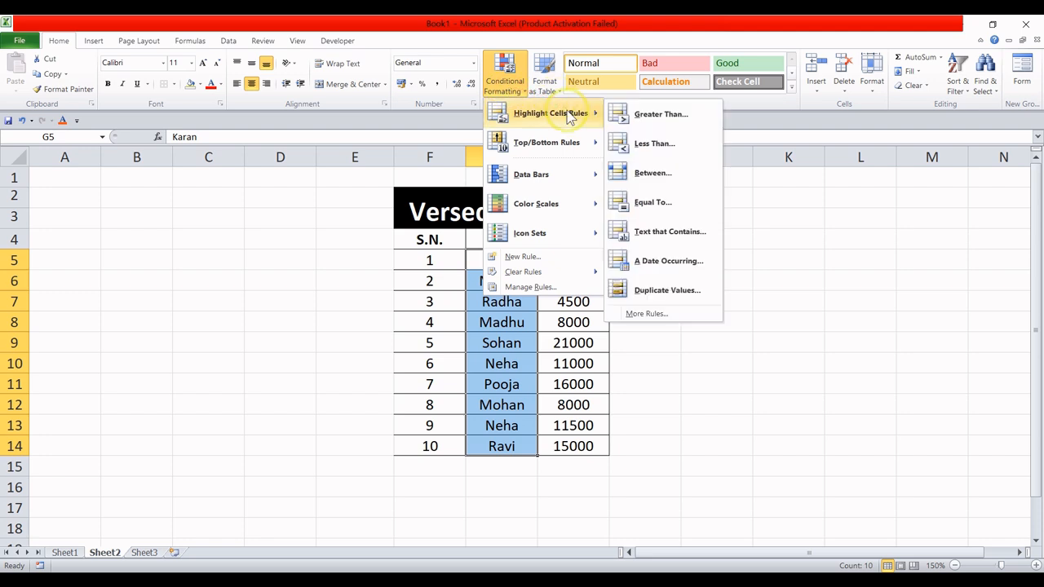
{"action": "left_click", "coordinate": [671, 233]}
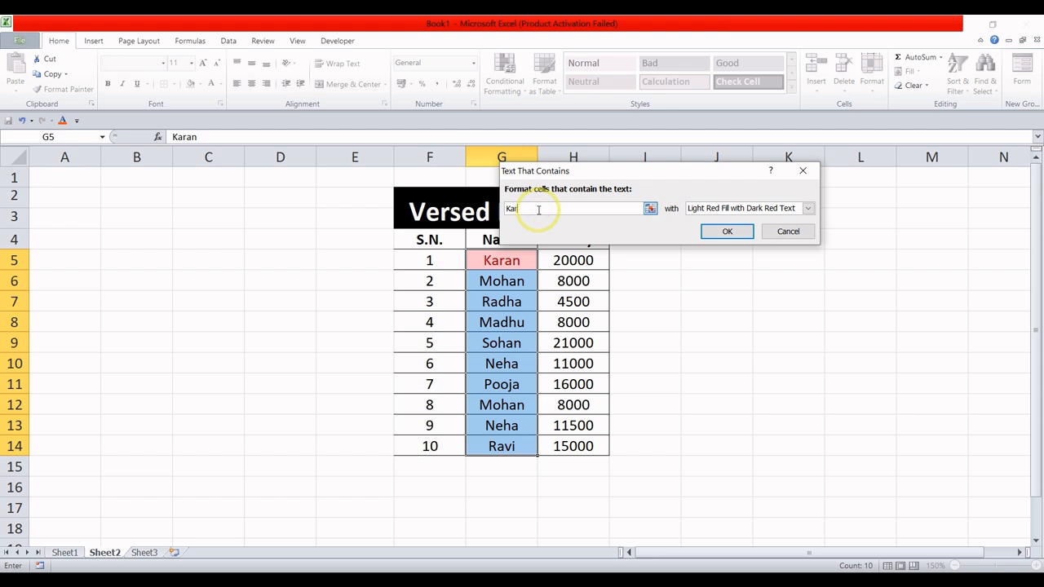
{"action": "type", "text": "neha"}
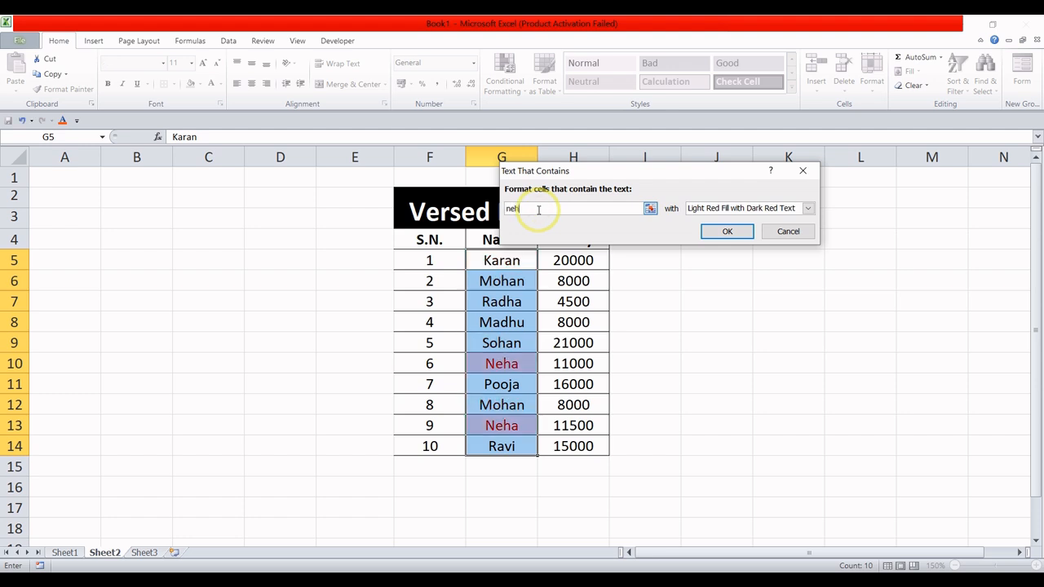
{"action": "left_click", "coordinate": [727, 232]}
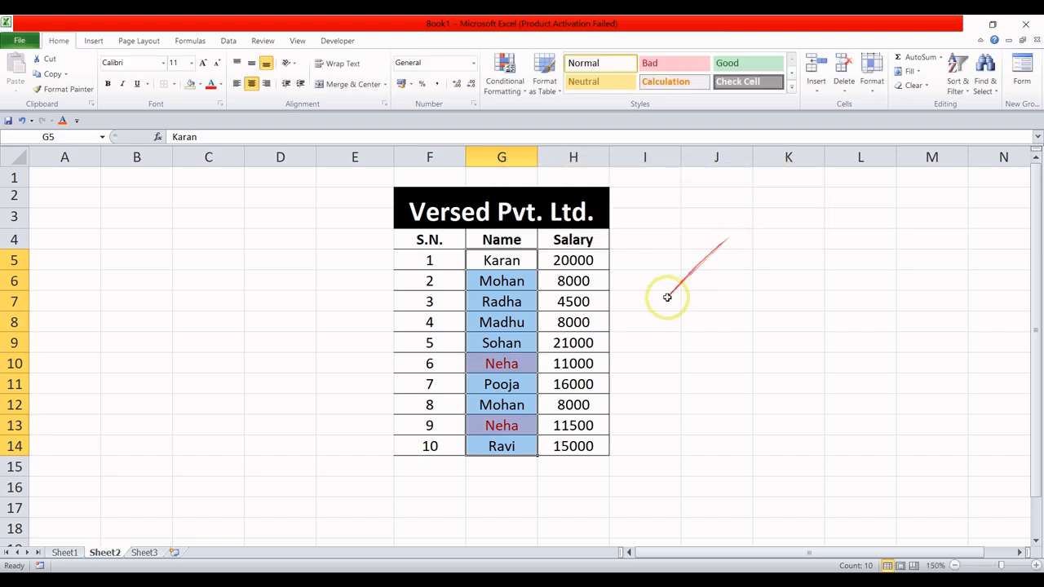
{"action": "left_click", "coordinate": [643, 324]}
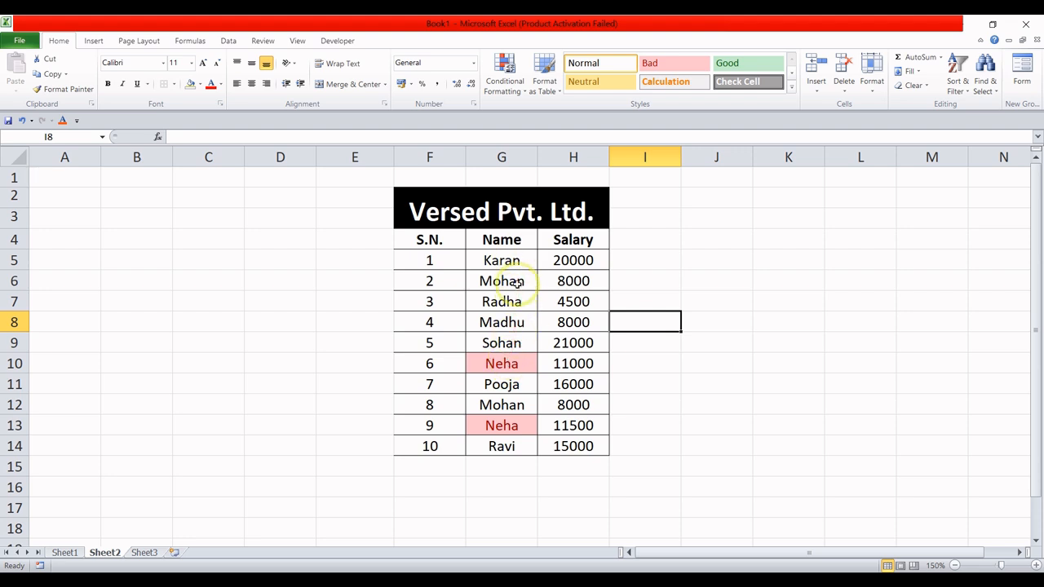
{"action": "left_click", "coordinate": [516, 368]}
{"action": "left_click", "coordinate": [517, 425]}
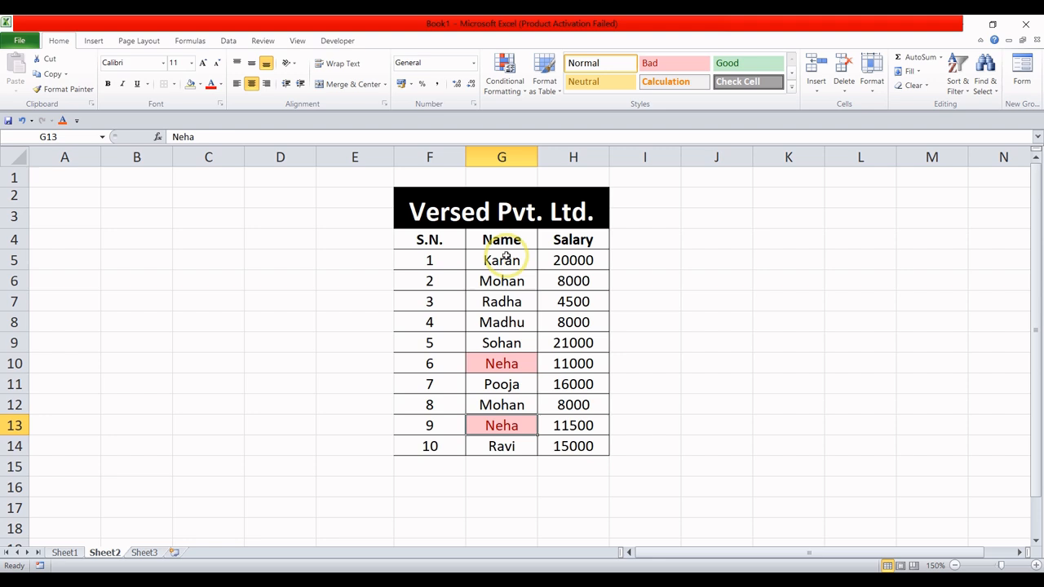
Add a Text That Contains rule to G5:G14 matching the name in G6, using Yellow Fill with Dark Yellow Text, and check G12 and G6
{"action": "left_click_drag", "start_coordinate": [503, 258], "coordinate": [507, 444]}
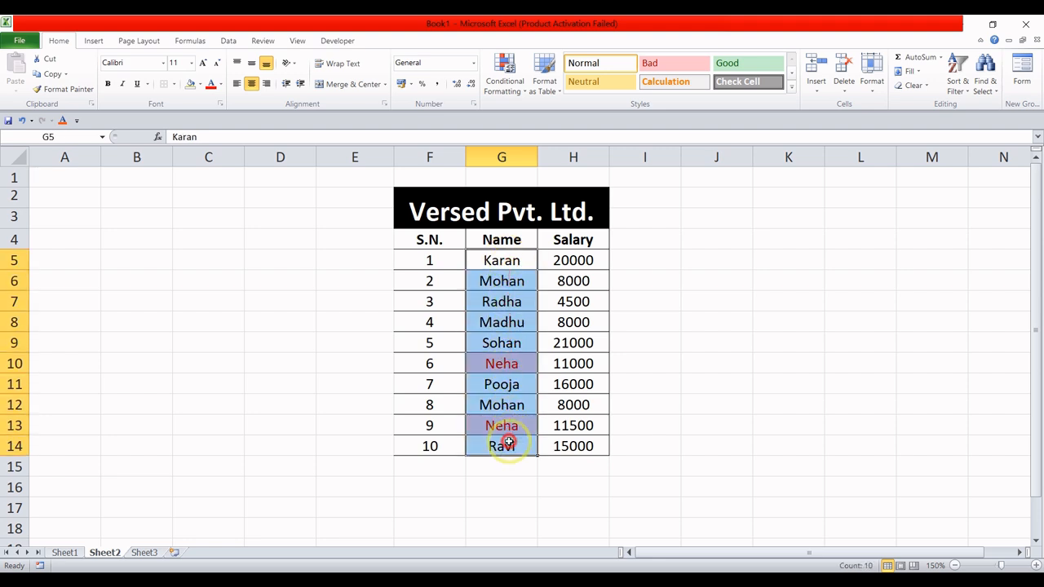
{"action": "left_click", "coordinate": [506, 69]}
{"action": "mouse_move", "coordinate": [554, 114]}
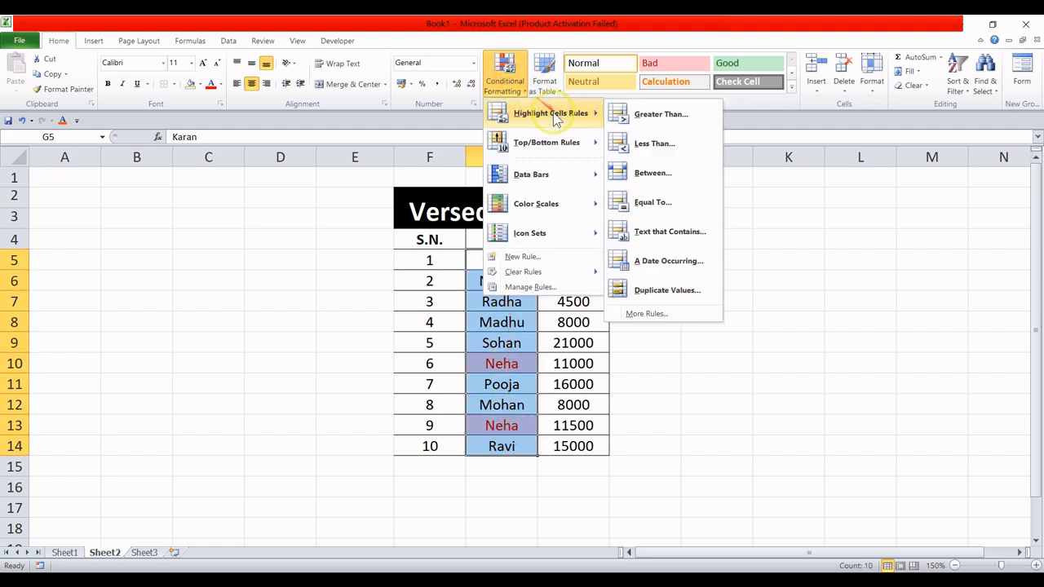
{"action": "left_click", "coordinate": [674, 234]}
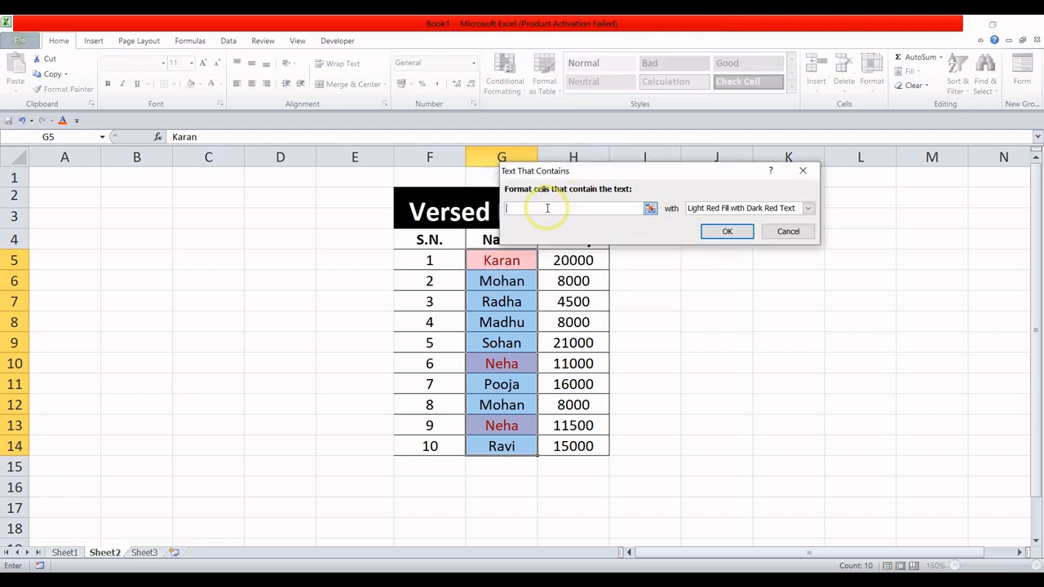
{"action": "type", "text": "mohan"}
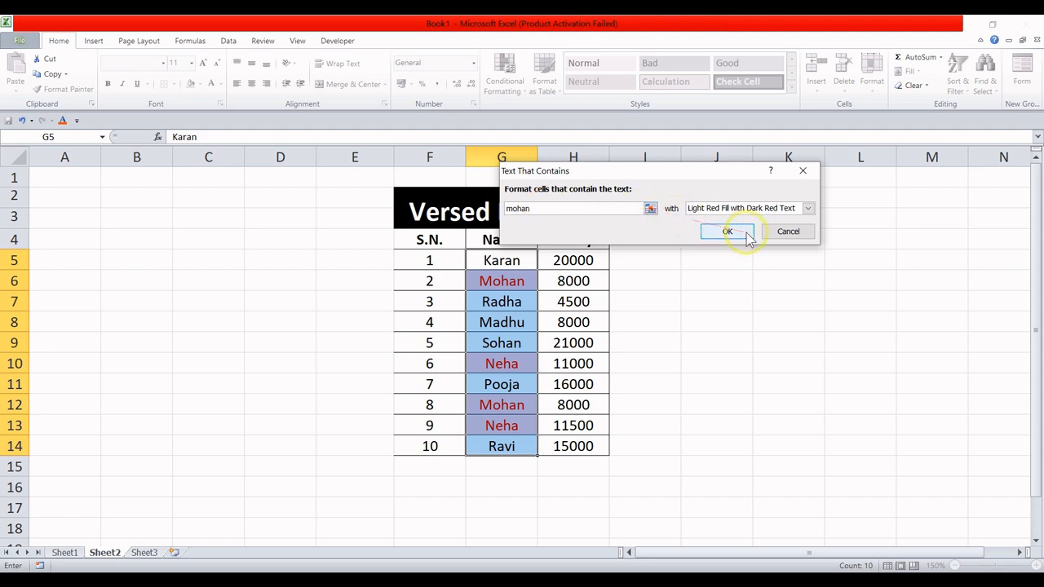
{"action": "left_click", "coordinate": [808, 209]}
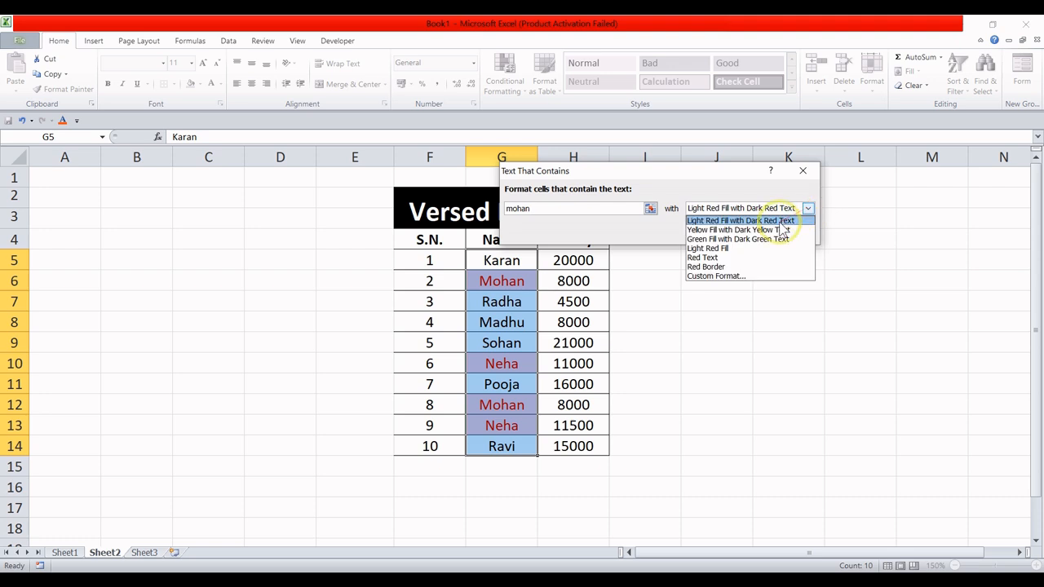
{"action": "left_click", "coordinate": [775, 229]}
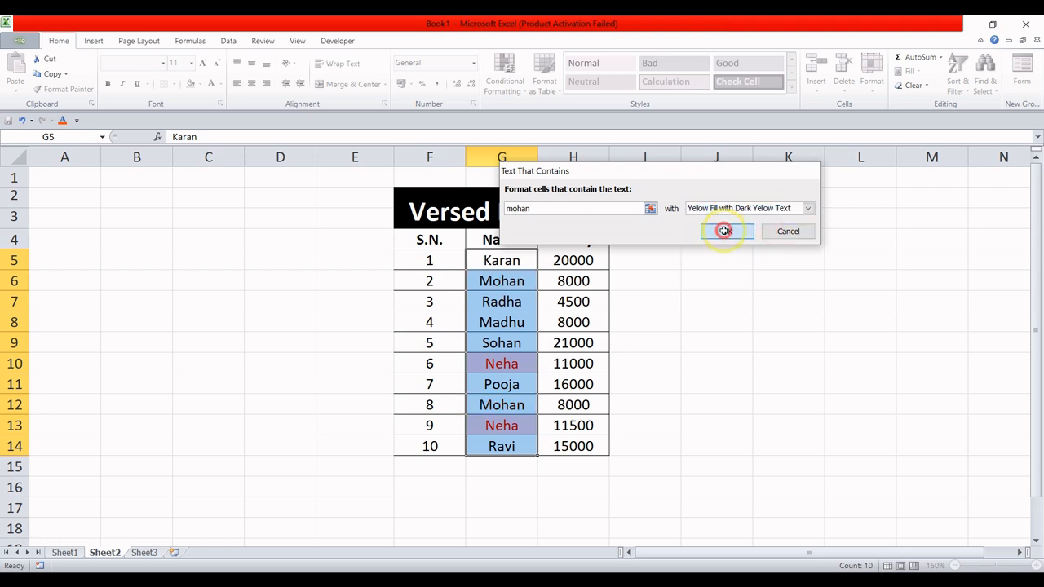
{"action": "left_click", "coordinate": [727, 232]}
{"action": "left_click", "coordinate": [676, 278]}
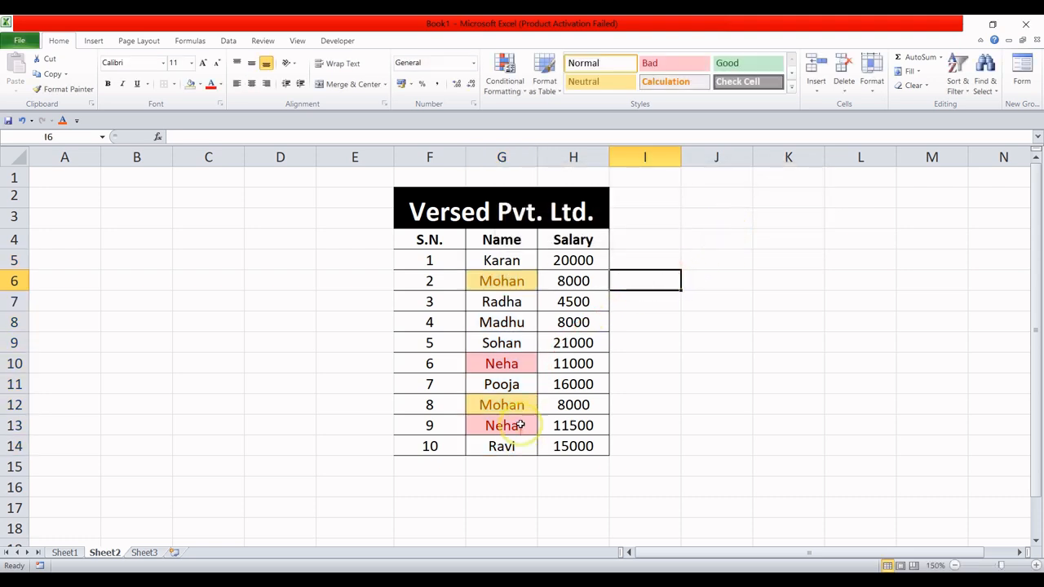
{"action": "left_click", "coordinate": [516, 405]}
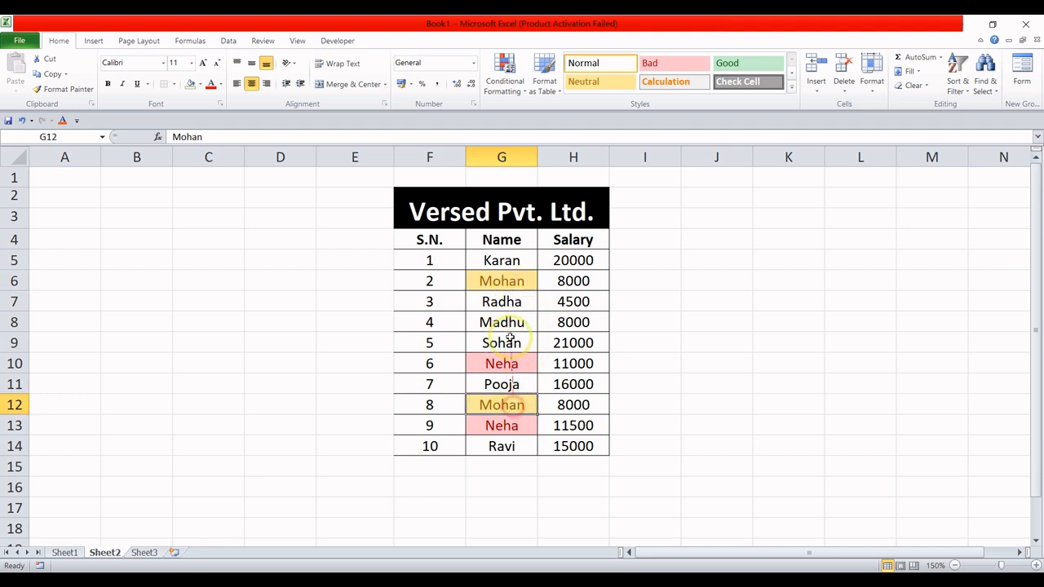
{"action": "left_click", "coordinate": [516, 281]}
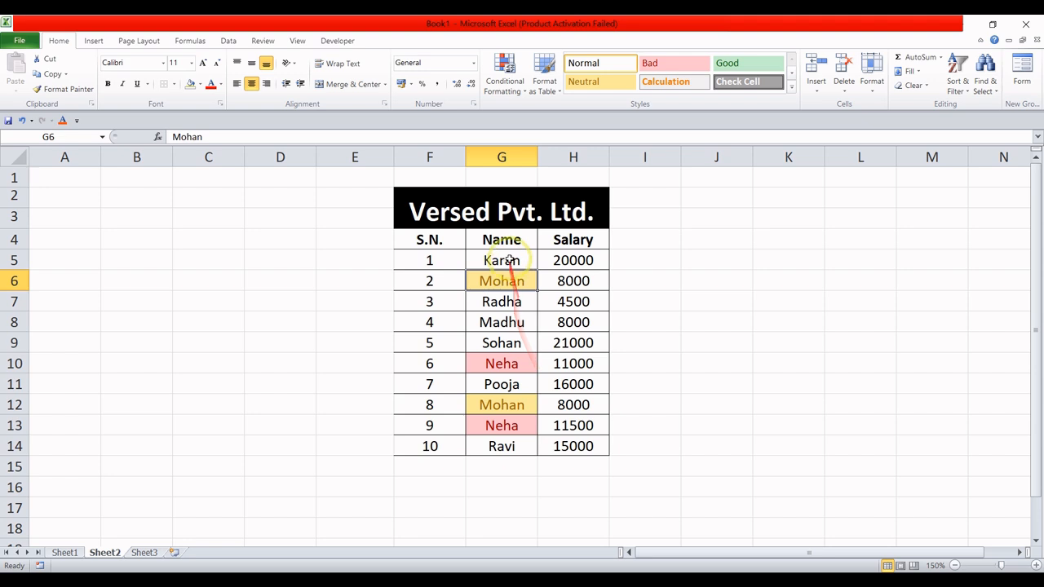
Clear both Text That Contains rules from the names in G5:G14
{"action": "left_click_drag", "start_coordinate": [510, 257], "coordinate": [511, 447]}
{"action": "left_click", "coordinate": [506, 92]}
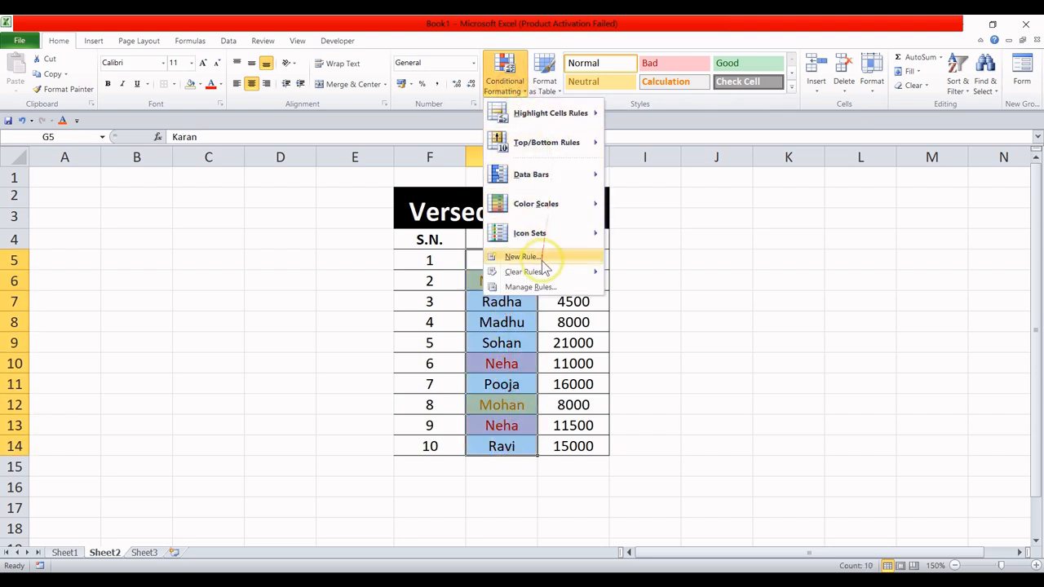
{"action": "mouse_move", "coordinate": [543, 274]}
{"action": "left_click", "coordinate": [673, 288]}
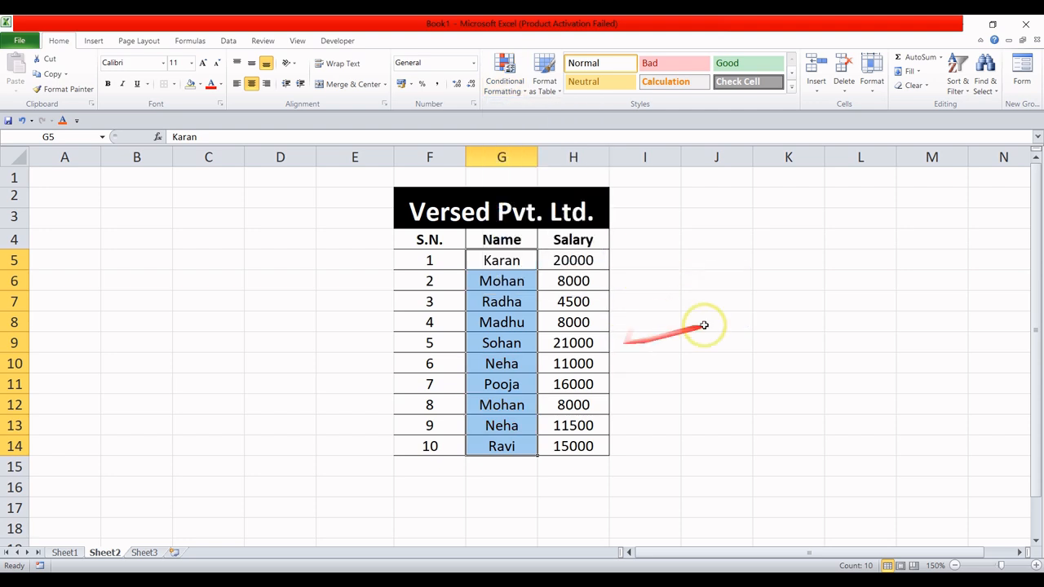
{"action": "left_click", "coordinate": [695, 324]}
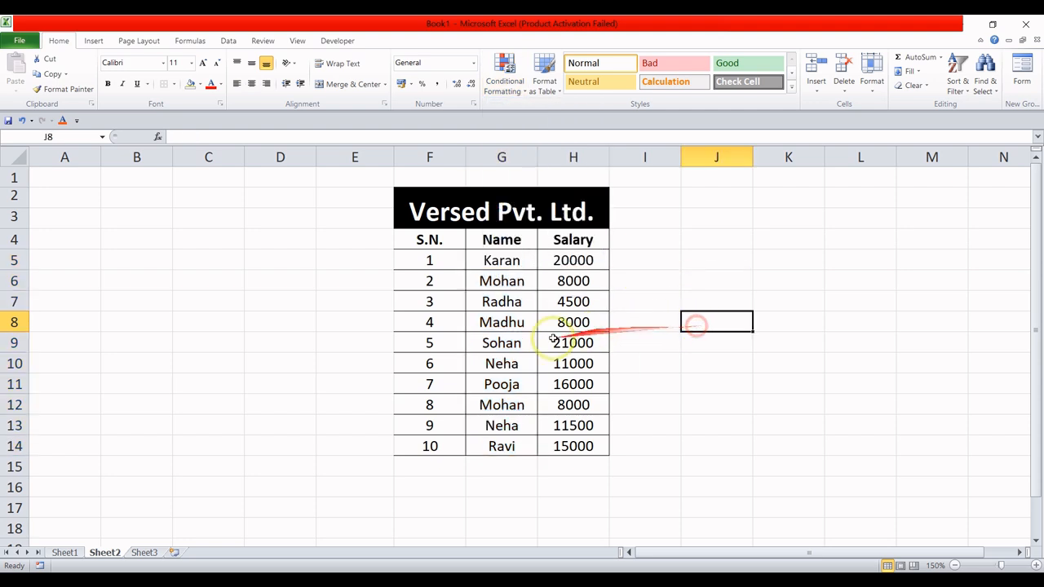
Return to Sheet1 and review the available Highlight Cells Rules options without applying one
{"action": "left_click", "coordinate": [72, 553]}
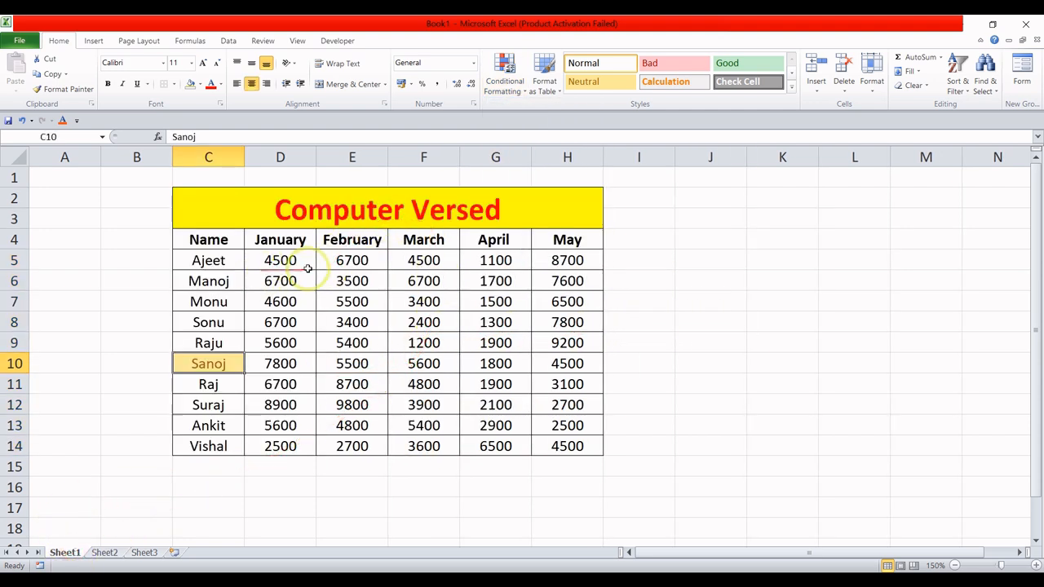
{"action": "left_click", "coordinate": [503, 83]}
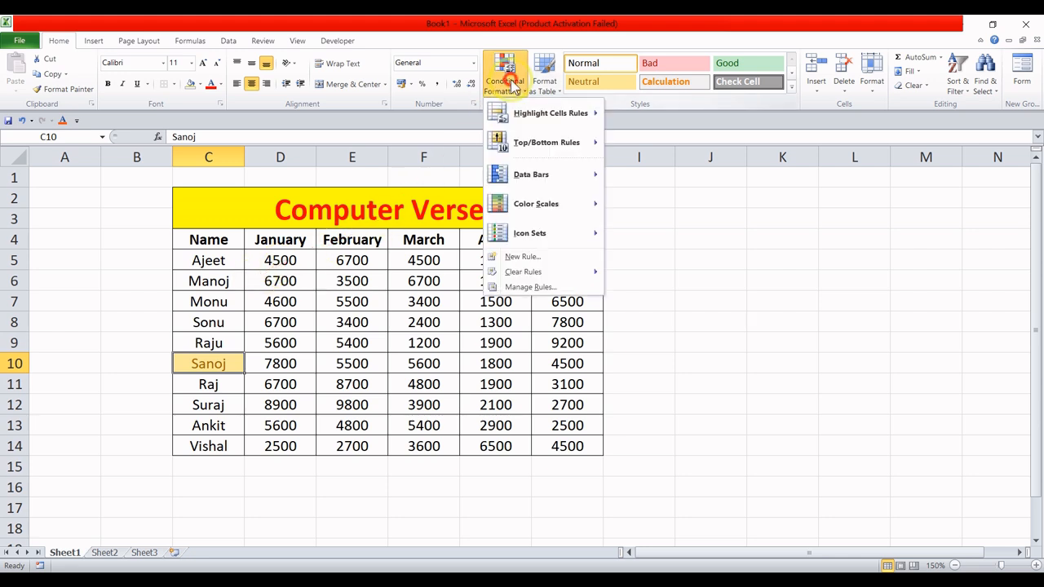
{"action": "mouse_move", "coordinate": [596, 114]}
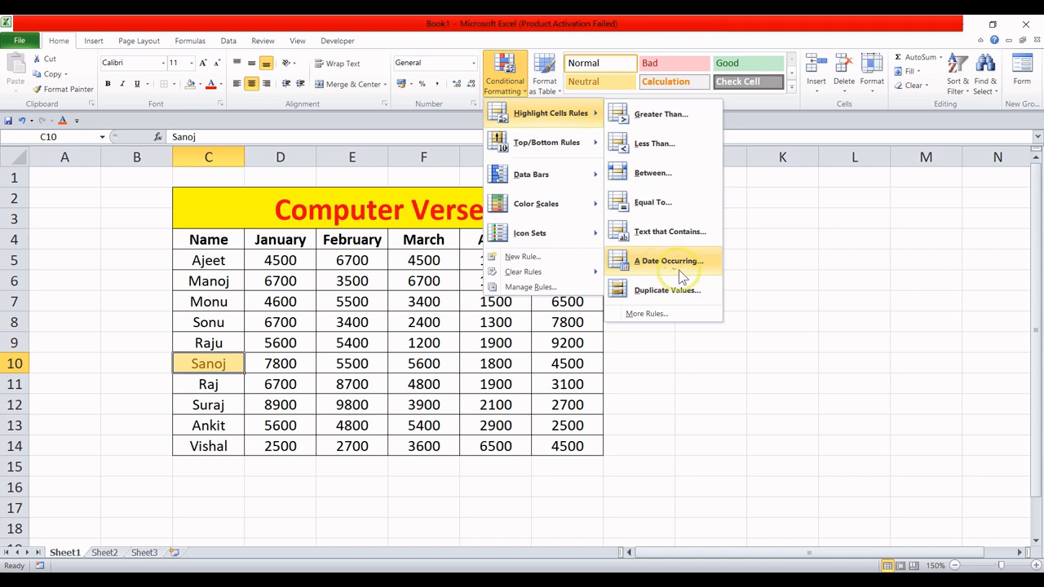
{"action": "left_click", "coordinate": [534, 319]}
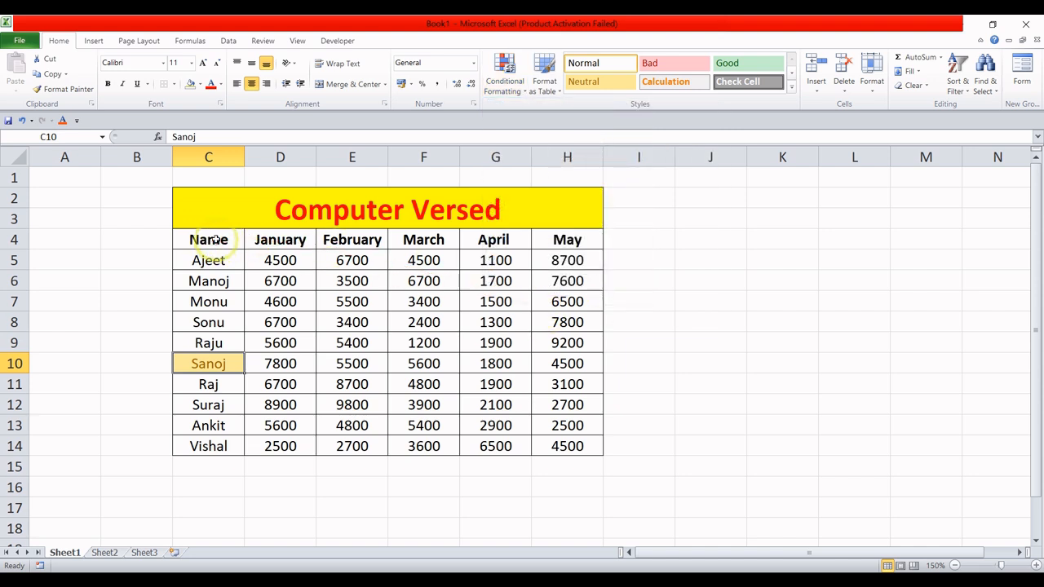
Apply an A Date Occurring rule for Today to the monthly values in D5:H14, using Light Red Fill with Dark Red Text
{"action": "left_click_drag", "start_coordinate": [207, 258], "coordinate": [578, 436]}
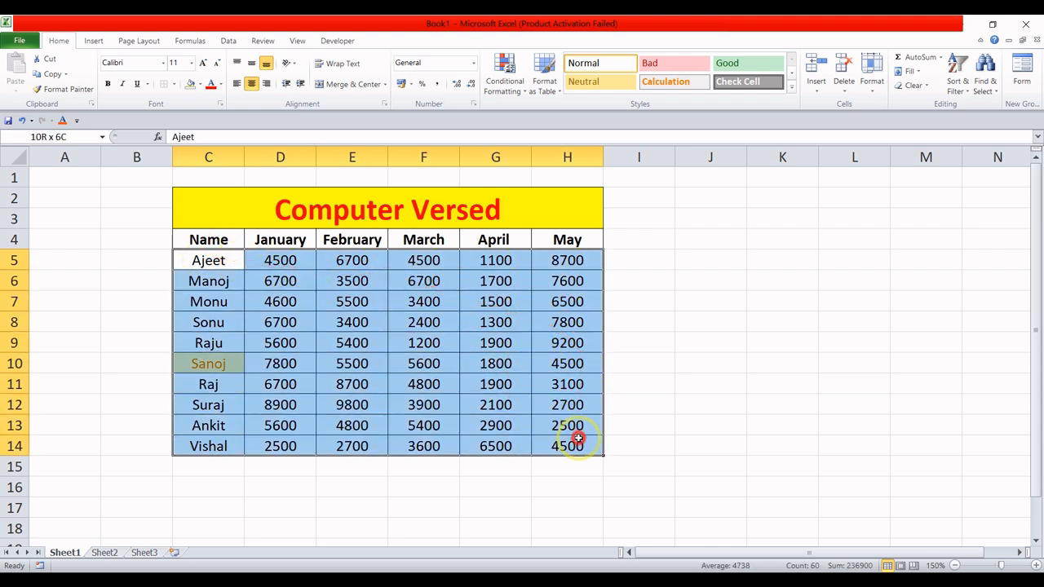
{"action": "left_click", "coordinate": [669, 364]}
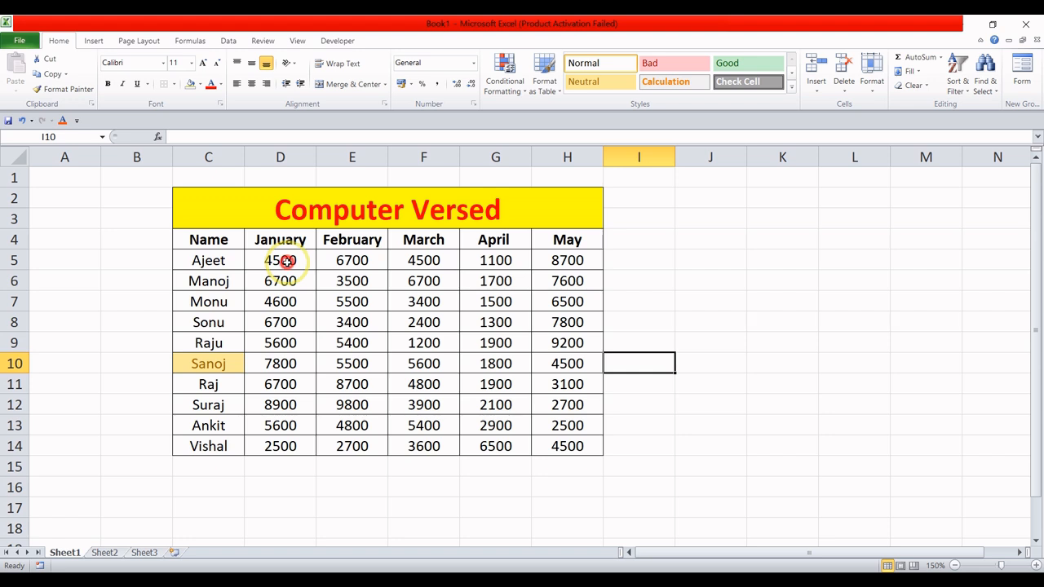
{"action": "left_click_drag", "start_coordinate": [284, 261], "coordinate": [561, 440]}
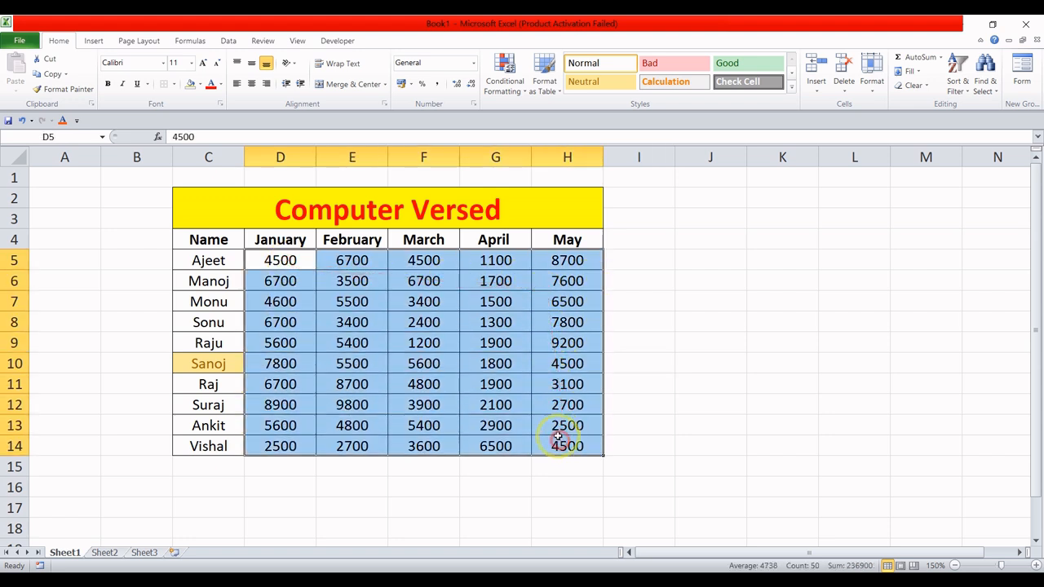
{"action": "left_click", "coordinate": [505, 80]}
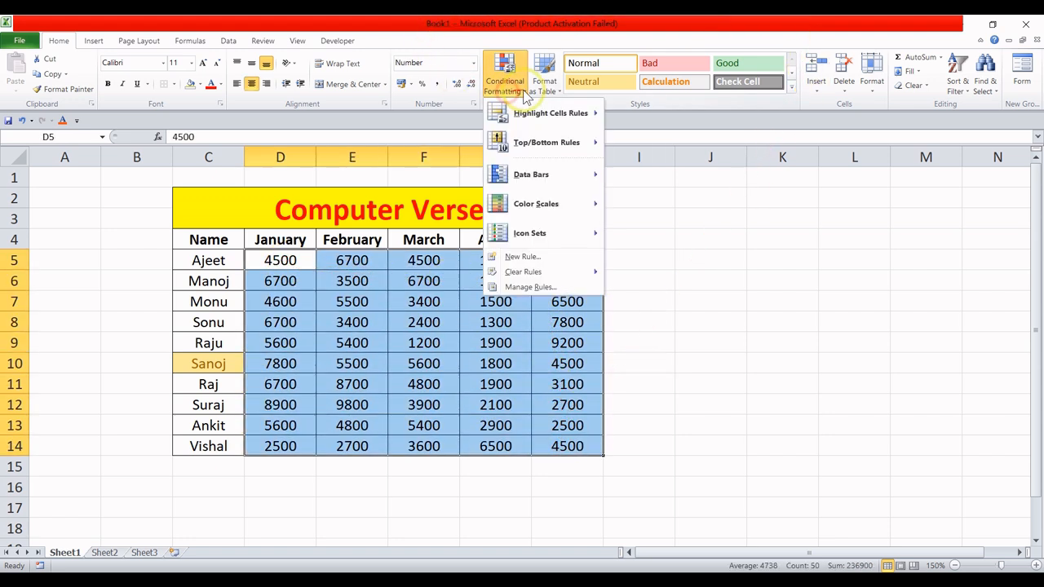
{"action": "mouse_move", "coordinate": [587, 128]}
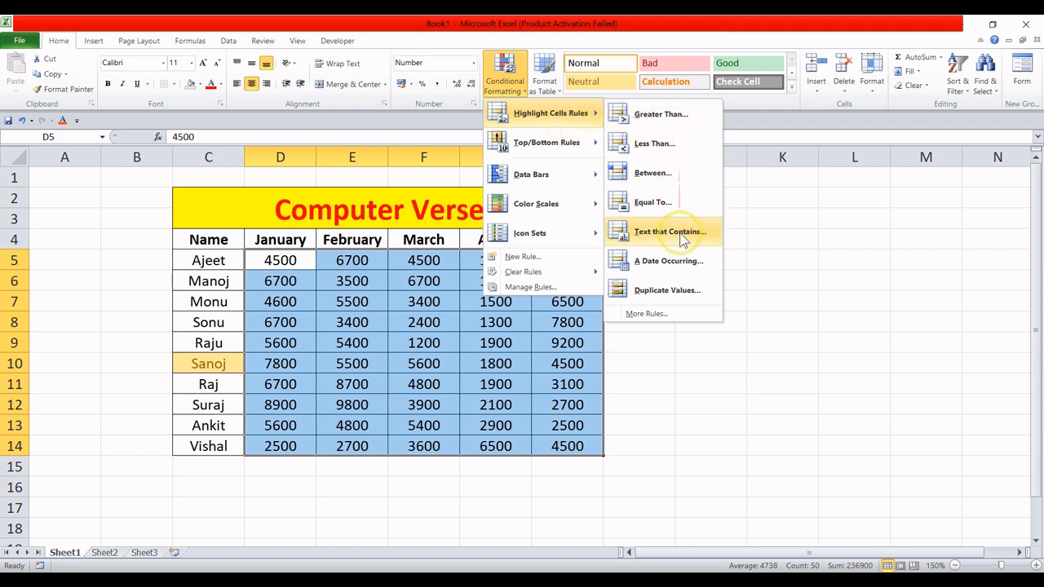
{"action": "left_click", "coordinate": [683, 259]}
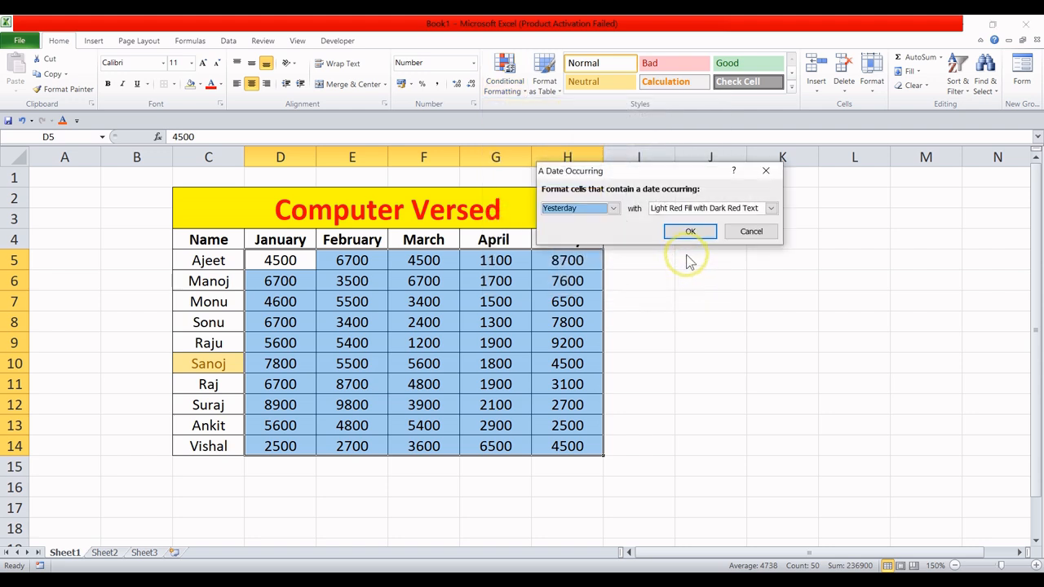
{"action": "left_click", "coordinate": [612, 208]}
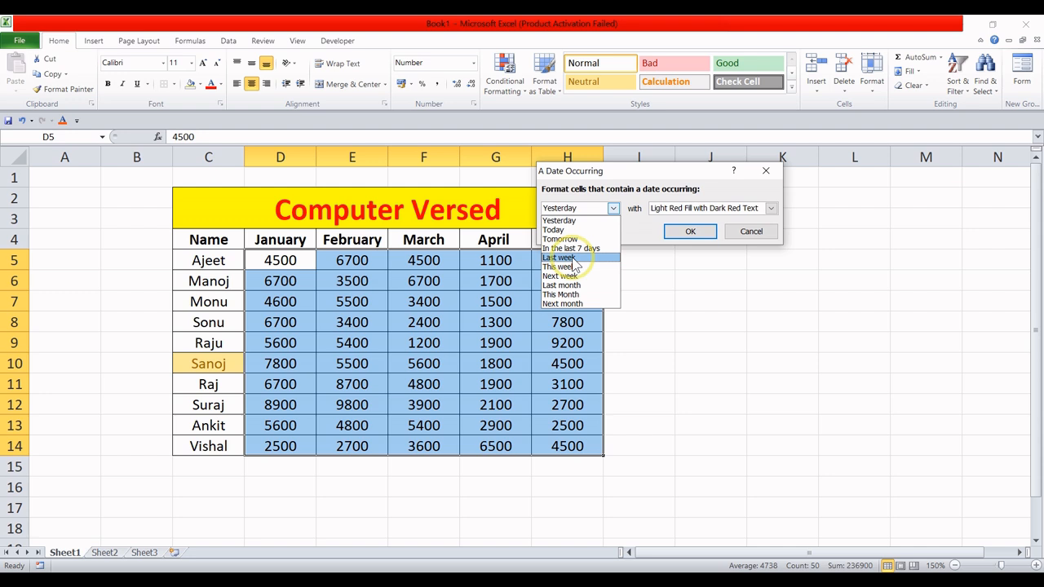
{"action": "left_click", "coordinate": [563, 231]}
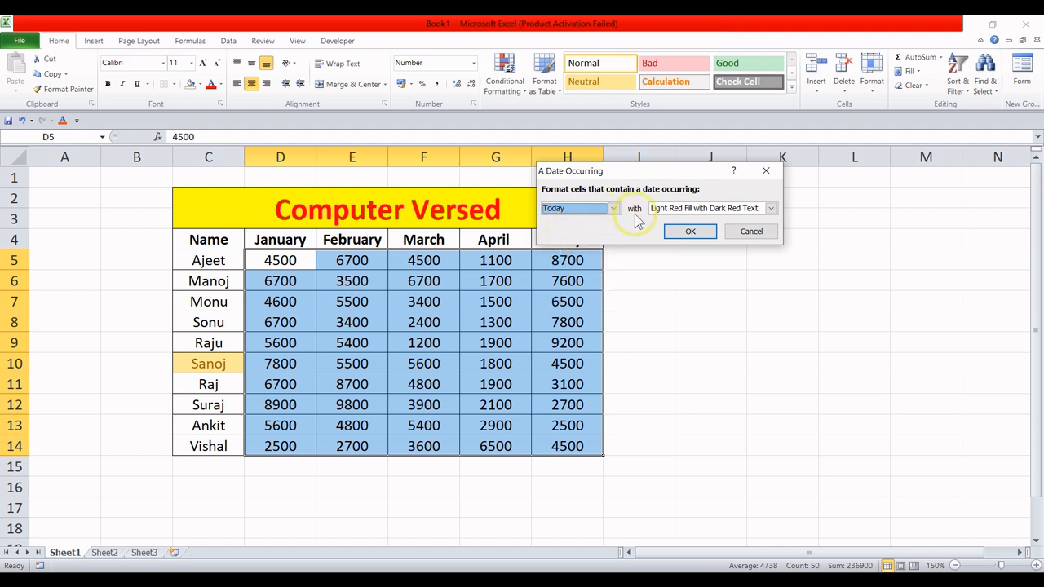
{"action": "left_click", "coordinate": [690, 233]}
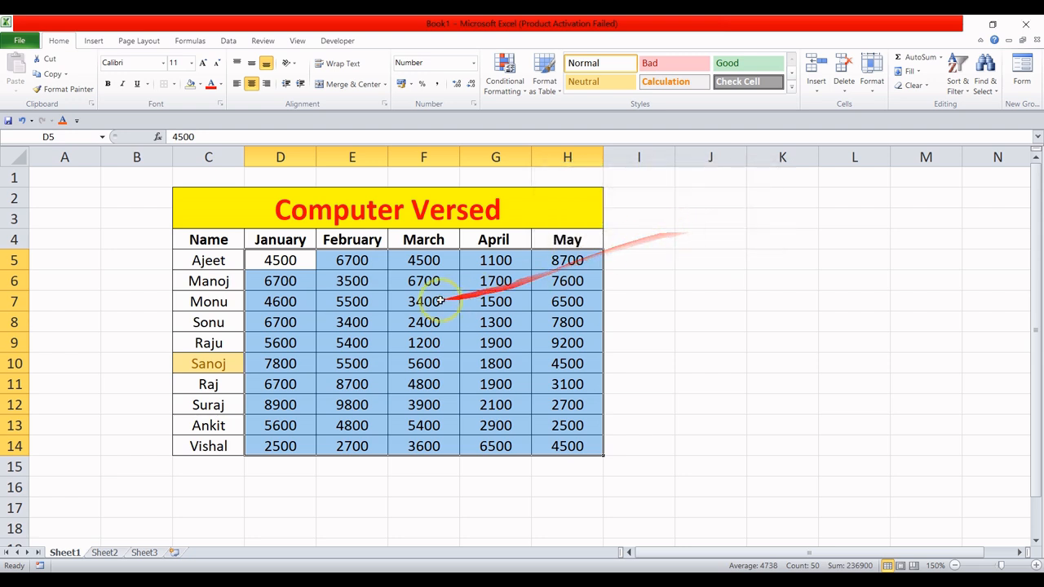
{"action": "left_click", "coordinate": [681, 280]}
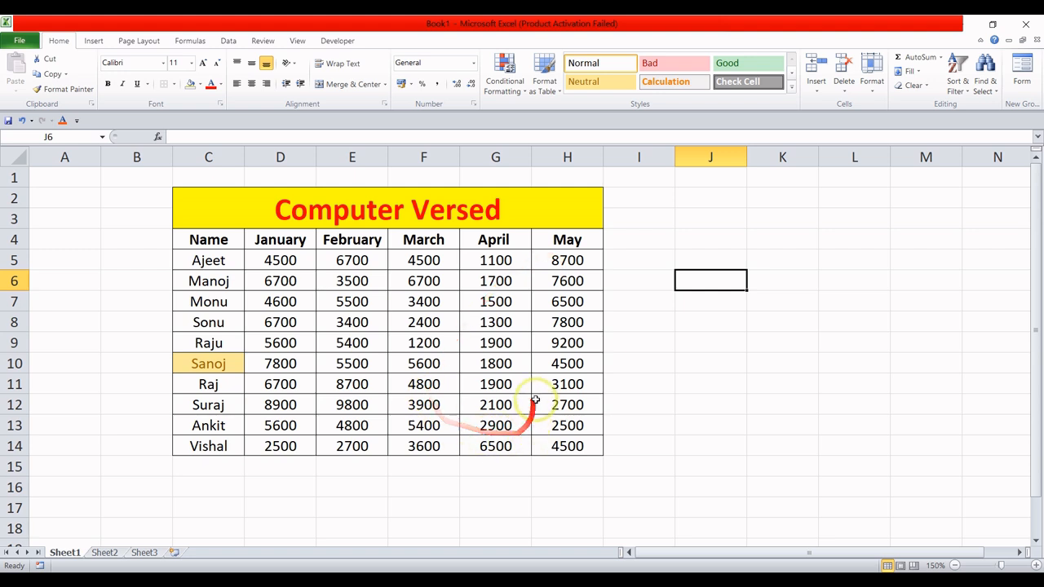
{"action": "left_click_drag", "start_coordinate": [275, 258], "coordinate": [560, 445]}
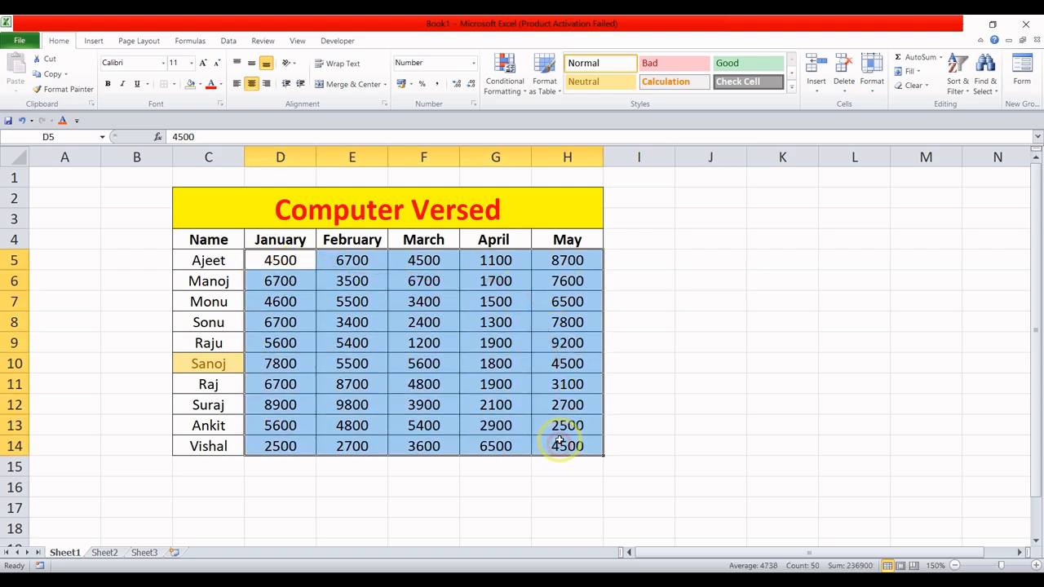
{"action": "left_click", "coordinate": [636, 284]}
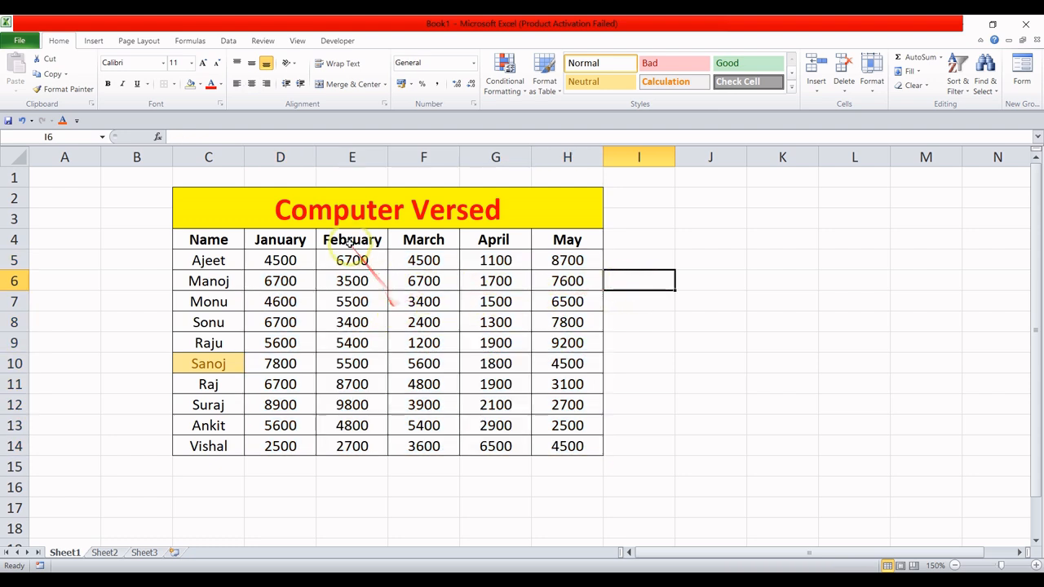
{"action": "left_click_drag", "start_coordinate": [300, 261], "coordinate": [589, 445]}
{"action": "left_click", "coordinate": [562, 374]}
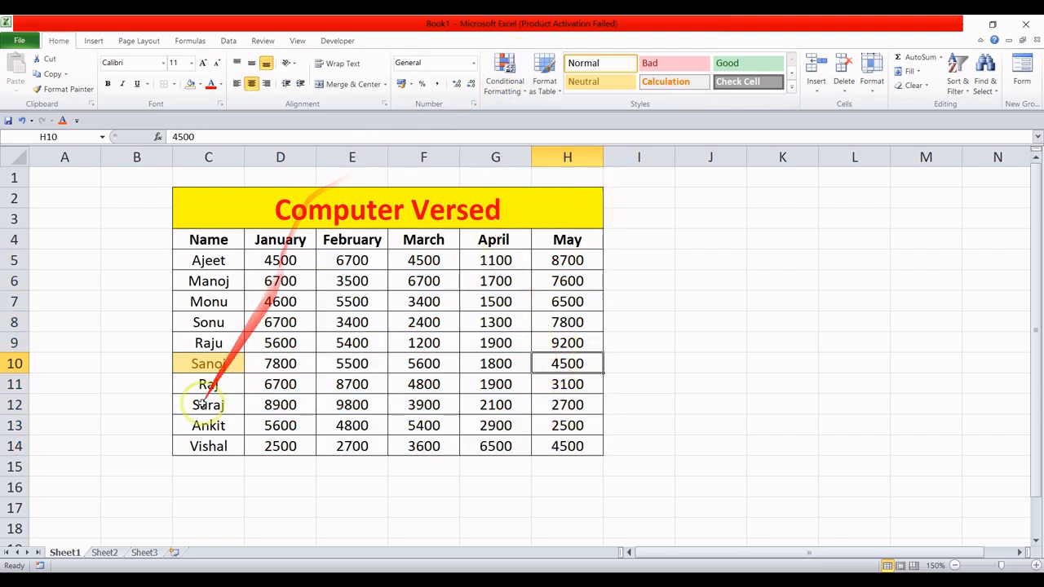
Switch to Sheet2 and review the Highlight Cells Rules options, including Duplicate Values, without applying one
{"action": "left_click", "coordinate": [106, 553]}
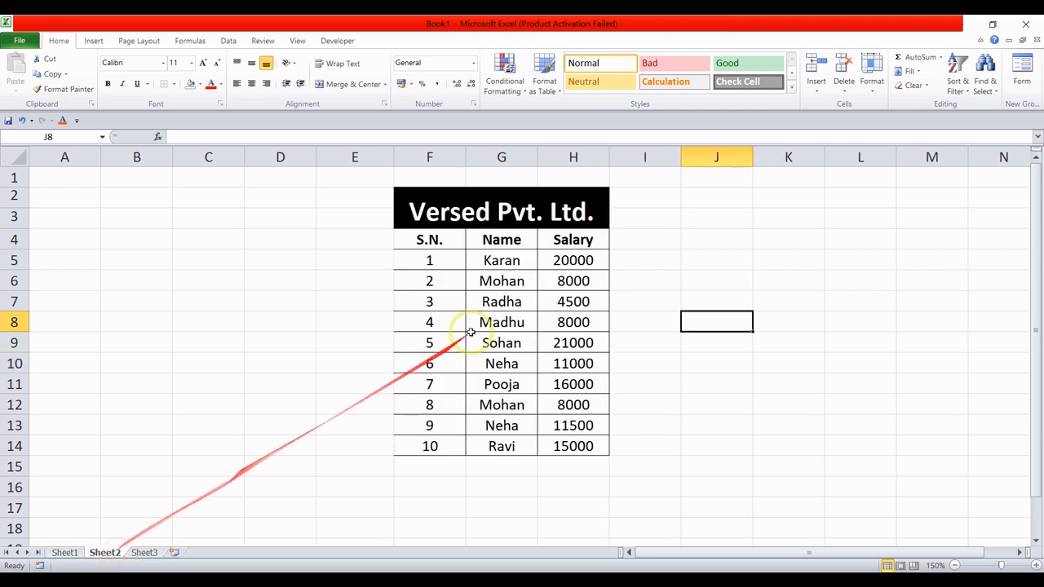
{"action": "left_click", "coordinate": [505, 75]}
{"action": "mouse_move", "coordinate": [563, 116]}
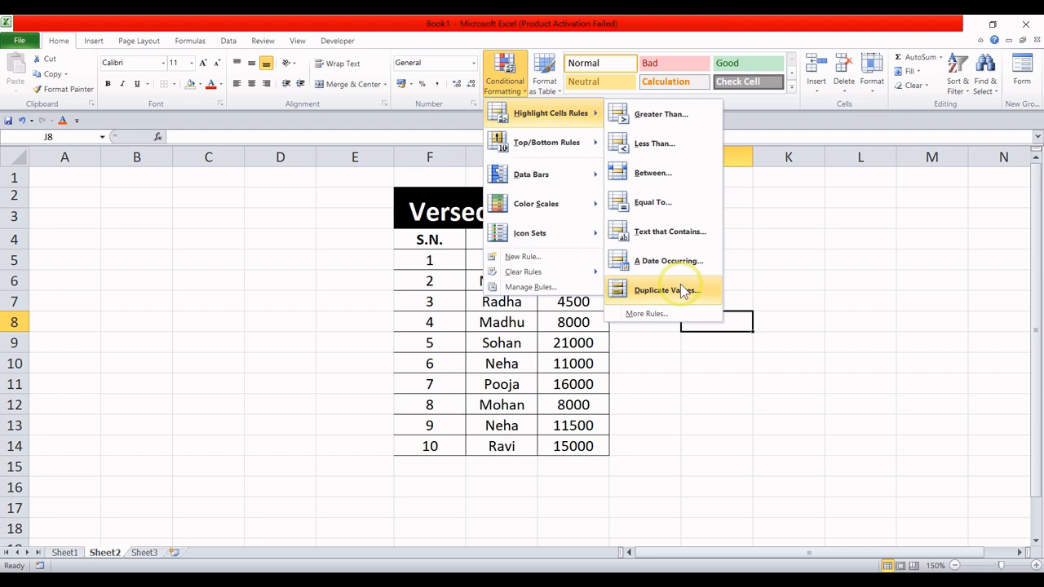
{"action": "left_click", "coordinate": [641, 350]}
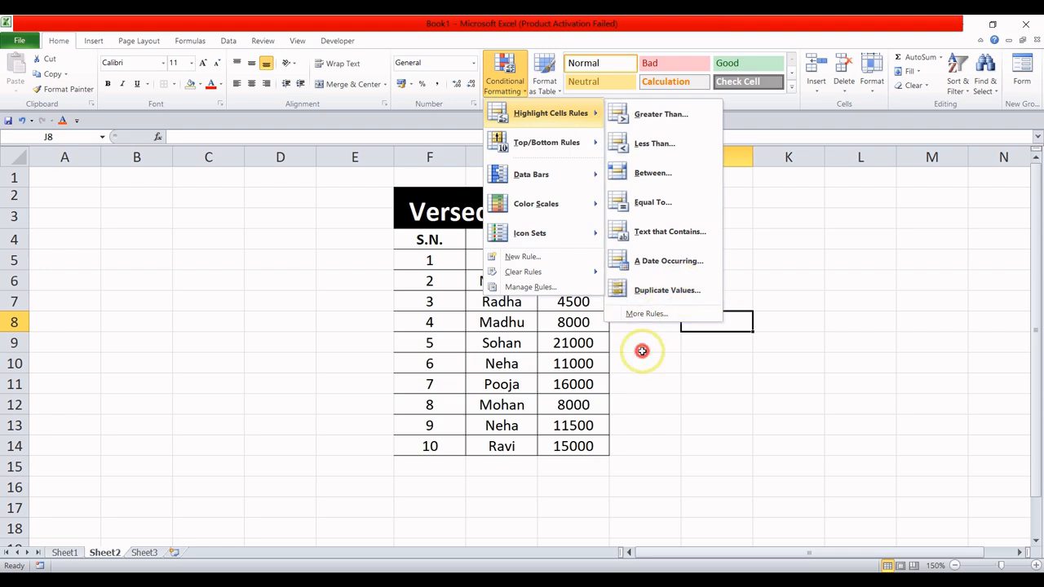
Highlight duplicate names in G5:G14 with a Duplicate Values rule, using Green Fill with Dark Green Text
{"action": "left_click_drag", "start_coordinate": [501, 259], "coordinate": [501, 446]}
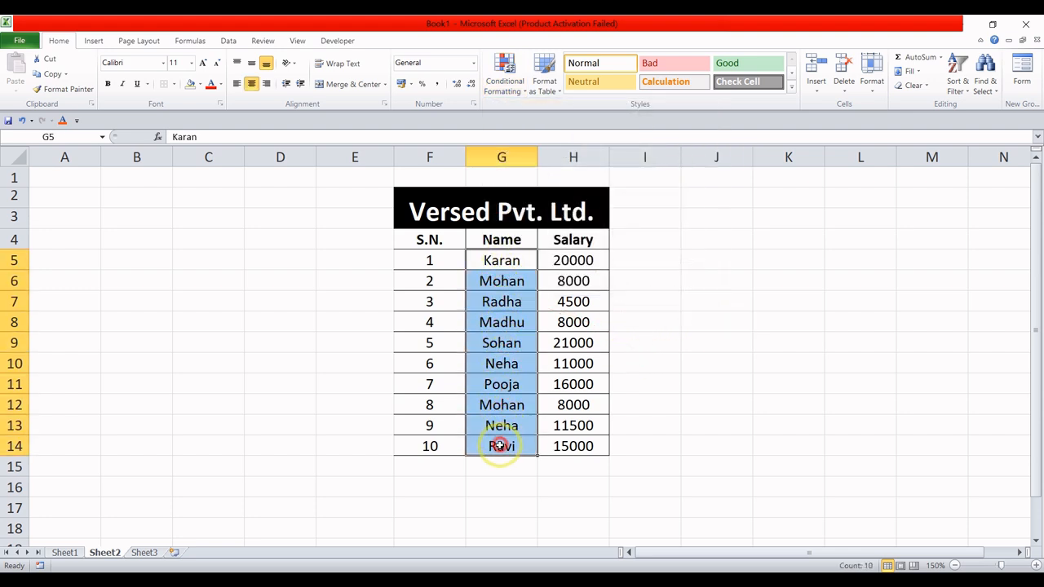
{"action": "left_click", "coordinate": [517, 85]}
{"action": "mouse_move", "coordinate": [558, 113]}
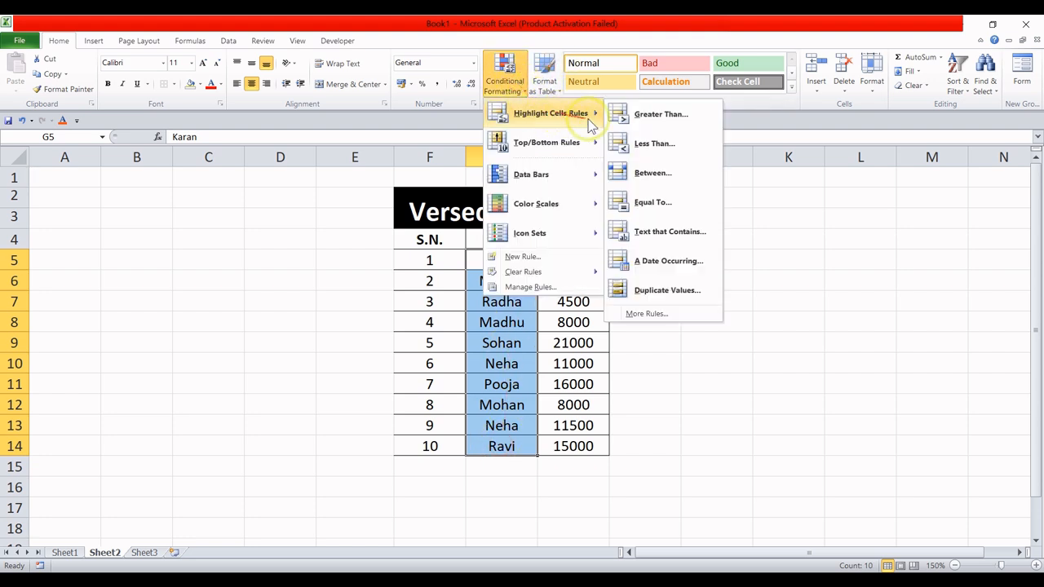
{"action": "left_click", "coordinate": [656, 292]}
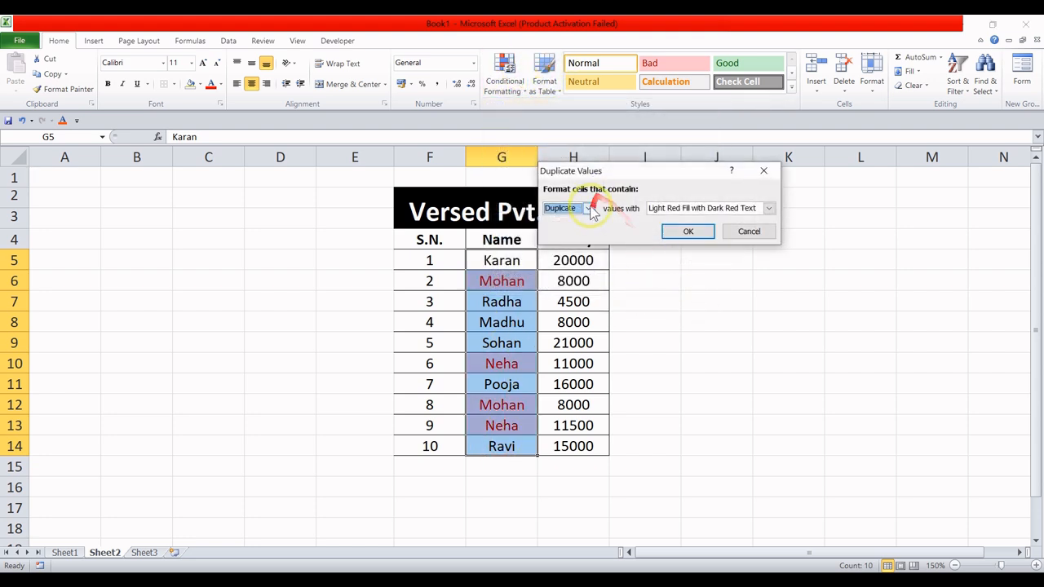
{"action": "left_click", "coordinate": [588, 210]}
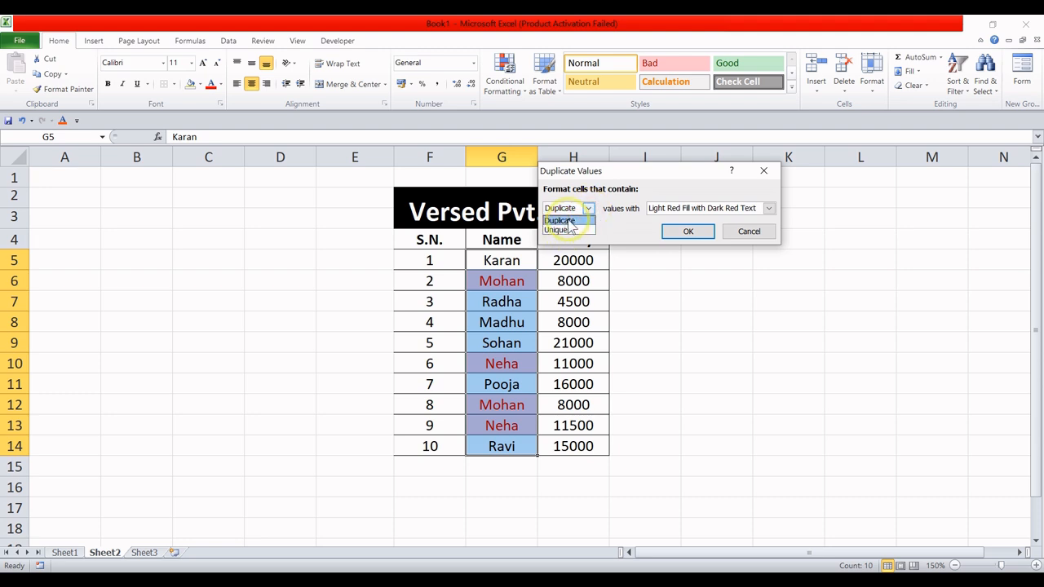
{"action": "left_click", "coordinate": [568, 220]}
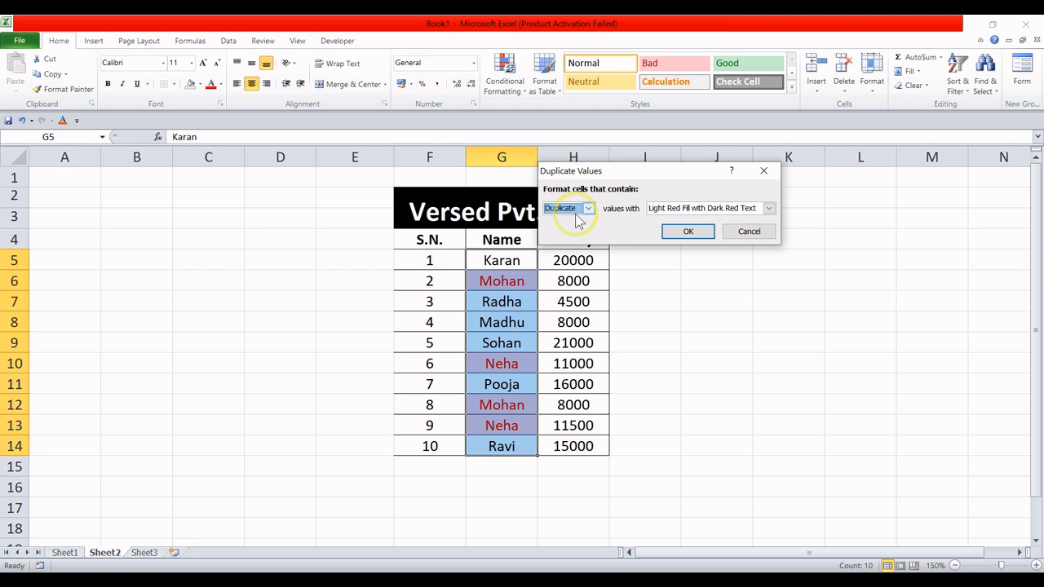
{"action": "left_click", "coordinate": [771, 209]}
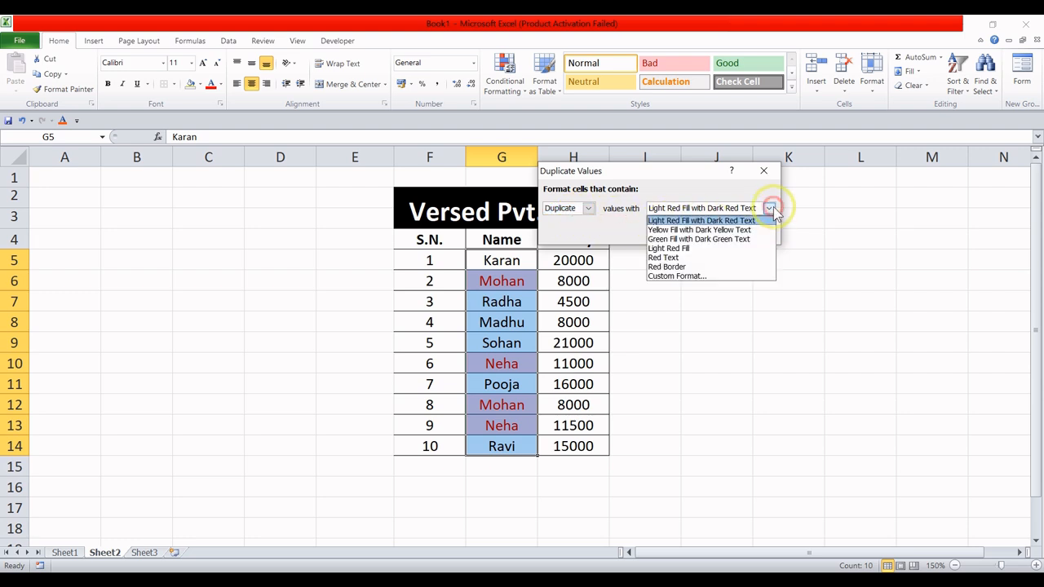
{"action": "left_click", "coordinate": [743, 239]}
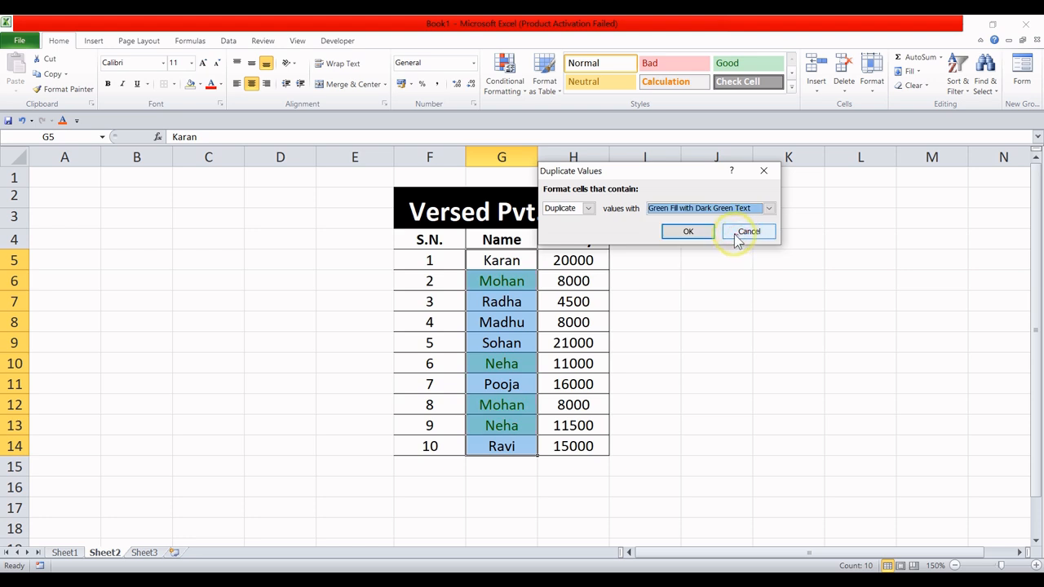
{"action": "left_click", "coordinate": [703, 235]}
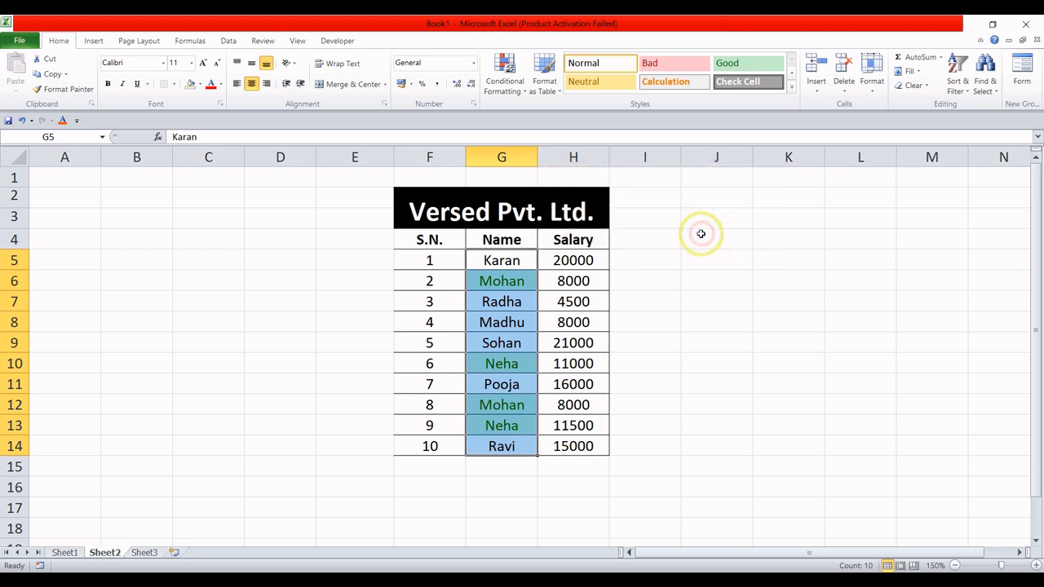
{"action": "left_click", "coordinate": [644, 277]}
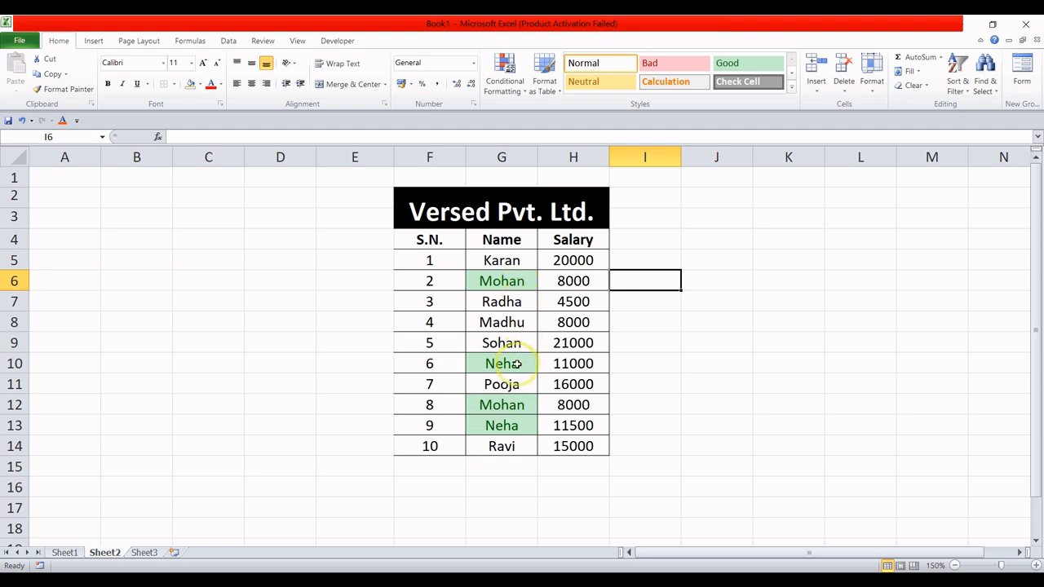
Check the repeated names by comparing G6 with G12 and G10 with G13
{"action": "left_click", "coordinate": [518, 283]}
{"action": "left_click", "coordinate": [522, 405]}
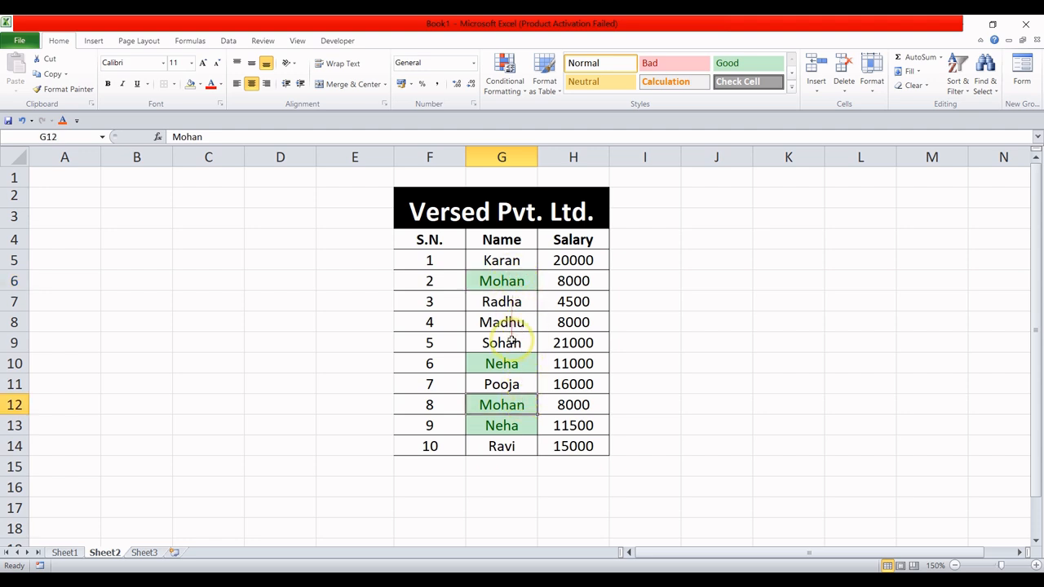
{"action": "left_click", "coordinate": [512, 361]}
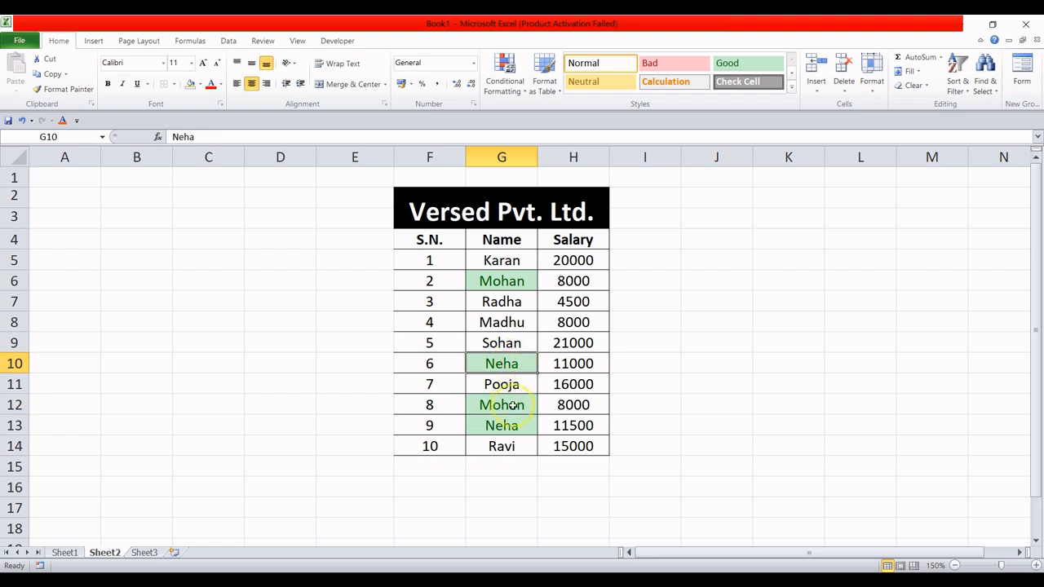
{"action": "left_click", "coordinate": [503, 426]}
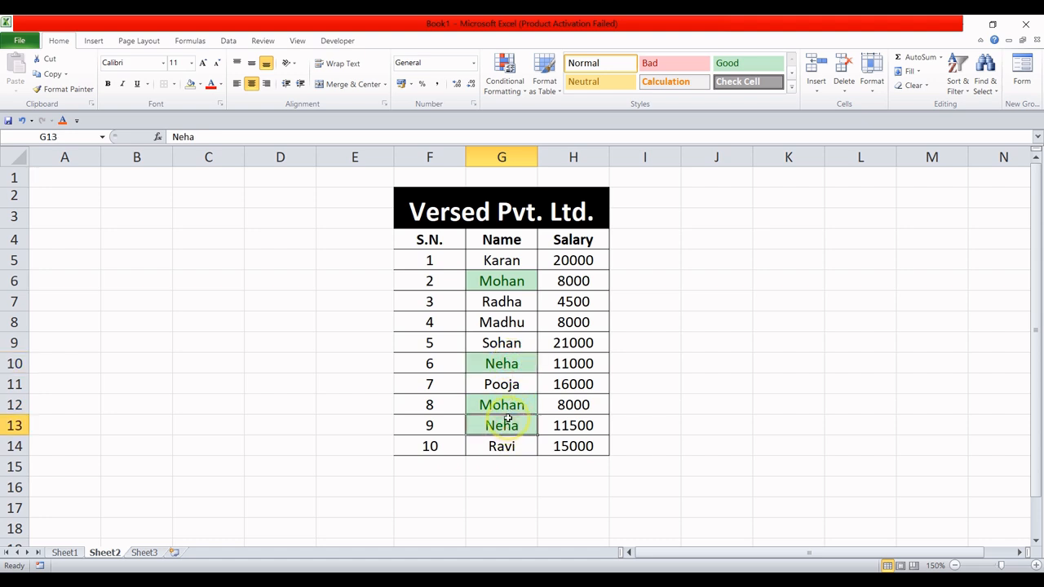
{"action": "left_click", "coordinate": [511, 362]}
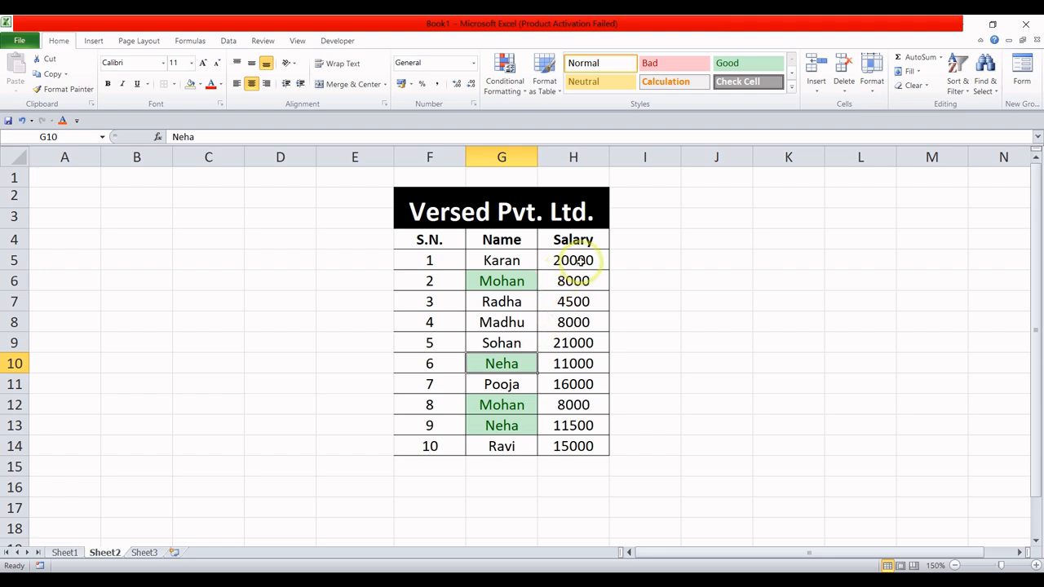
Highlight duplicate salaries in H5:H14 with a Duplicate Values rule, using Yellow Fill with Dark Yellow Text
{"action": "left_click_drag", "start_coordinate": [579, 260], "coordinate": [568, 441]}
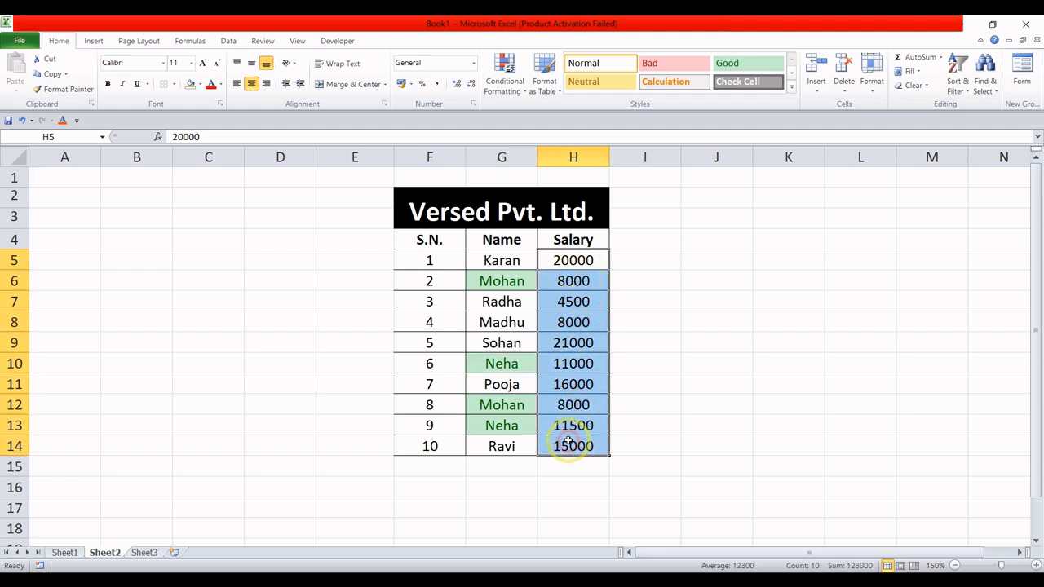
{"action": "left_click", "coordinate": [507, 88]}
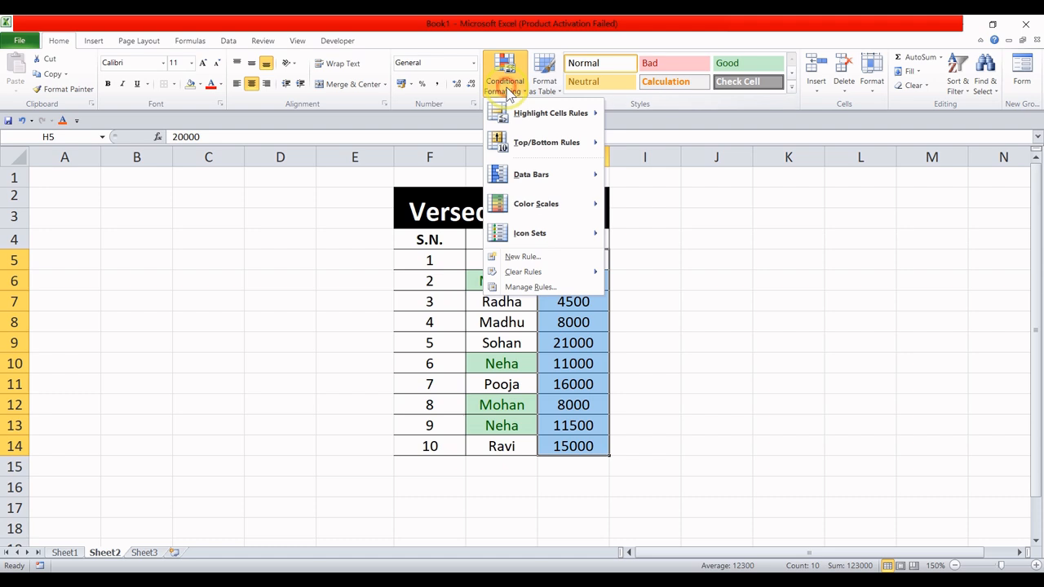
{"action": "mouse_move", "coordinate": [544, 117]}
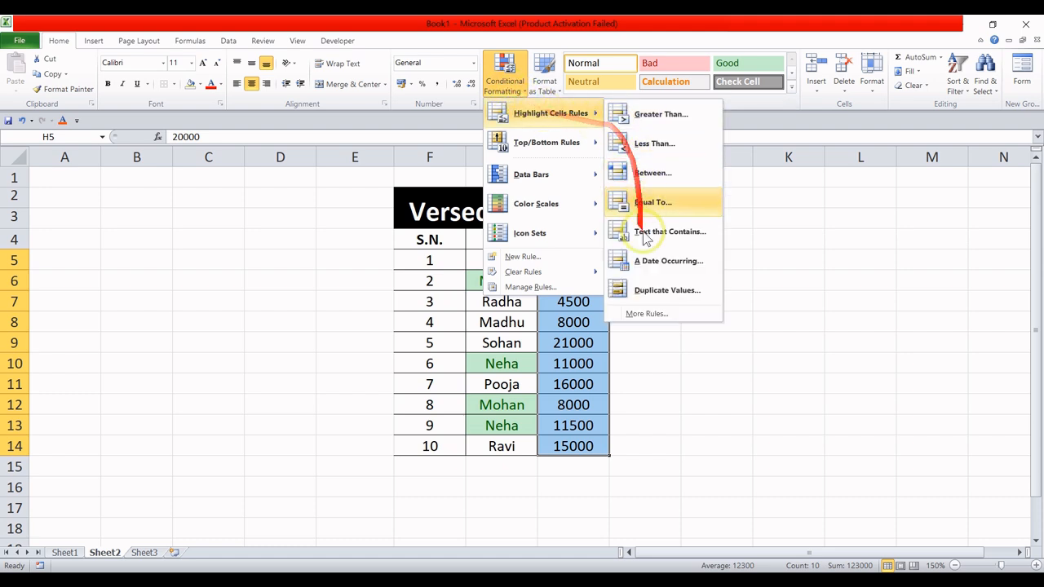
{"action": "left_click", "coordinate": [646, 292]}
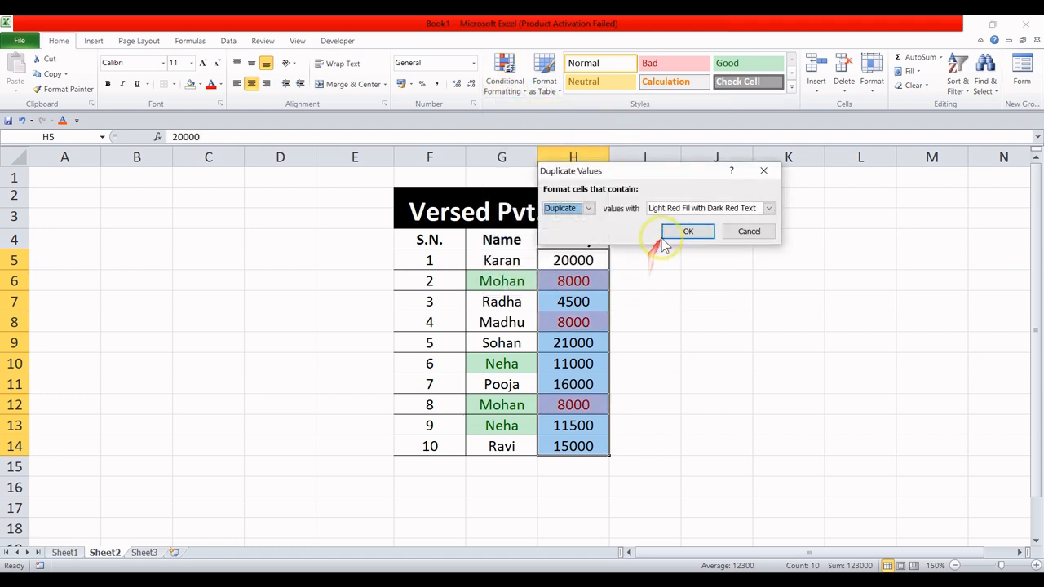
{"action": "left_click", "coordinate": [768, 208]}
{"action": "left_click", "coordinate": [752, 231]}
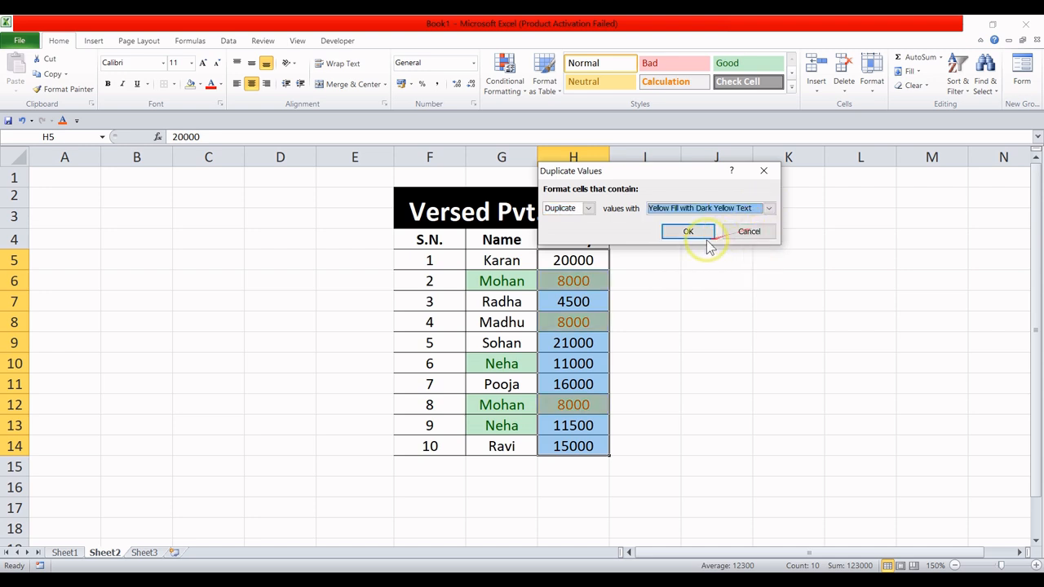
{"action": "left_click", "coordinate": [692, 231]}
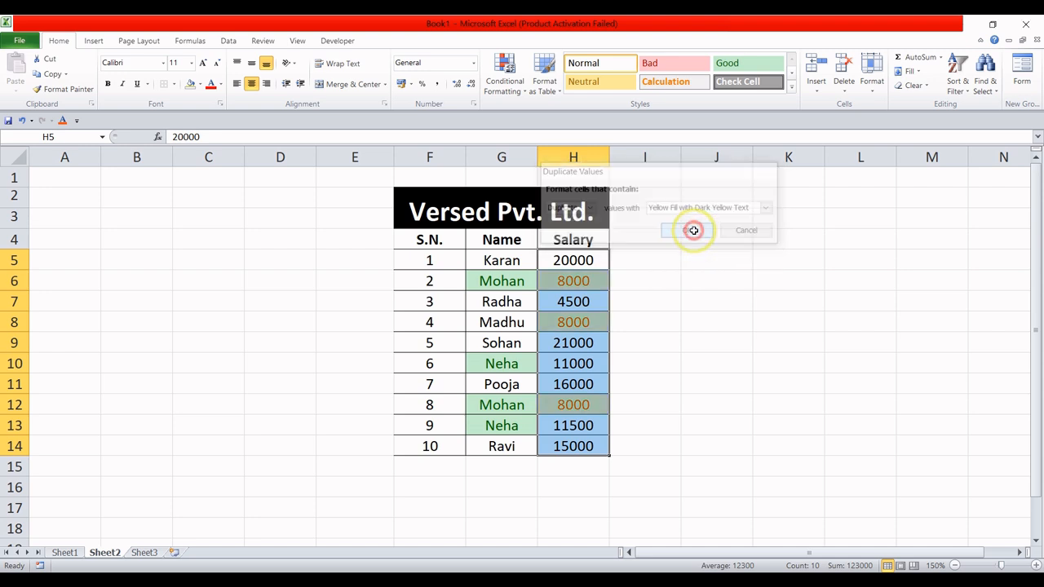
Set the salary in H10 to 8000 to test the Duplicate Values rule on an edited entry
{"action": "left_click", "coordinate": [671, 277]}
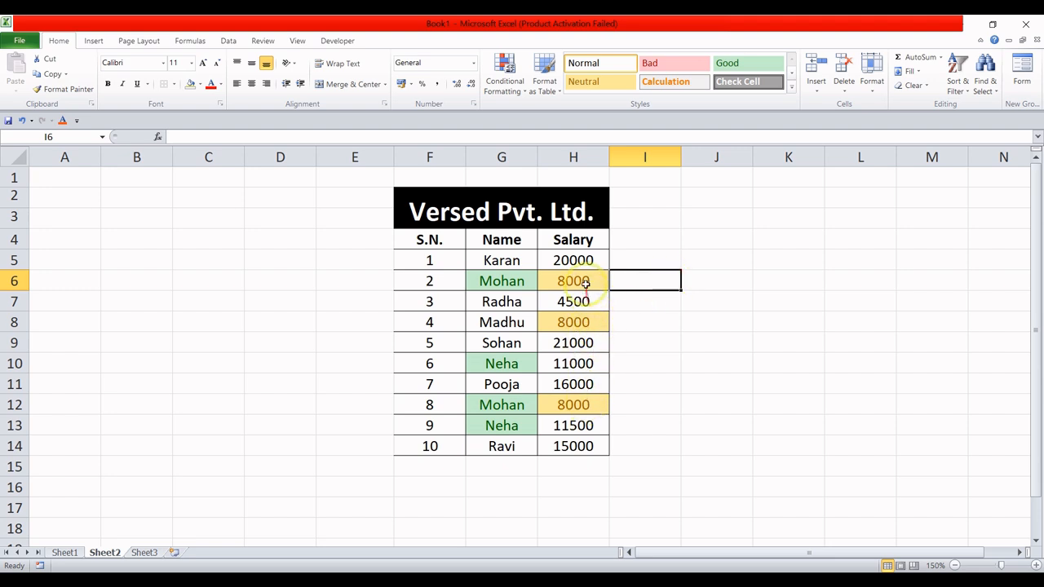
{"action": "left_click", "coordinate": [582, 364]}
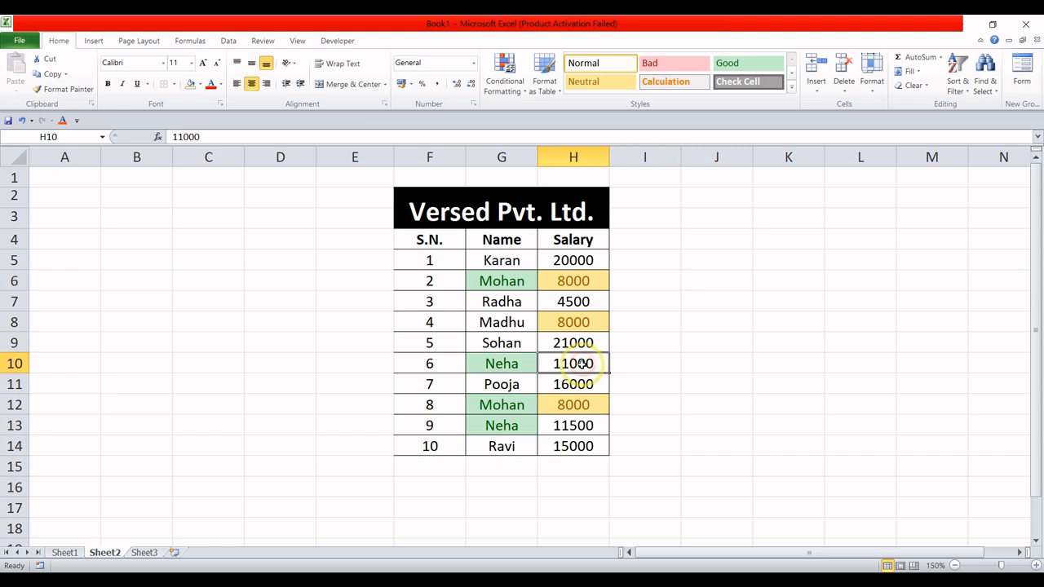
{"action": "type", "text": "8"}
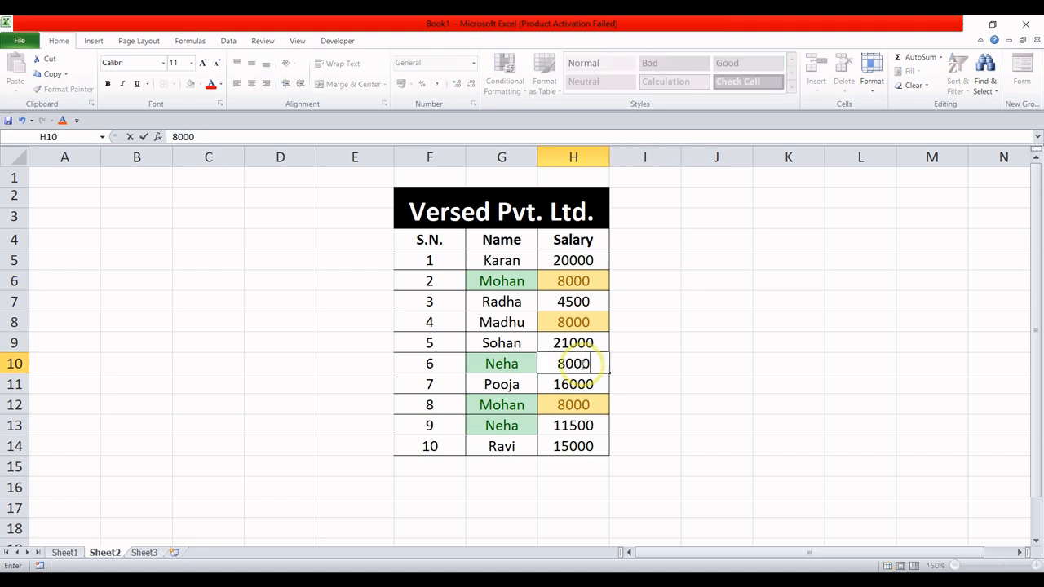
{"action": "key", "text": "Return"}
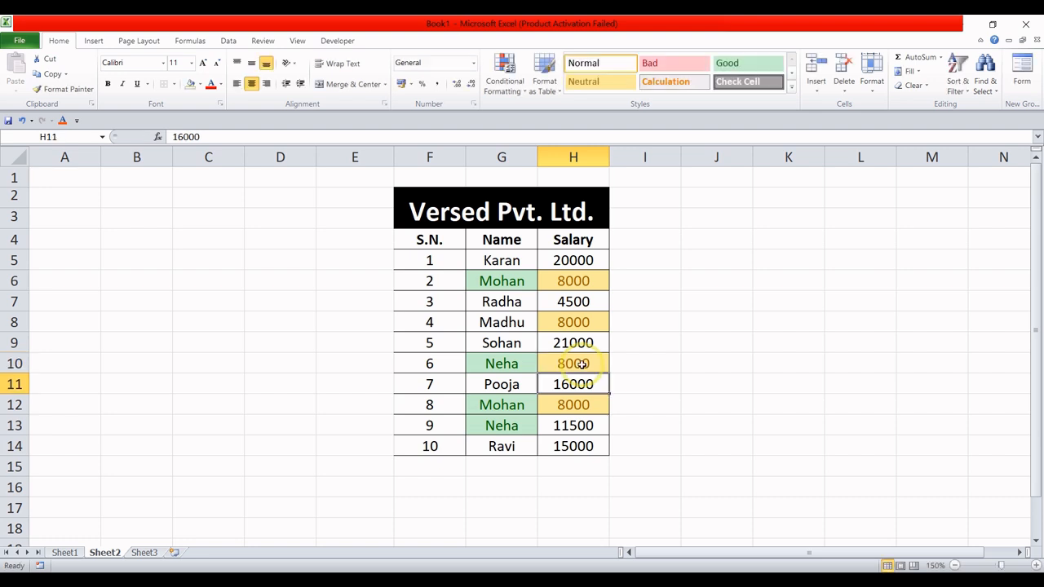
Set the salary in H5 to 21000 so that it duplicates the salary in H9
{"action": "left_click", "coordinate": [588, 259]}
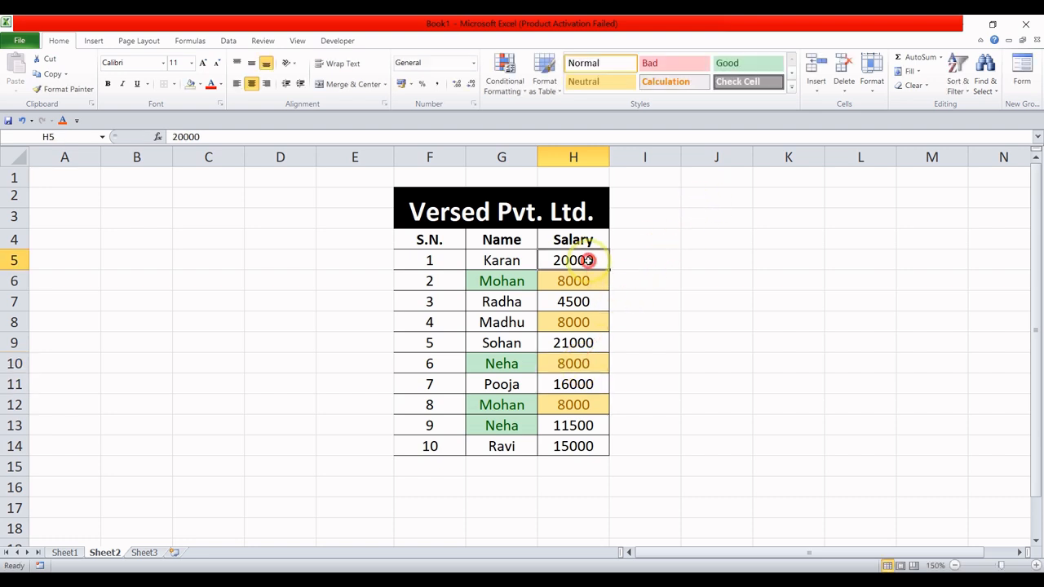
{"action": "left_click", "coordinate": [584, 343]}
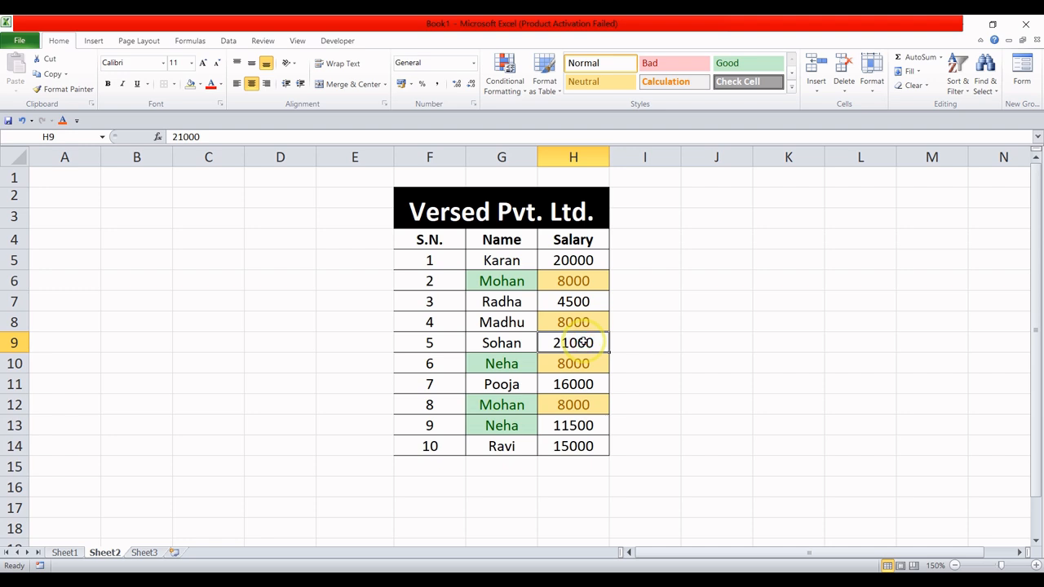
{"action": "left_click", "coordinate": [586, 261]}
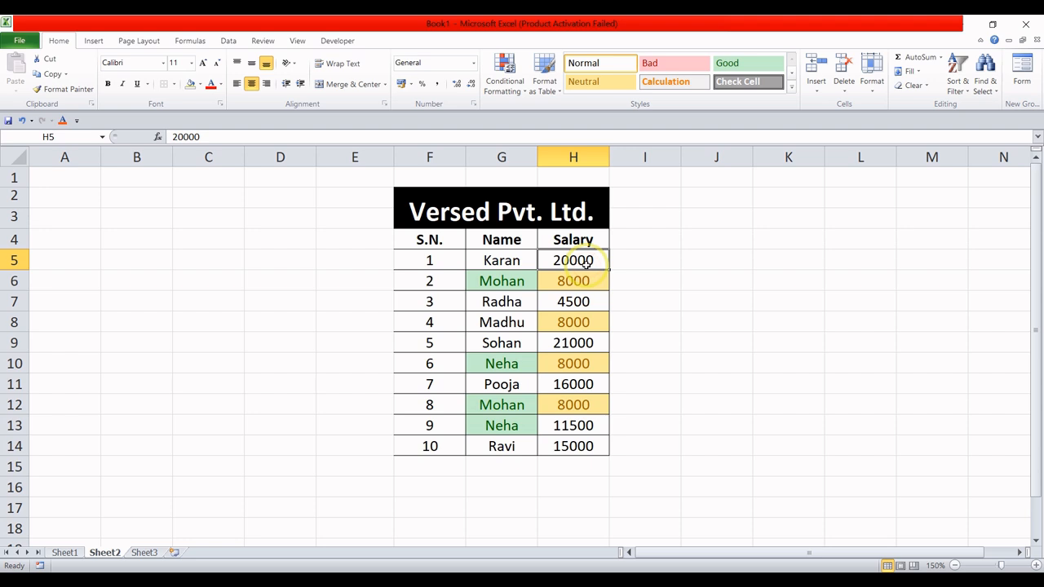
{"action": "type", "text": "21"}
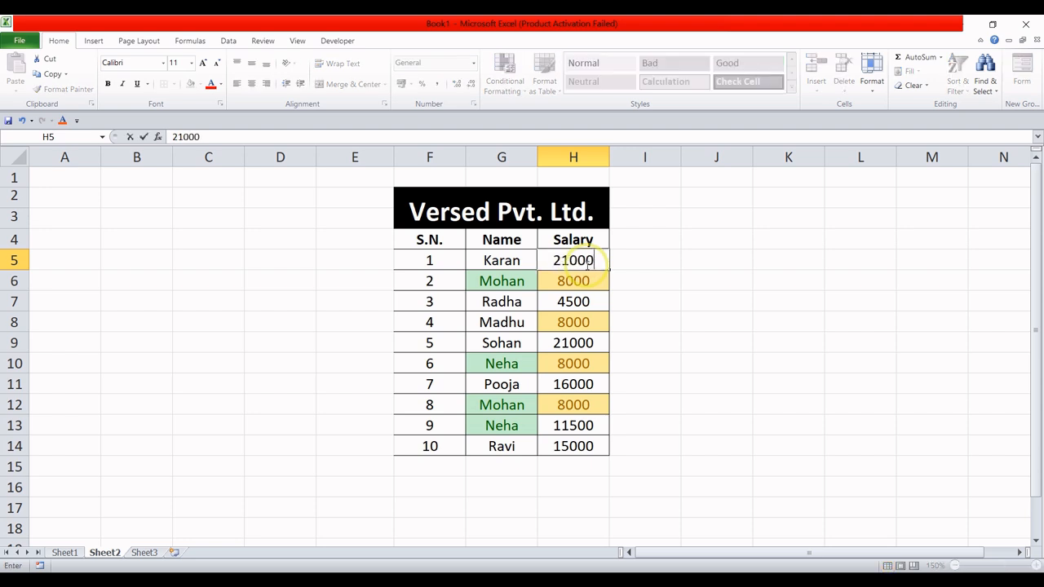
{"action": "type", "text": "000"}
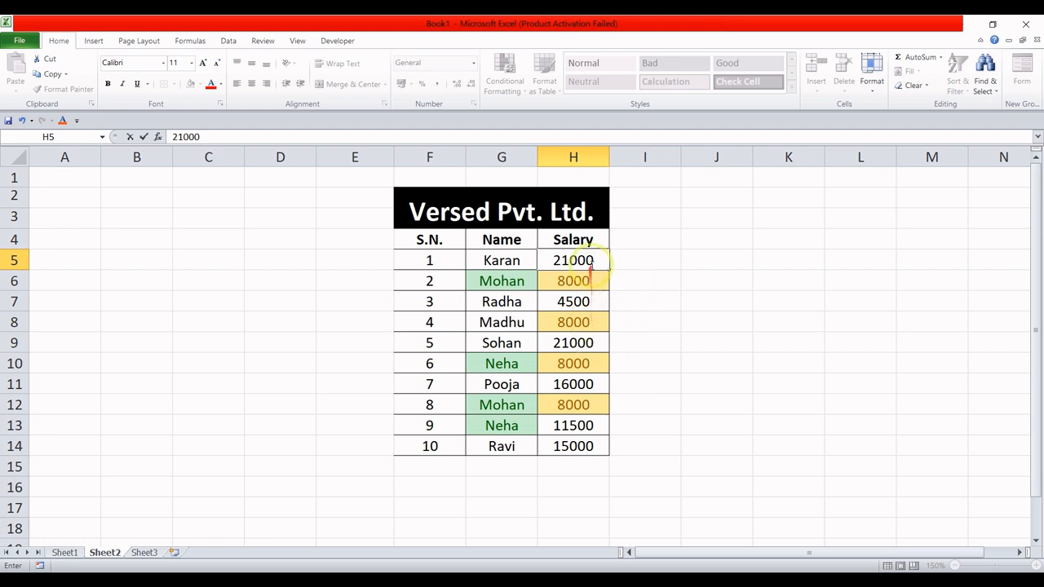
{"action": "left_click", "coordinate": [635, 333]}
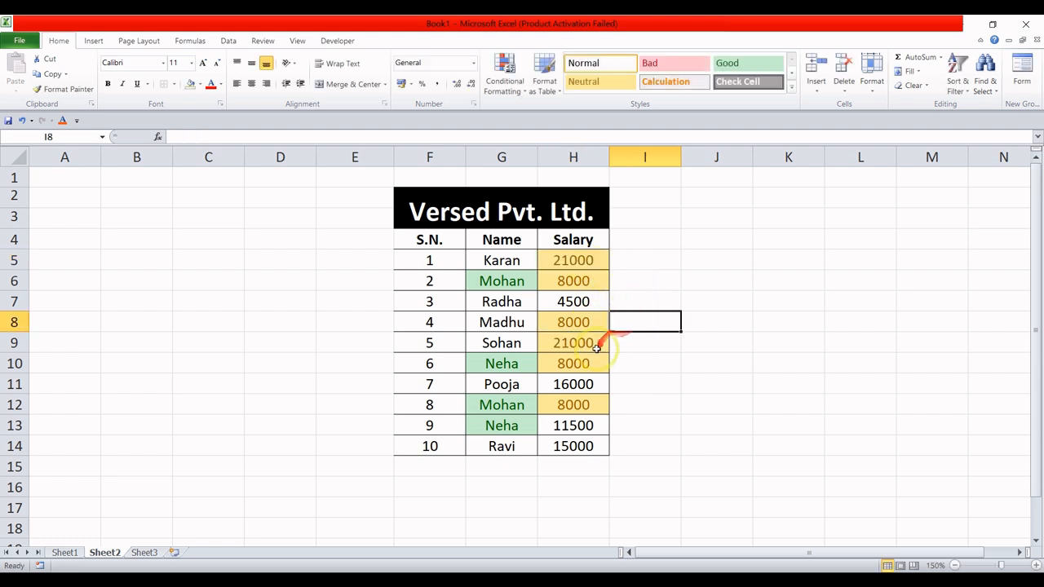
Check the highlighted duplicate salaries in H5, H6, H8, H9 and H10
{"action": "left_click", "coordinate": [583, 259]}
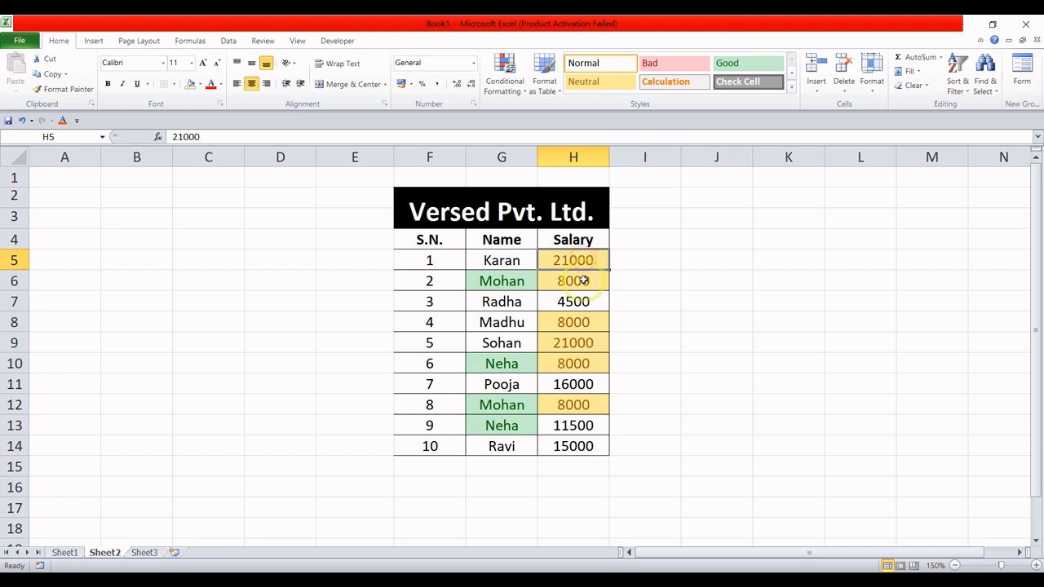
{"action": "left_click", "coordinate": [582, 277]}
{"action": "left_click", "coordinate": [576, 322]}
{"action": "left_click", "coordinate": [580, 345]}
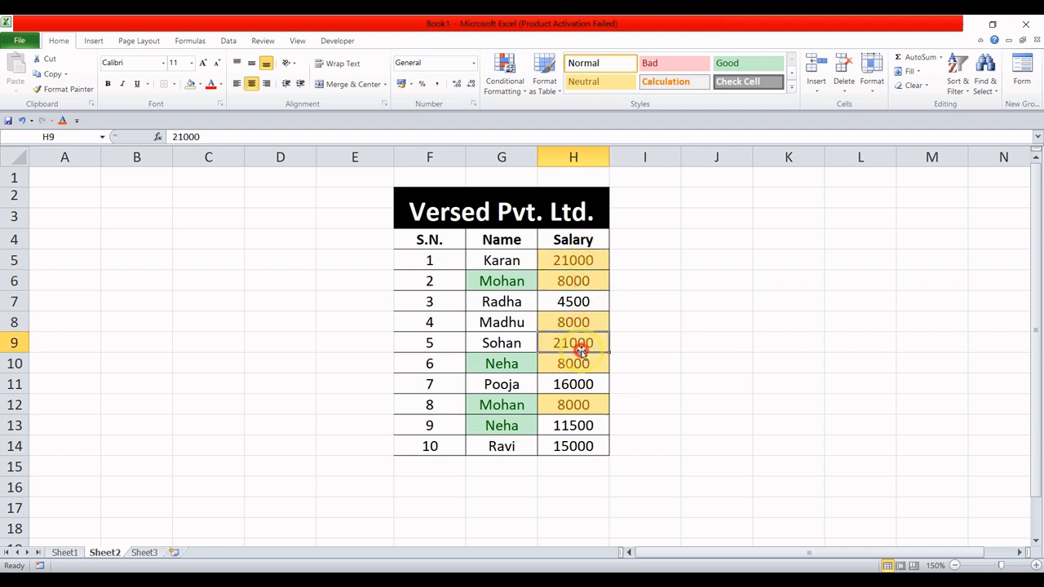
{"action": "left_click", "coordinate": [582, 362]}
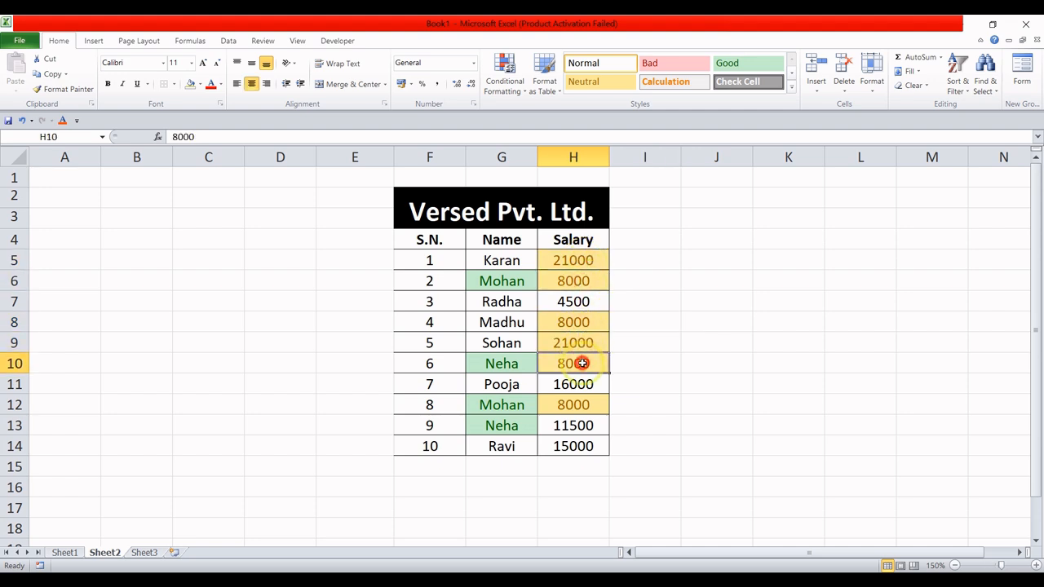
Review the Highlight Cells Rules and Top/Bottom Rules options of Conditional Formatting without applying one
{"action": "left_click", "coordinate": [511, 86]}
{"action": "mouse_move", "coordinate": [567, 119]}
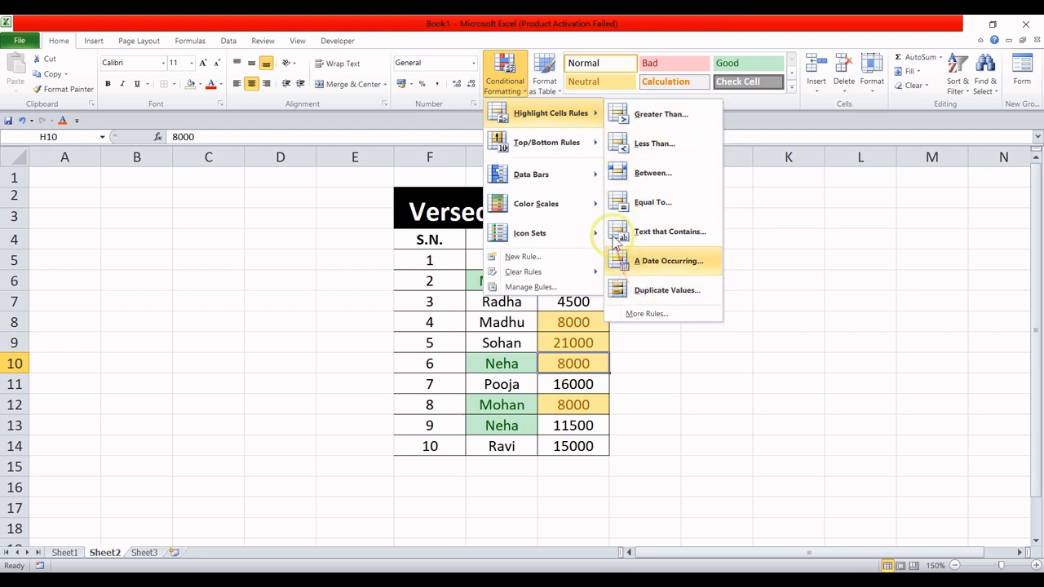
{"action": "mouse_move", "coordinate": [578, 146]}
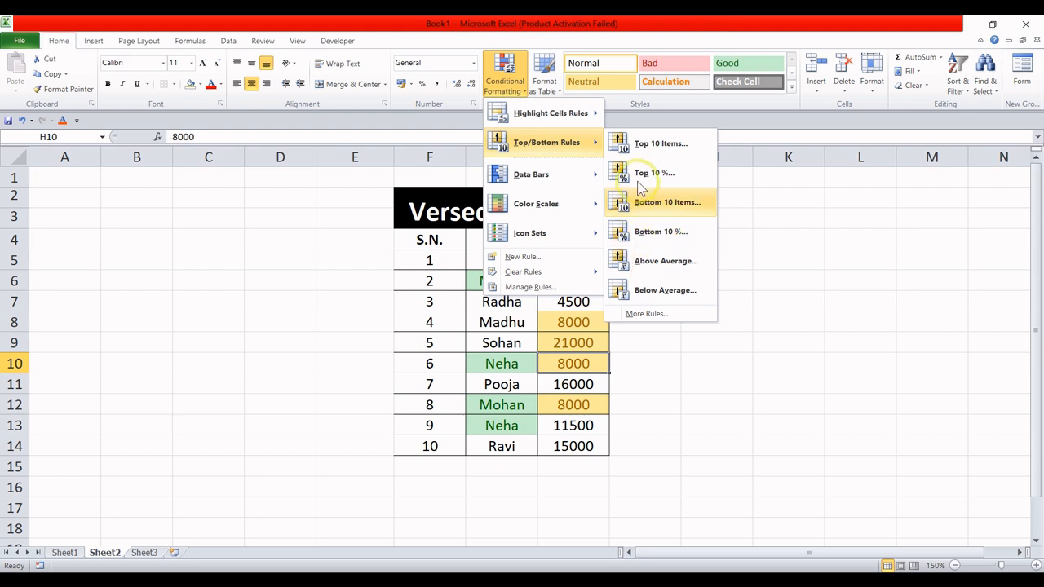
{"action": "left_click", "coordinate": [368, 204]}
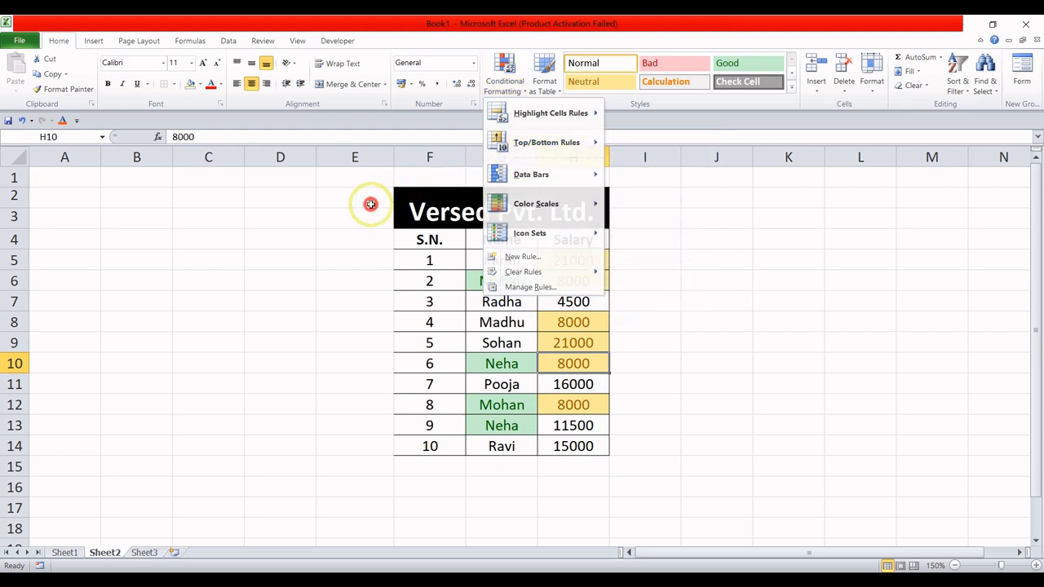